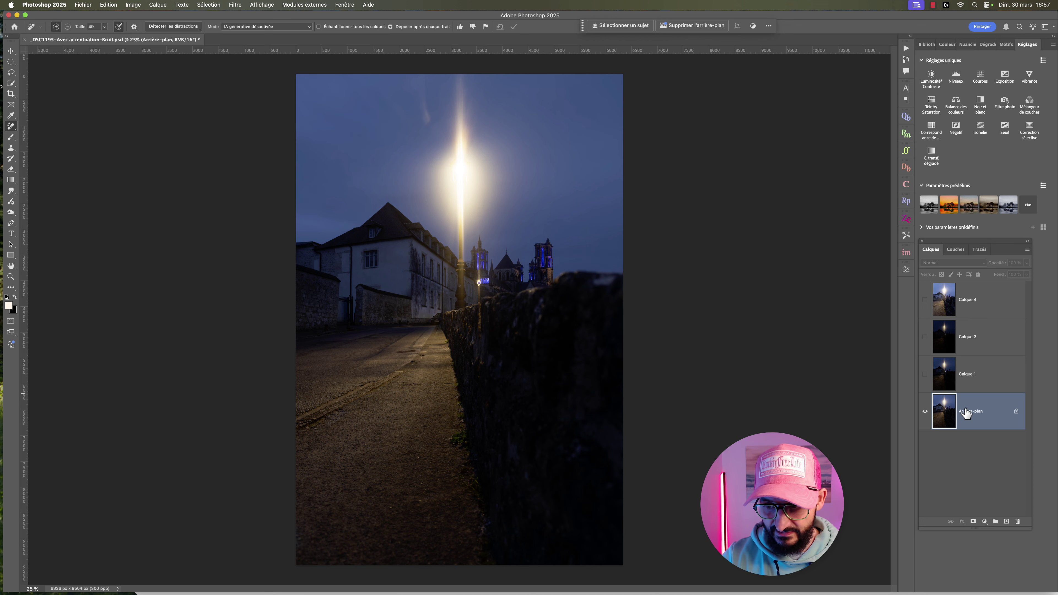
- Compare the exposures by showing Calque 1, Calque 3 and Calque 4 in turn and hiding them again
click(924, 375)
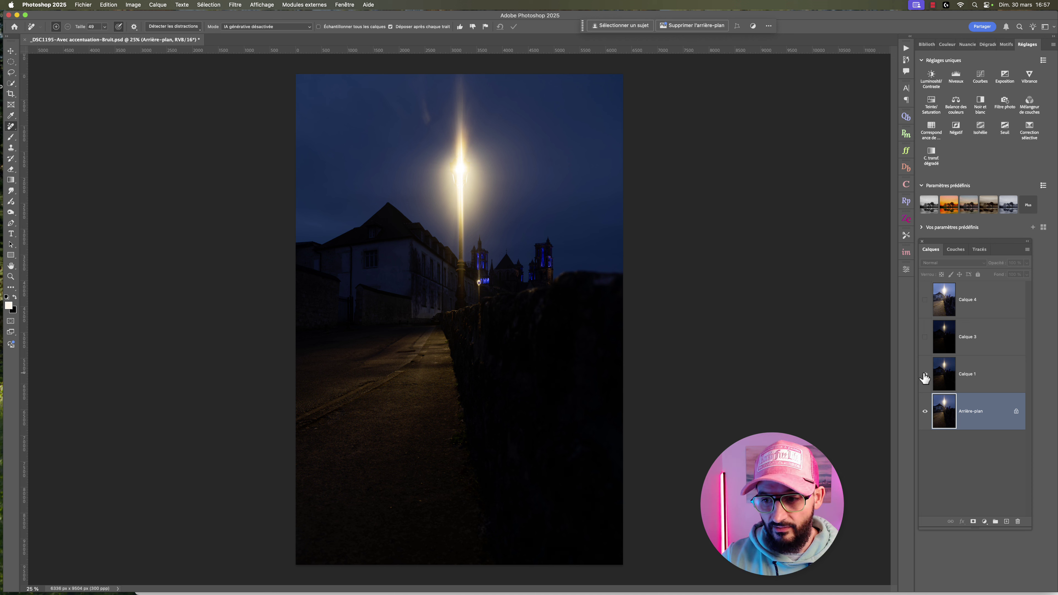
click(925, 337)
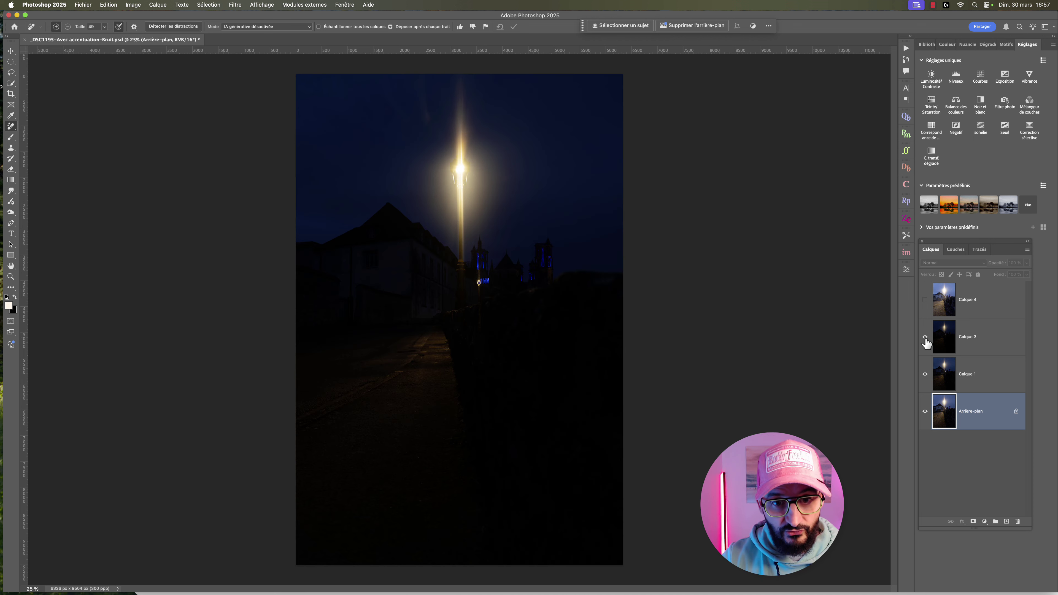
click(924, 301)
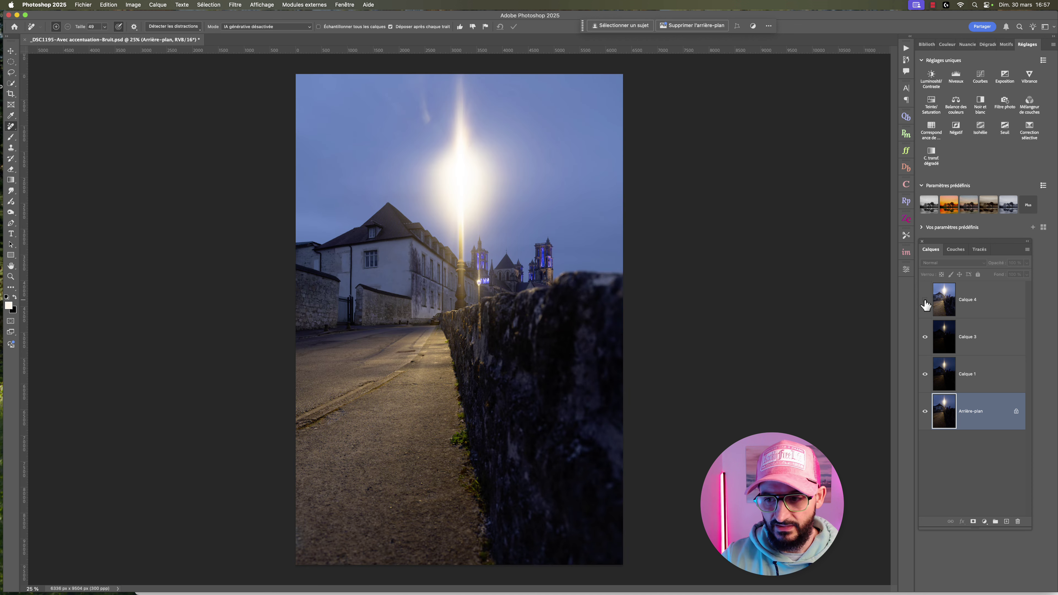
click(925, 300)
click(925, 337)
click(925, 374)
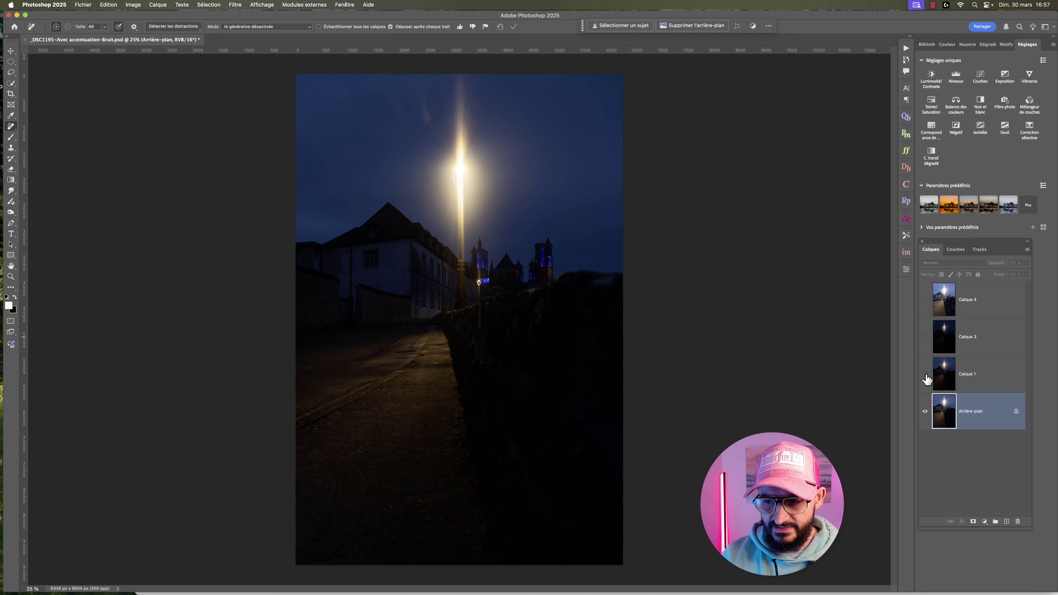
- Show Calque 1 and rename it "-1" to mark its exposure
click(925, 374)
click(925, 374)
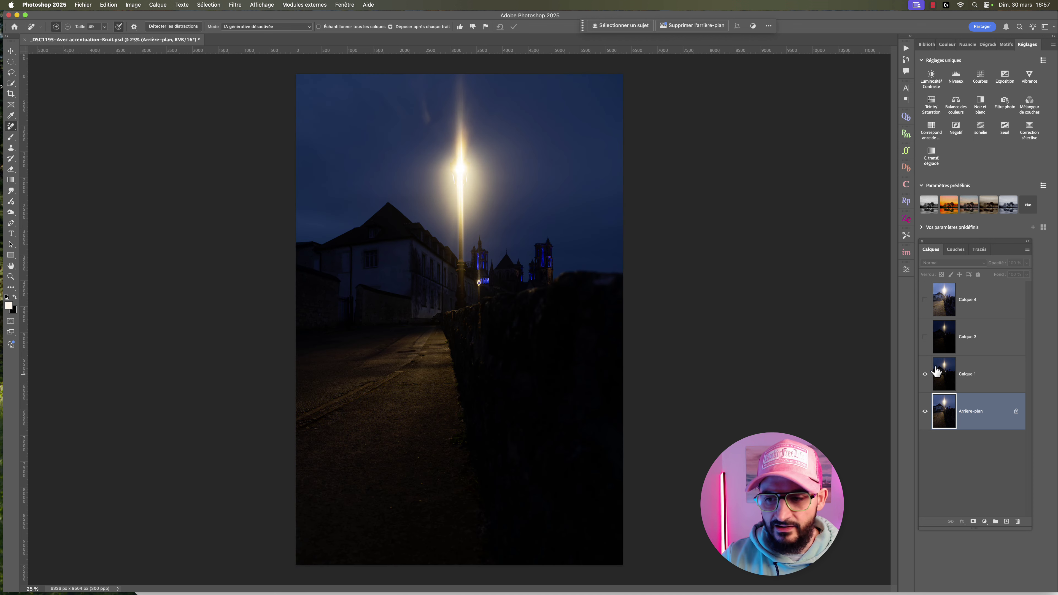
click(967, 379)
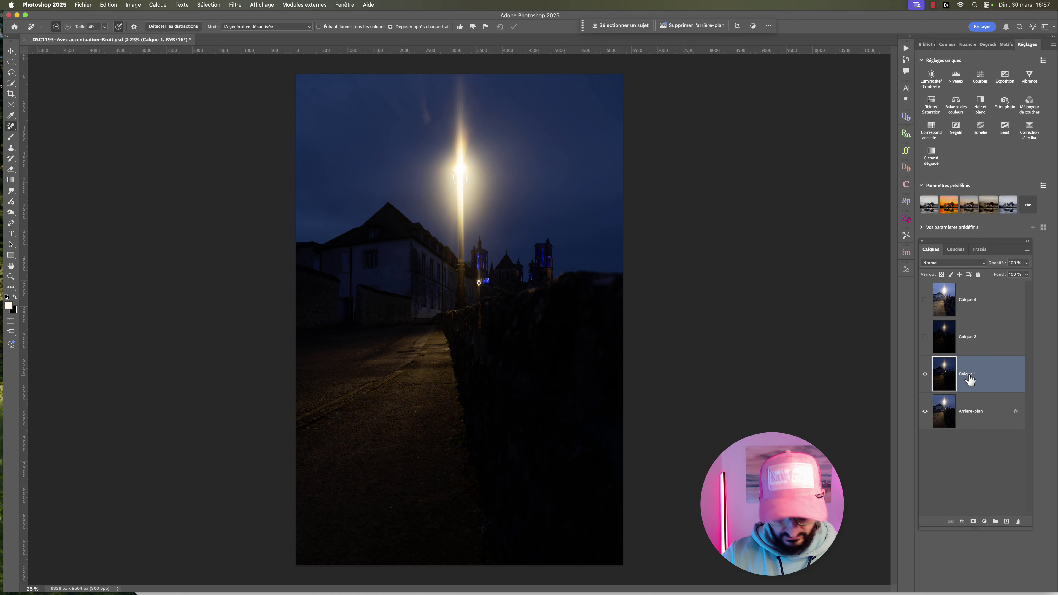
double_click(968, 376)
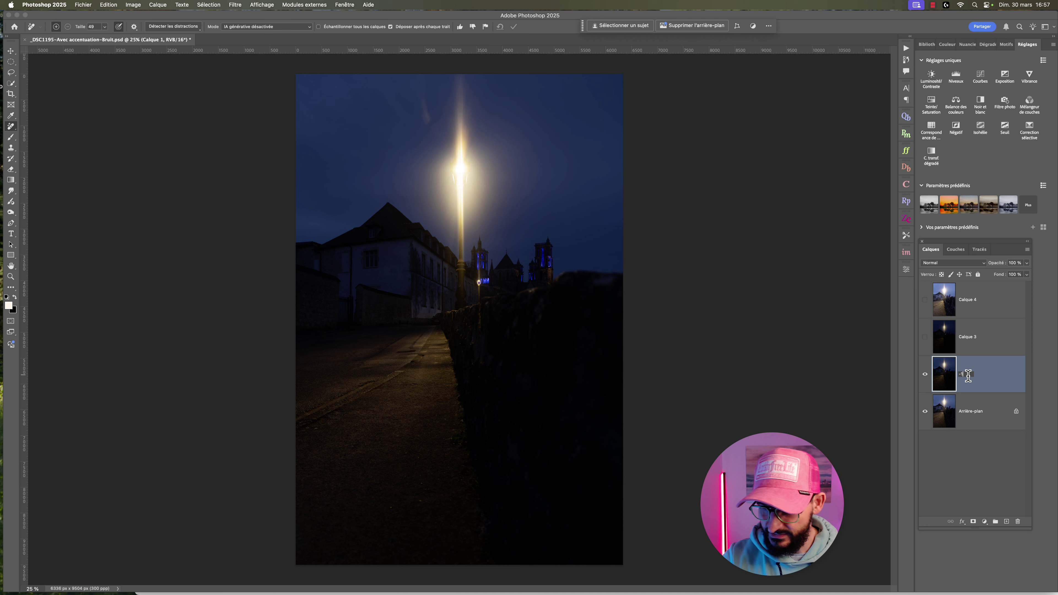
key(Return)
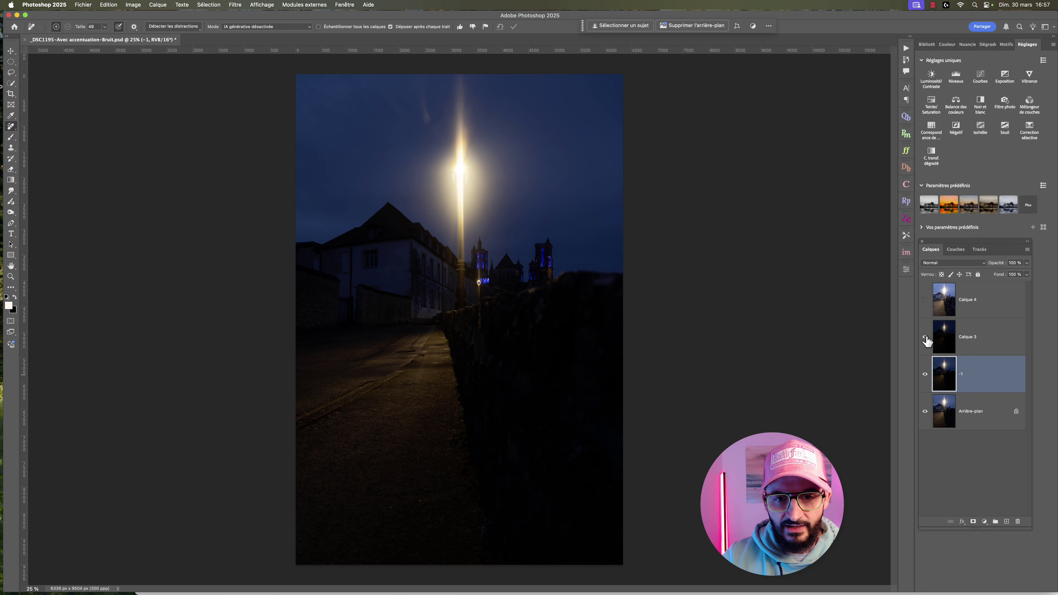
- Show Calque 3 and rename it "-2"
click(925, 337)
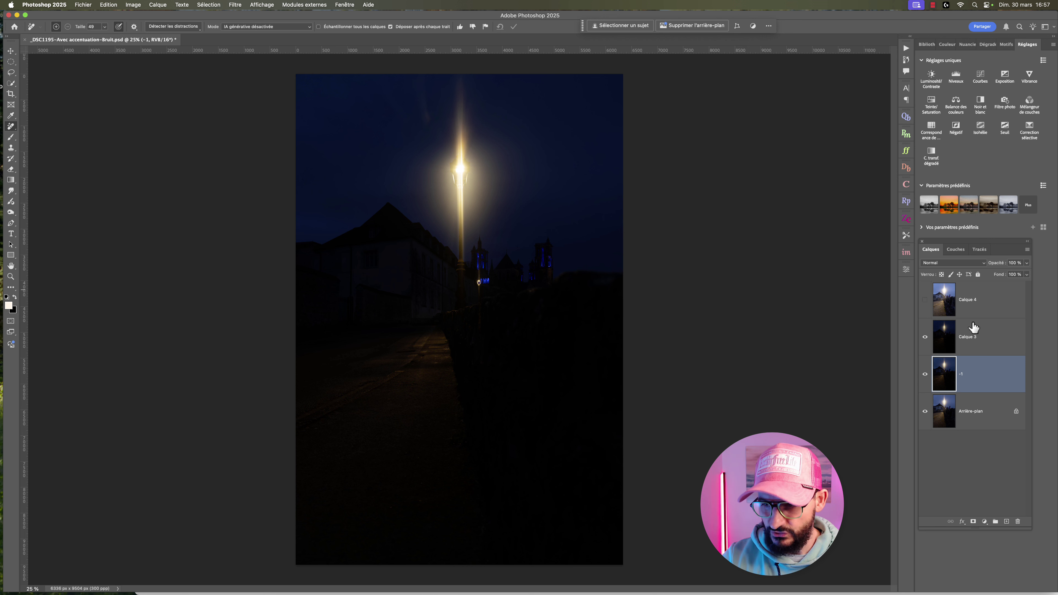
double_click(969, 336)
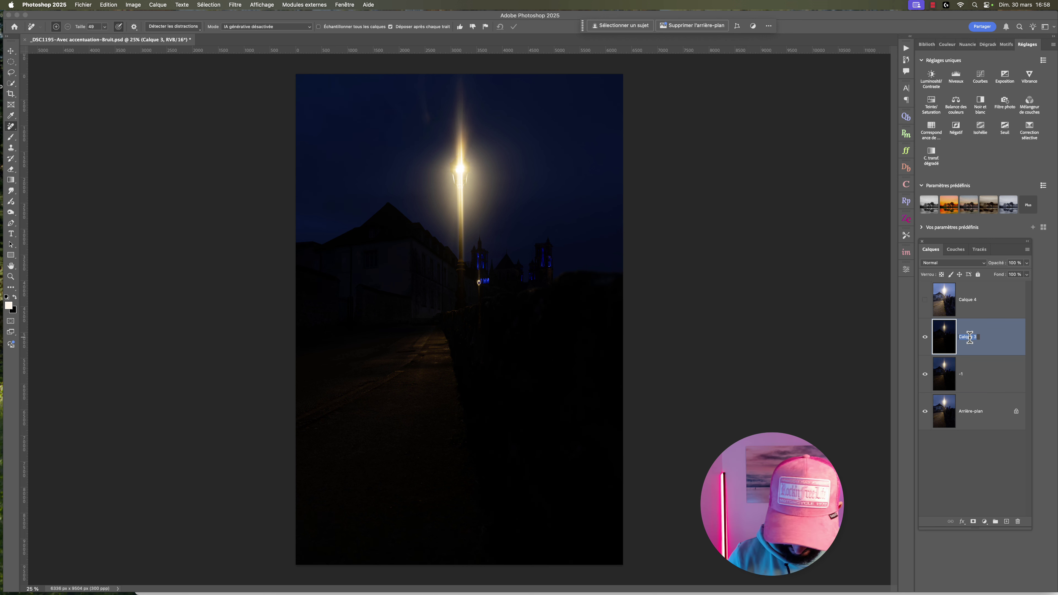
text(-2)
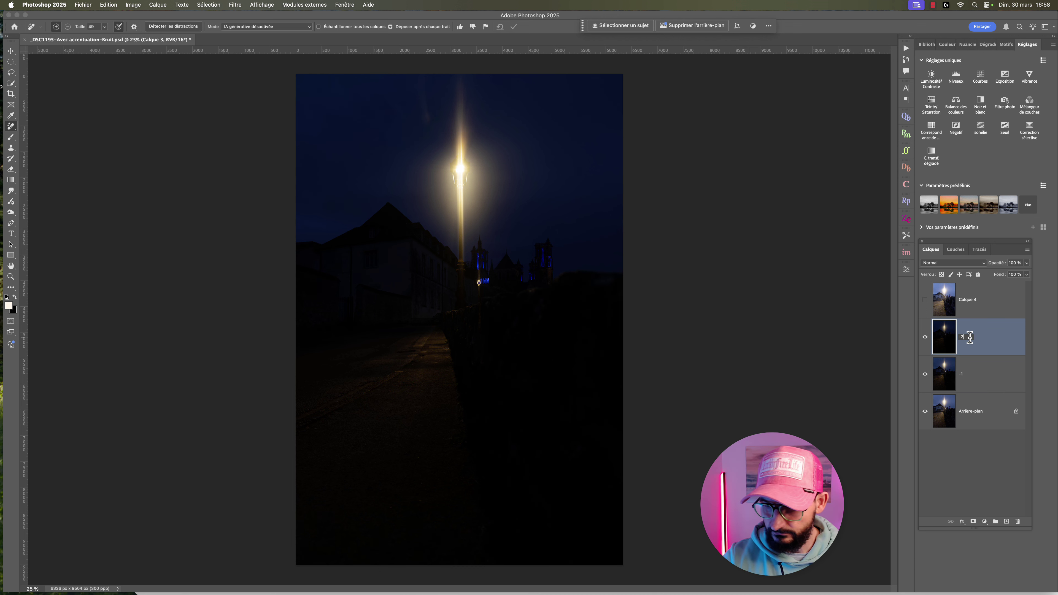
- Show Calque 4 and rename it "+1"
click(925, 299)
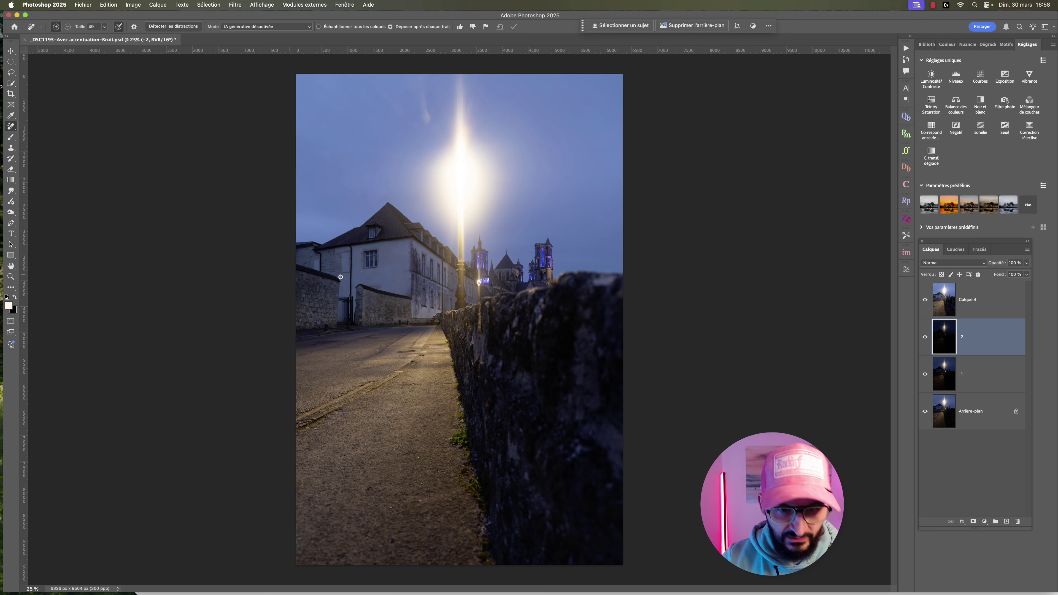
double_click(970, 299)
text(+)
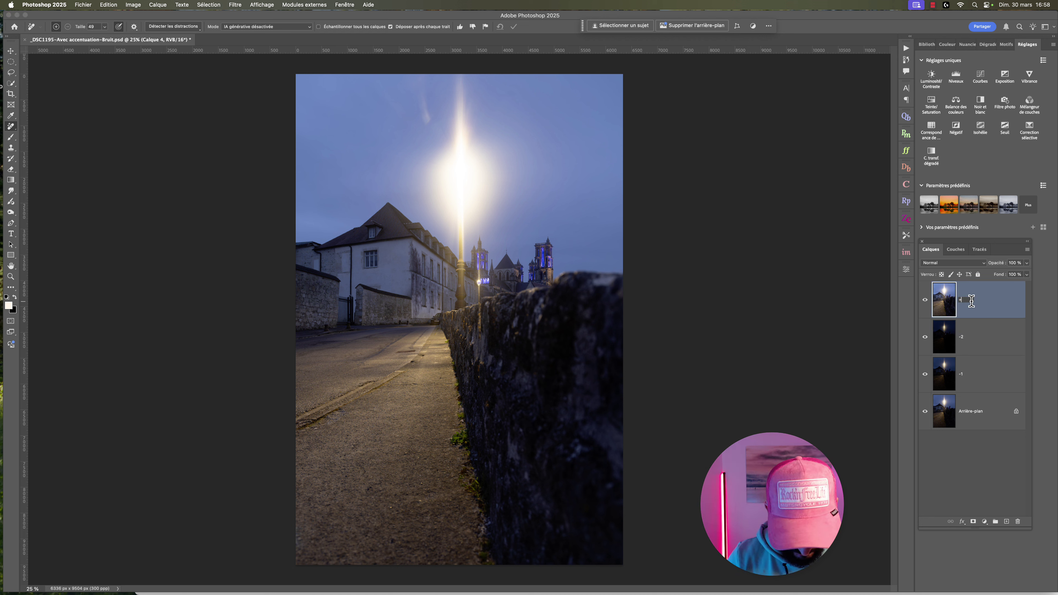
text(1)
key(Return)
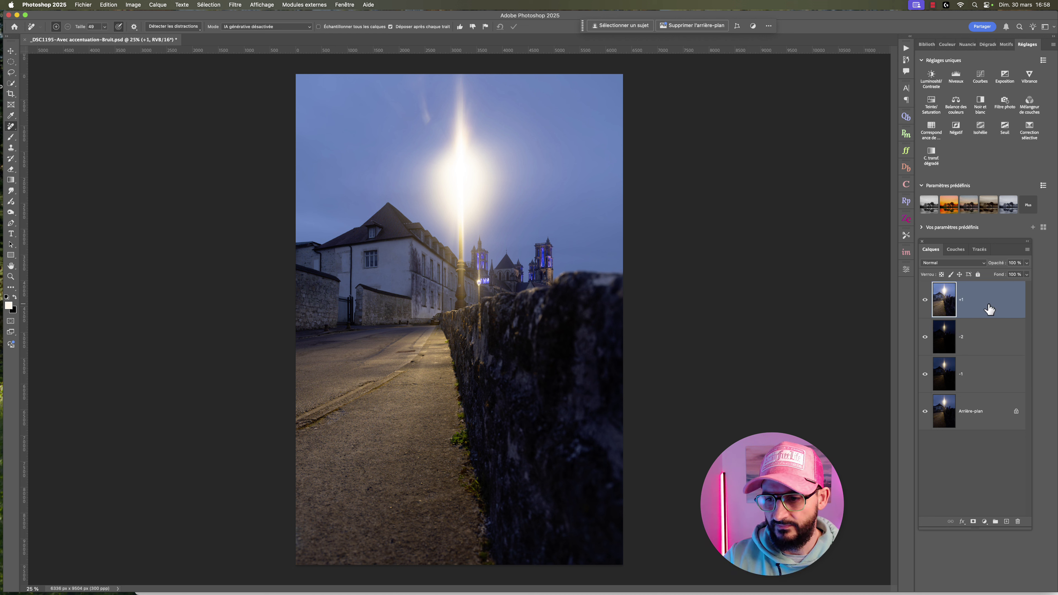
- Hide the +1, -2 and -1 layers and select the sky on Arrière-plan with the Quick Selection tool
drag(924, 300, 925, 373)
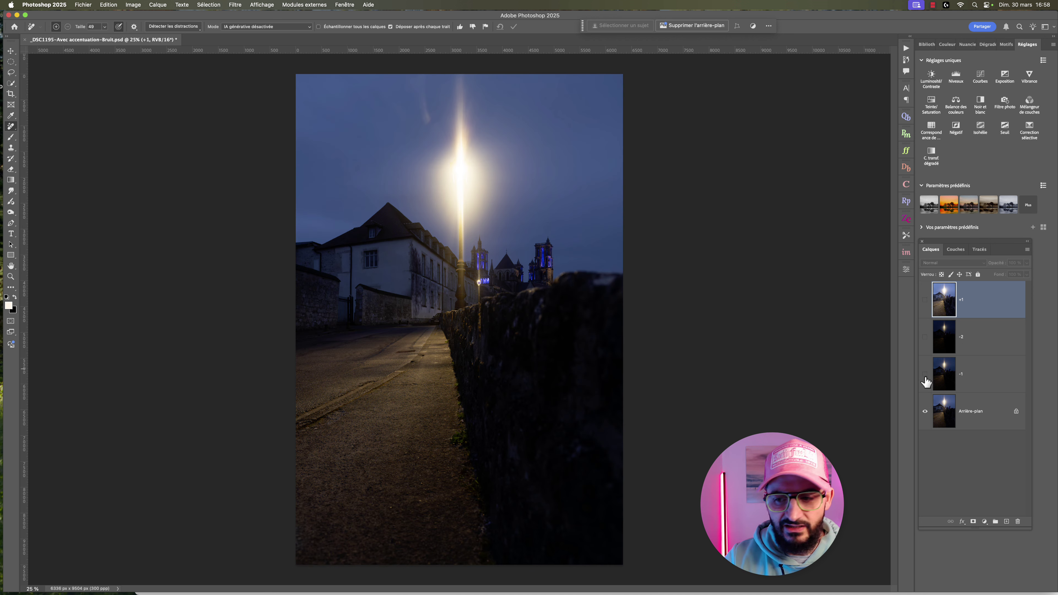
click(949, 410)
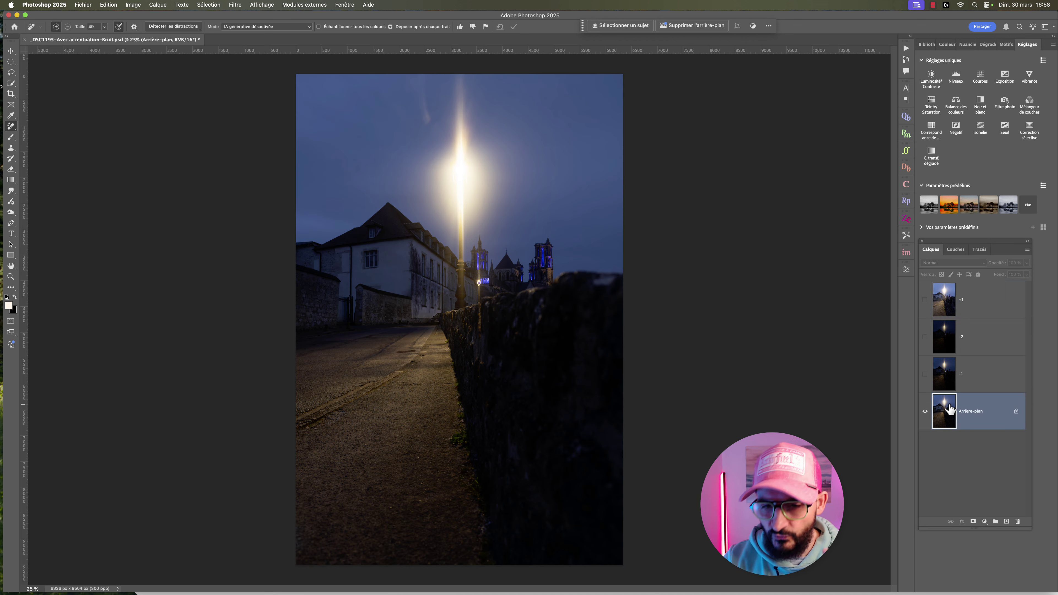
click(12, 84)
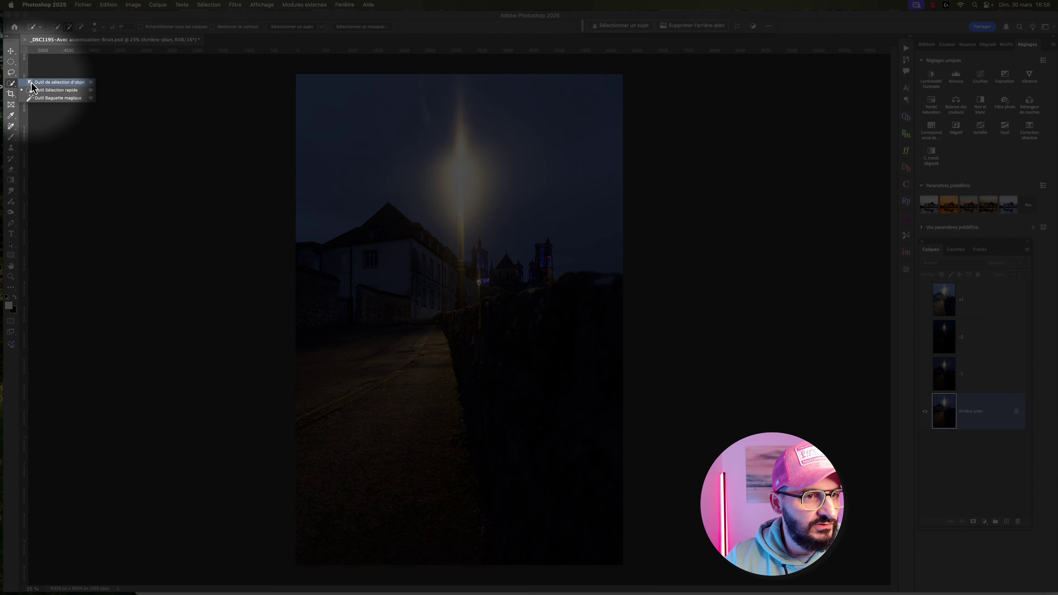
click(42, 90)
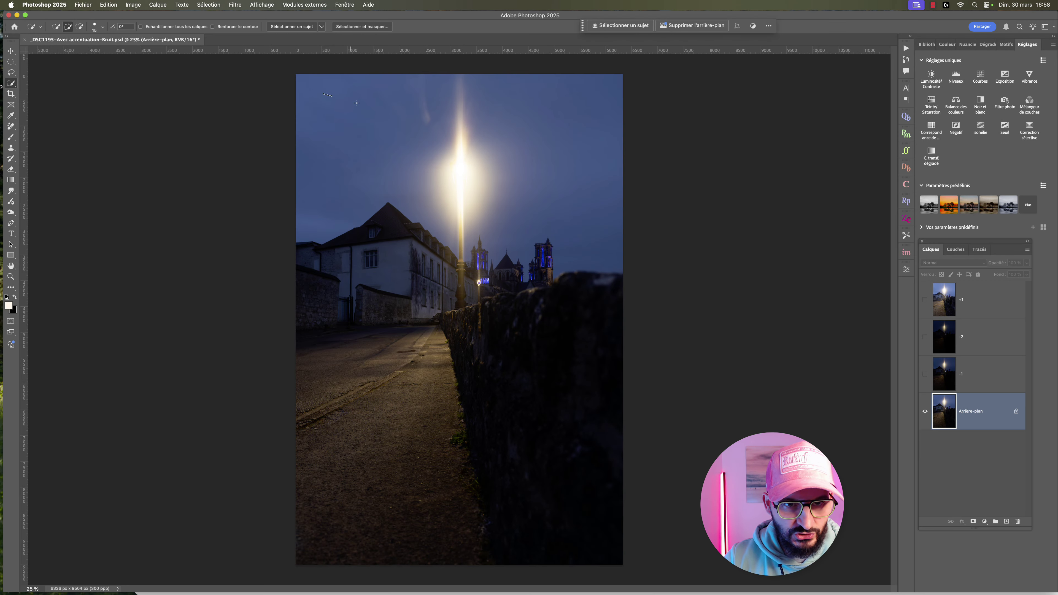
mouse_move(351, 101)
mouse_down()
mouse_move(449, 105)
mouse_move(515, 127)
mouse_up()
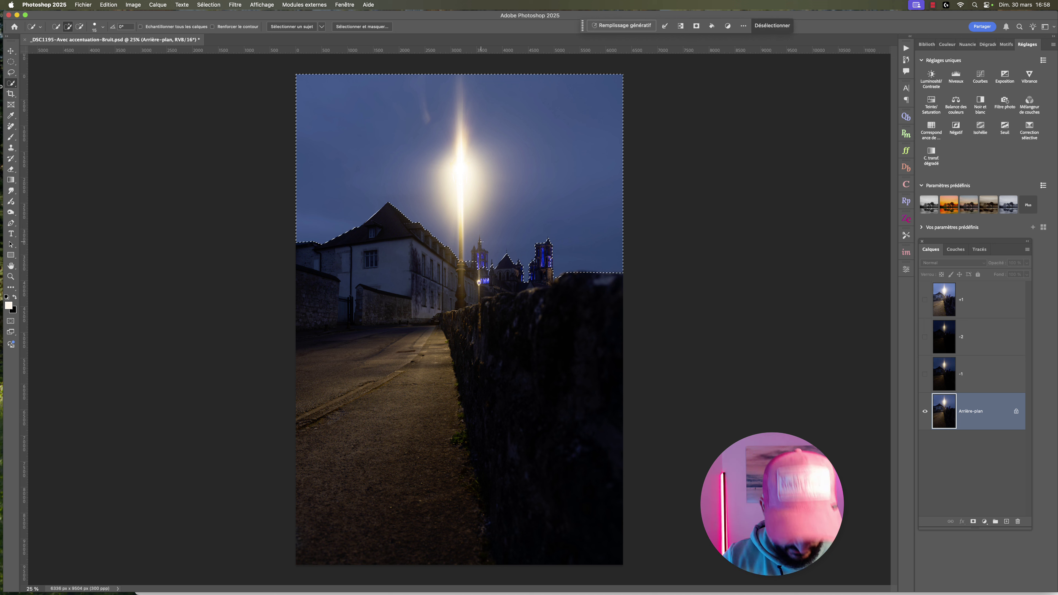
- Subtract the cathedral tower from the sky selection and refine its edges with Select and Mask, output as a selection
key(alt)
drag(479, 239, 472, 250)
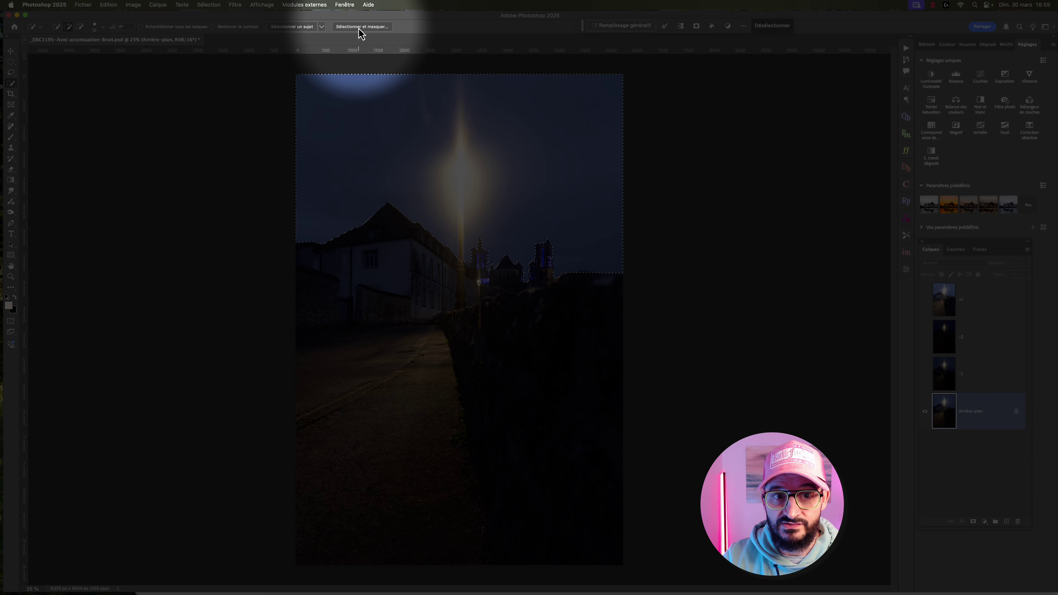
click(358, 27)
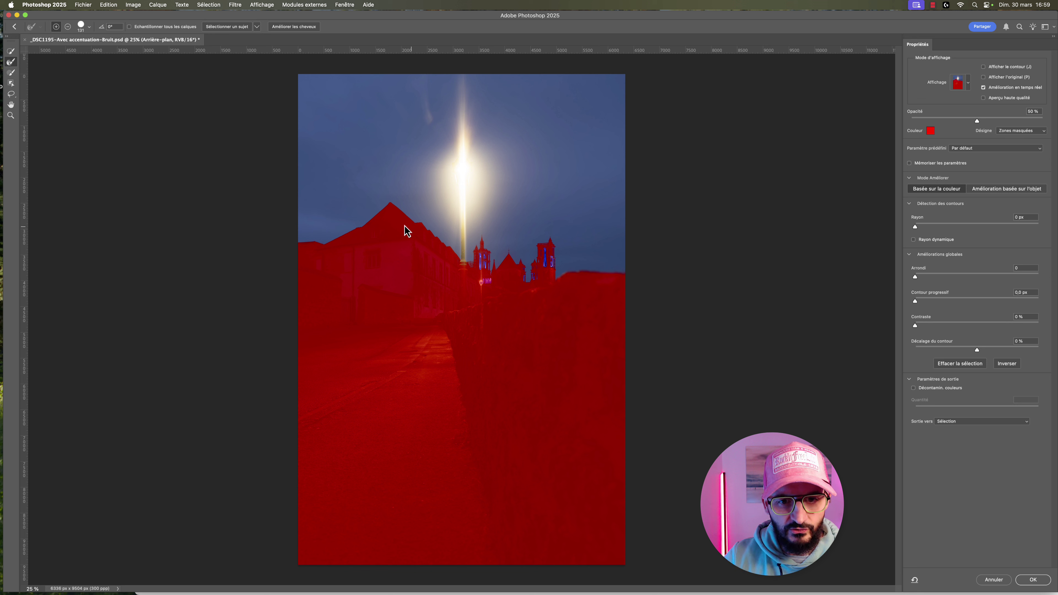
click(1032, 579)
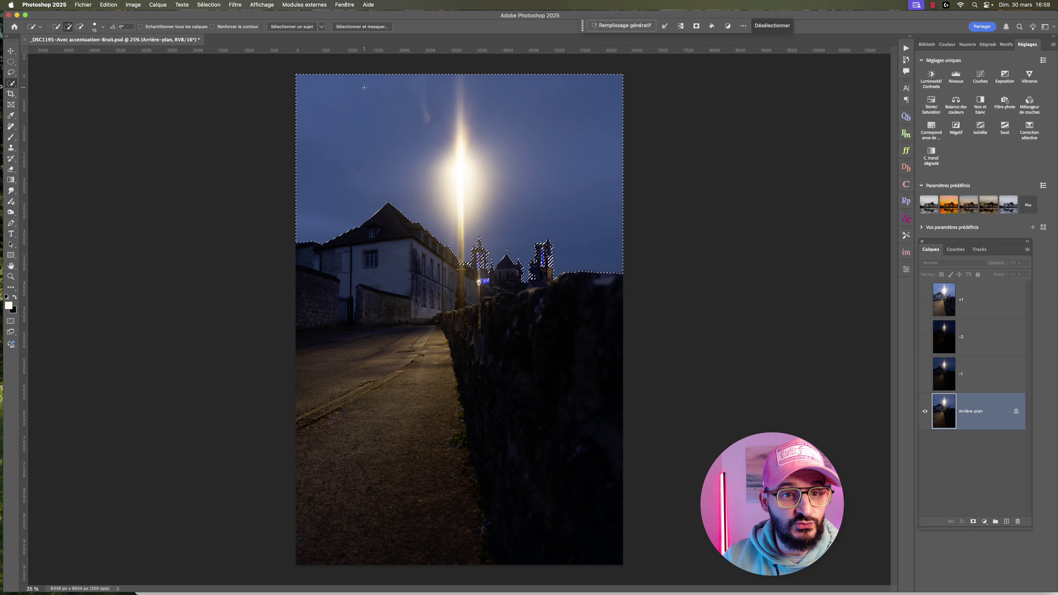
- Show the -1 layer, mask it with the sky selection, and compare the image with and without it
click(924, 374)
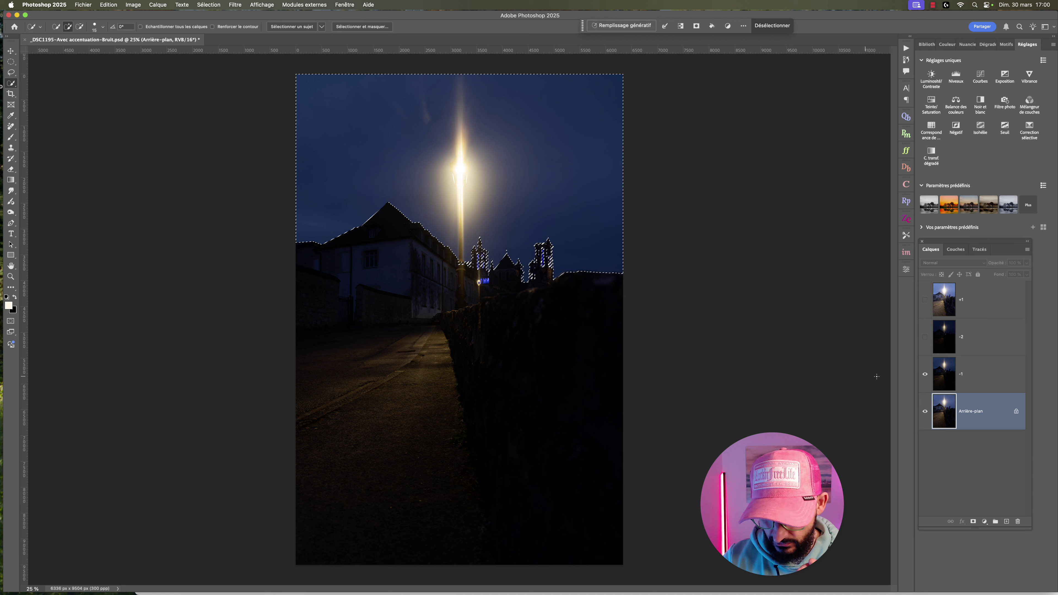
click(940, 370)
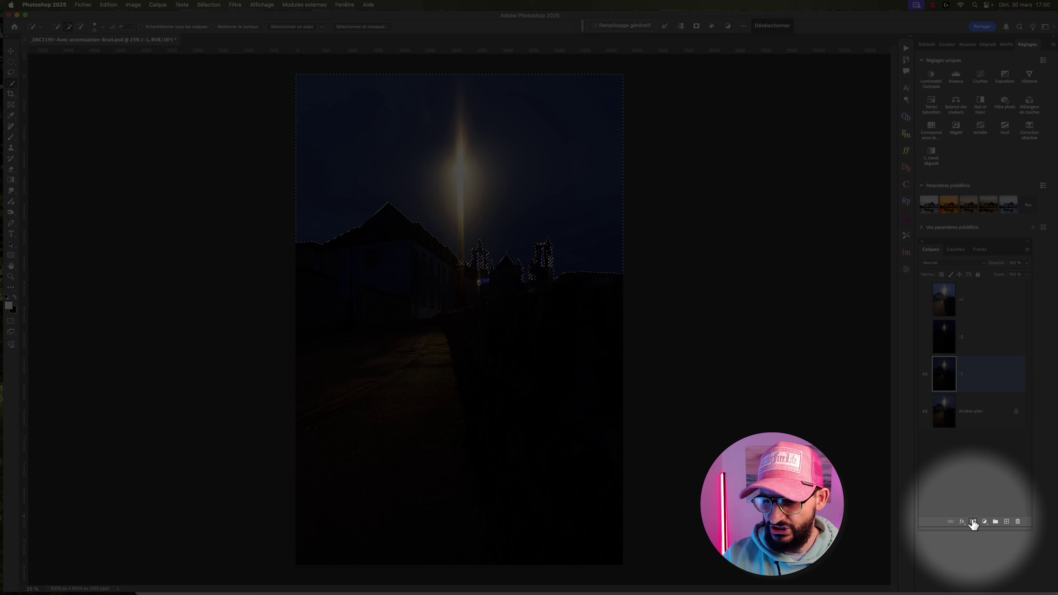
click(973, 522)
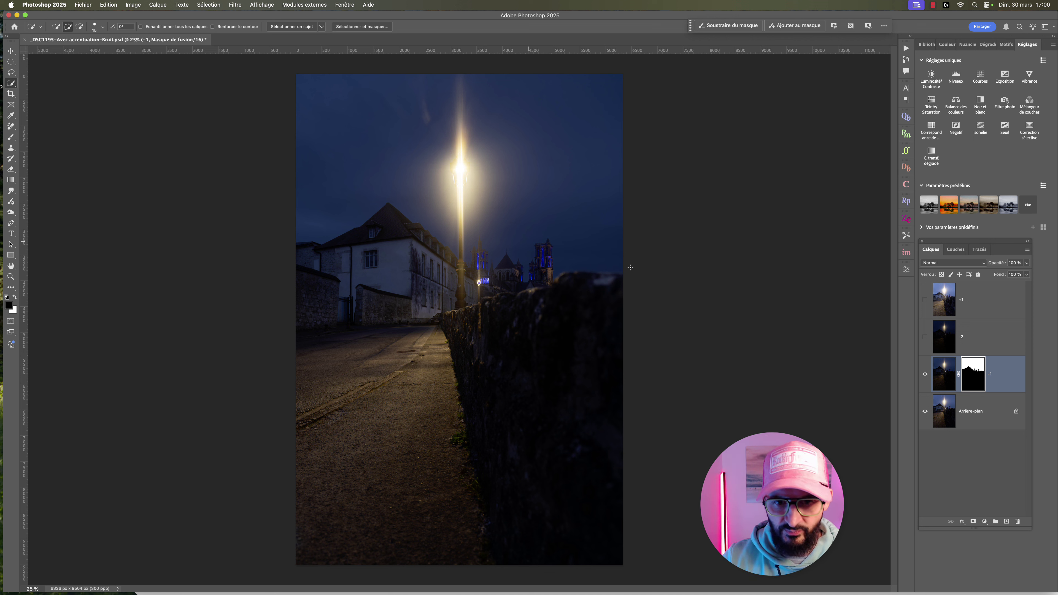
click(925, 374)
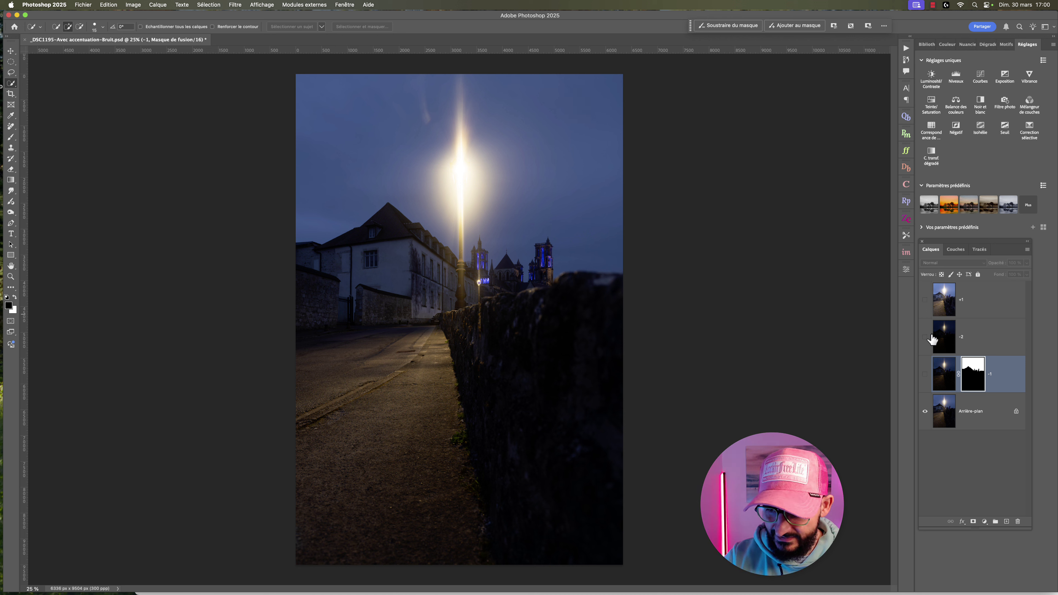
click(924, 373)
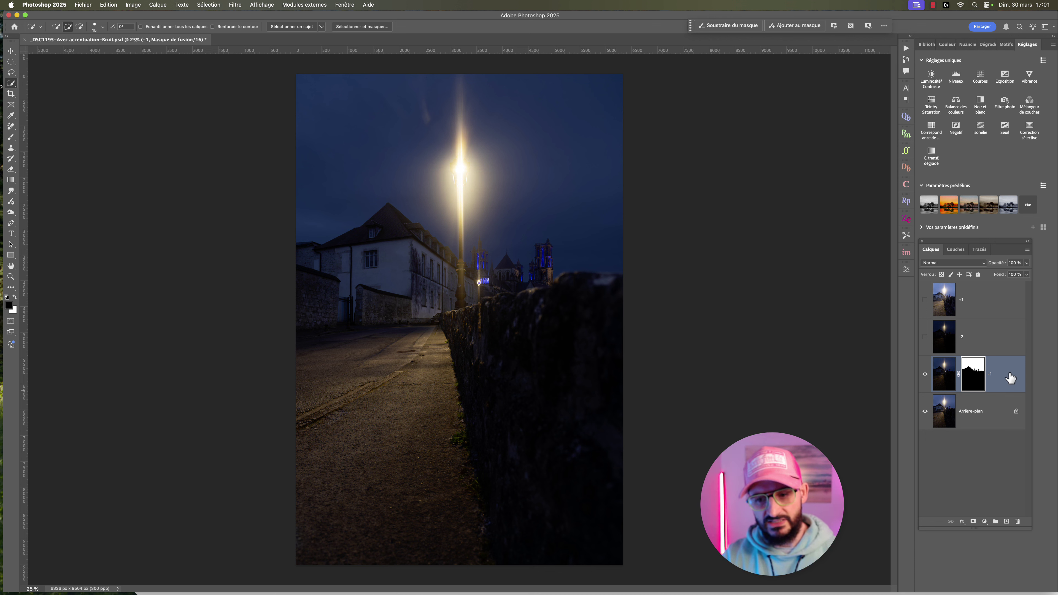
- Duplicate the -1 layer and replace the copy's sky mask with a black layer mask
key(super+2)
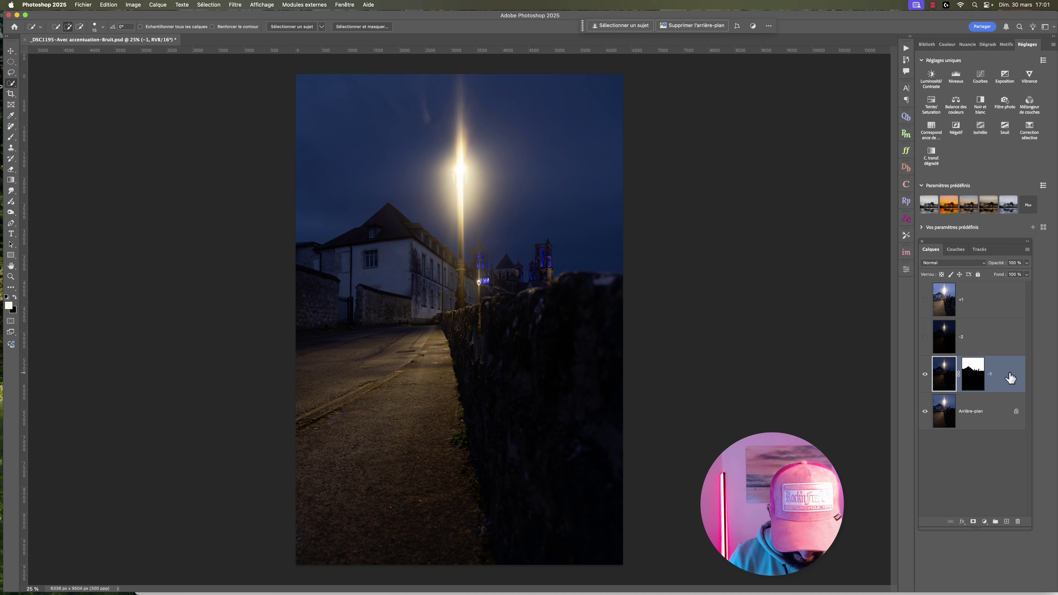
key(super+j)
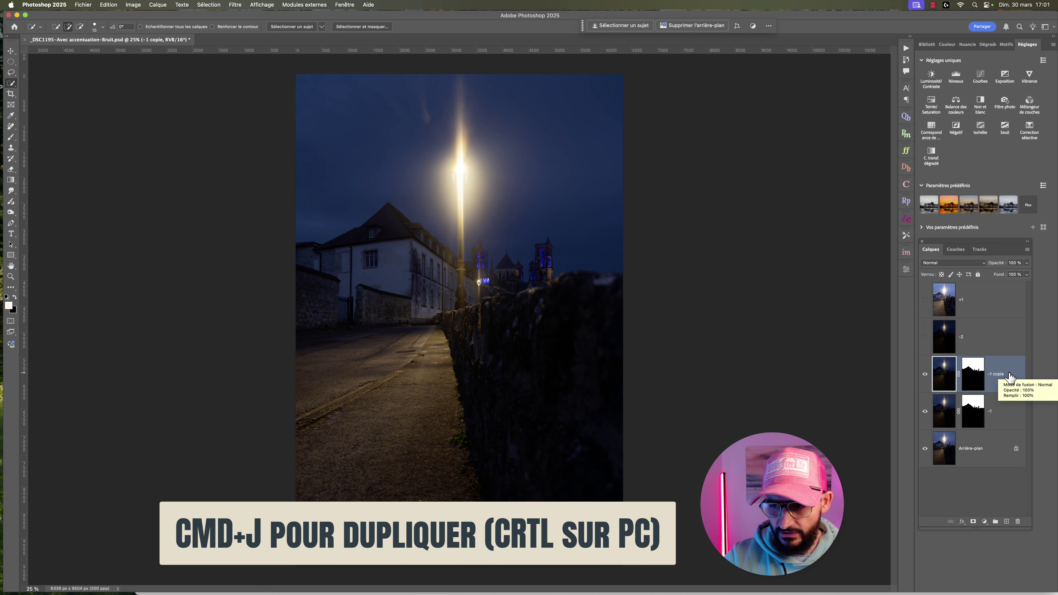
click(972, 374)
right_click(975, 380)
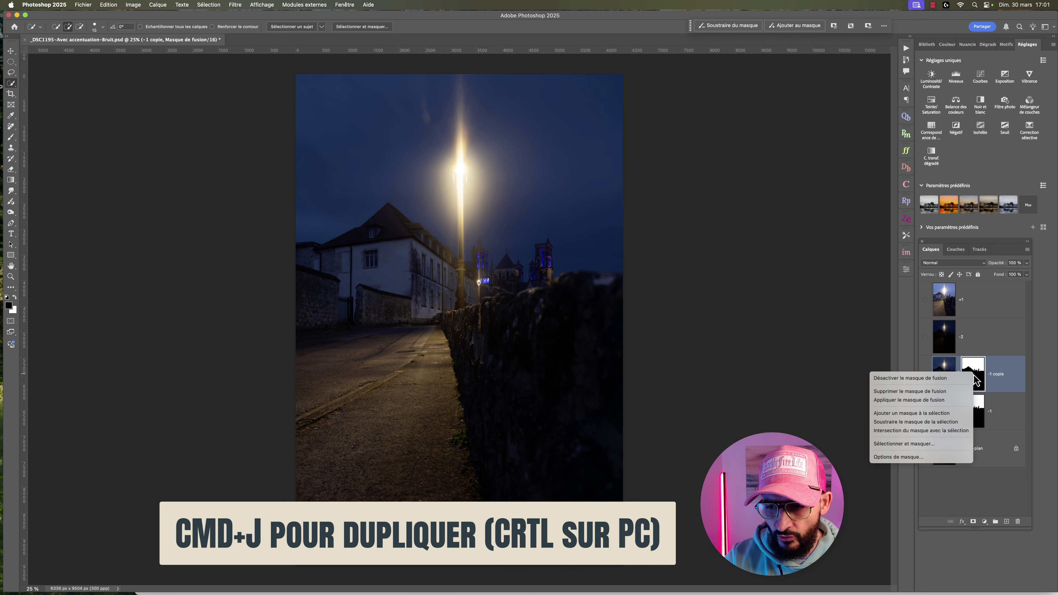
click(949, 391)
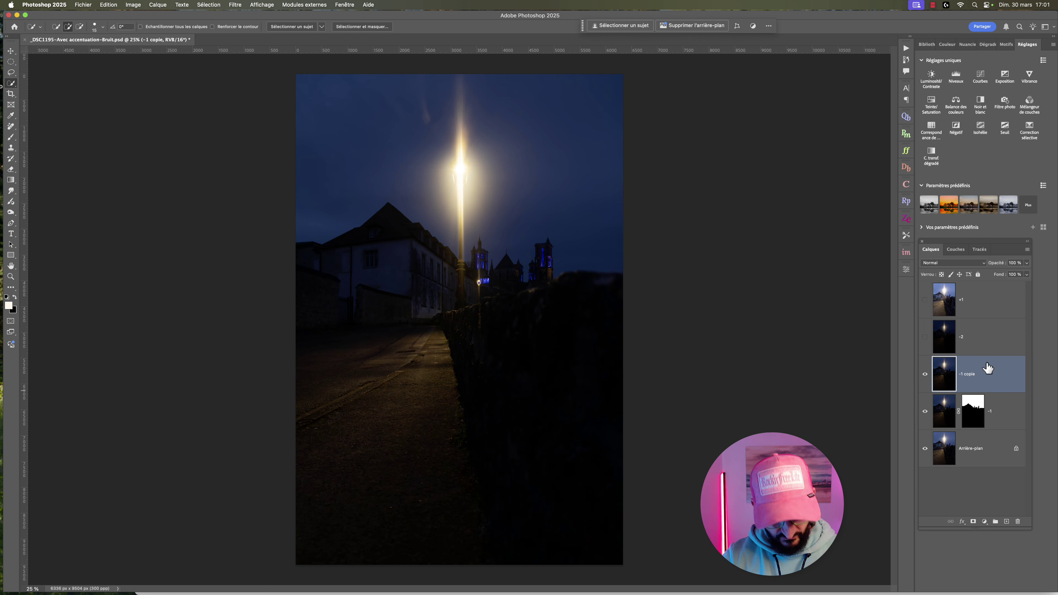
alt+click(973, 521)
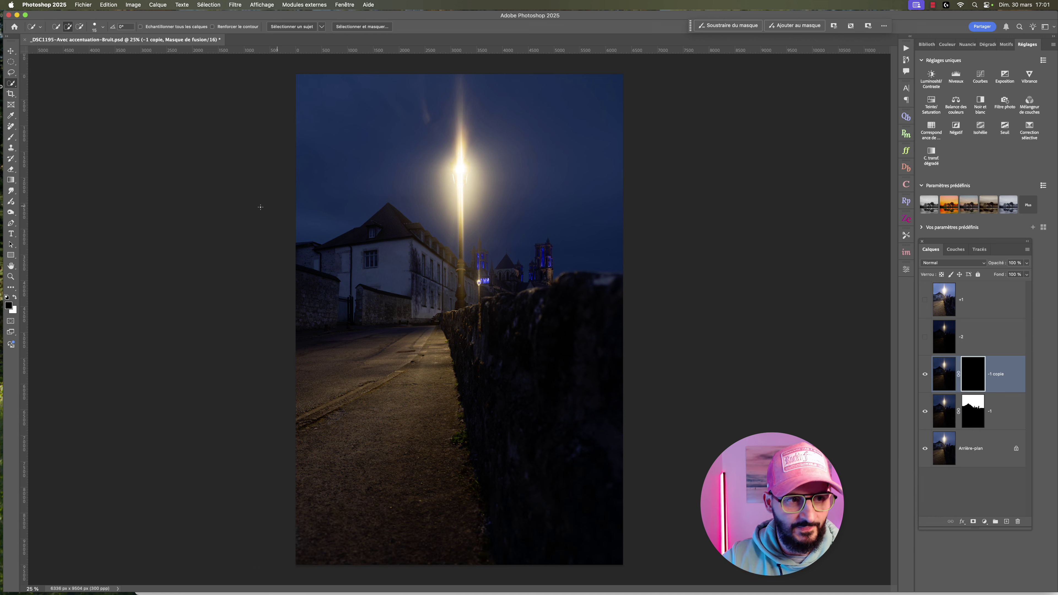
- Set up a soft round brush of about 450 px with 0% hardness and 12% opacity
click(11, 138)
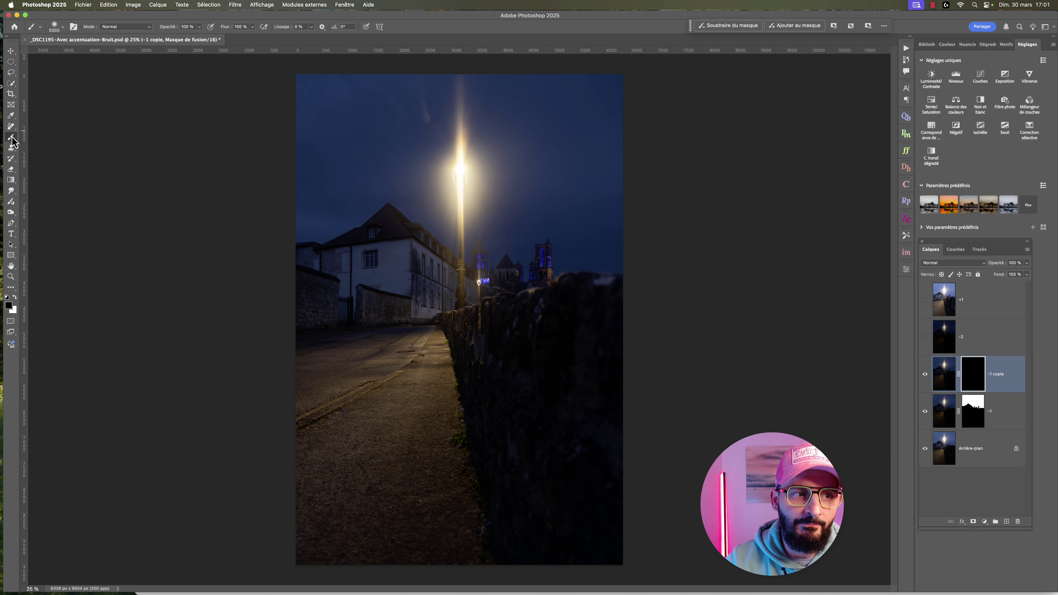
click(63, 29)
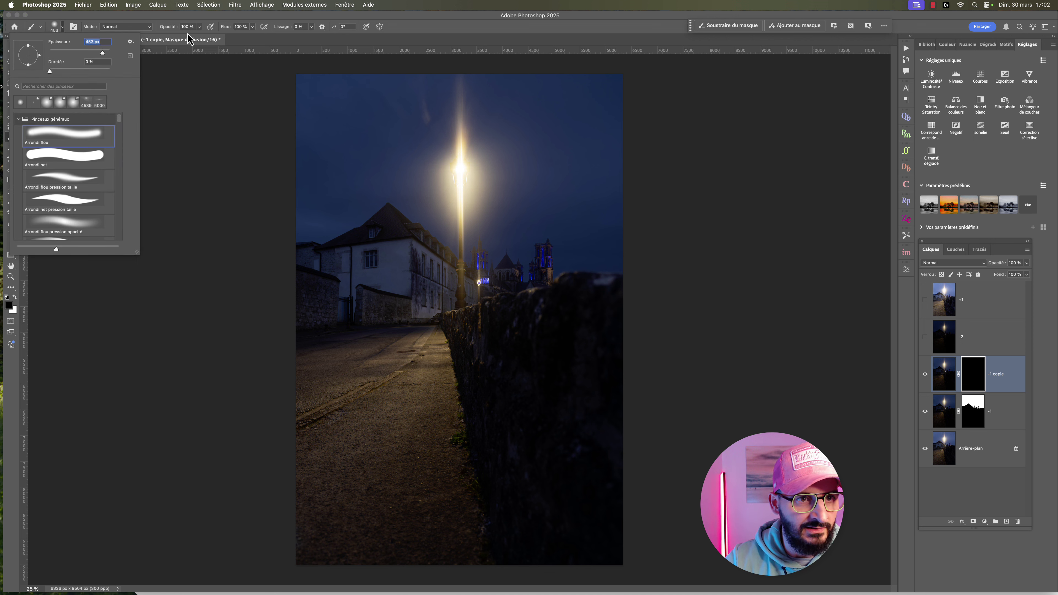
click(199, 26)
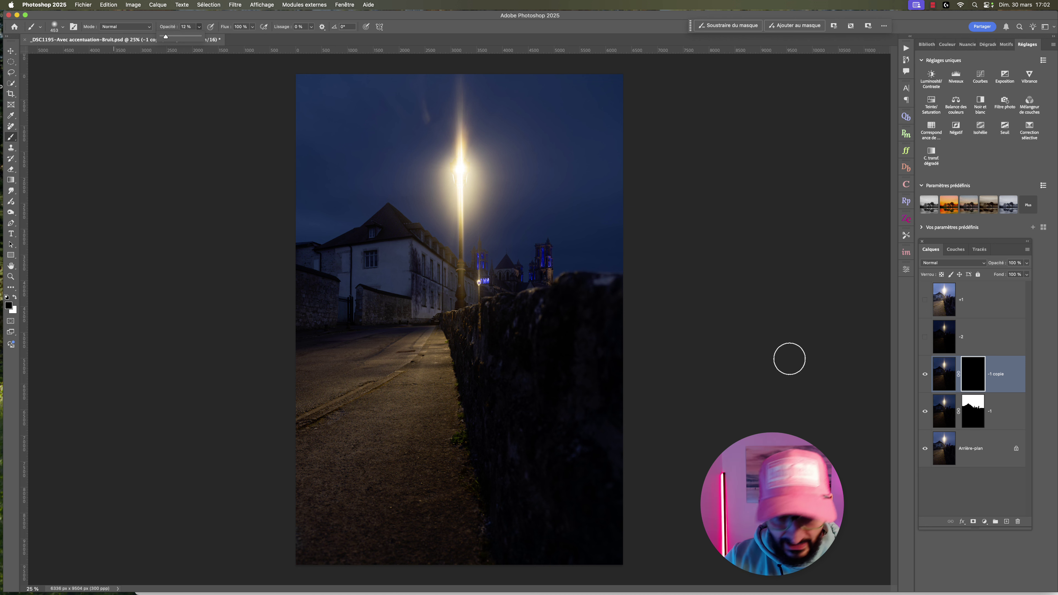
- Paint with white on the -1 copie layer mask along the horizon, over the house roofline and the cathedral
click(15, 298)
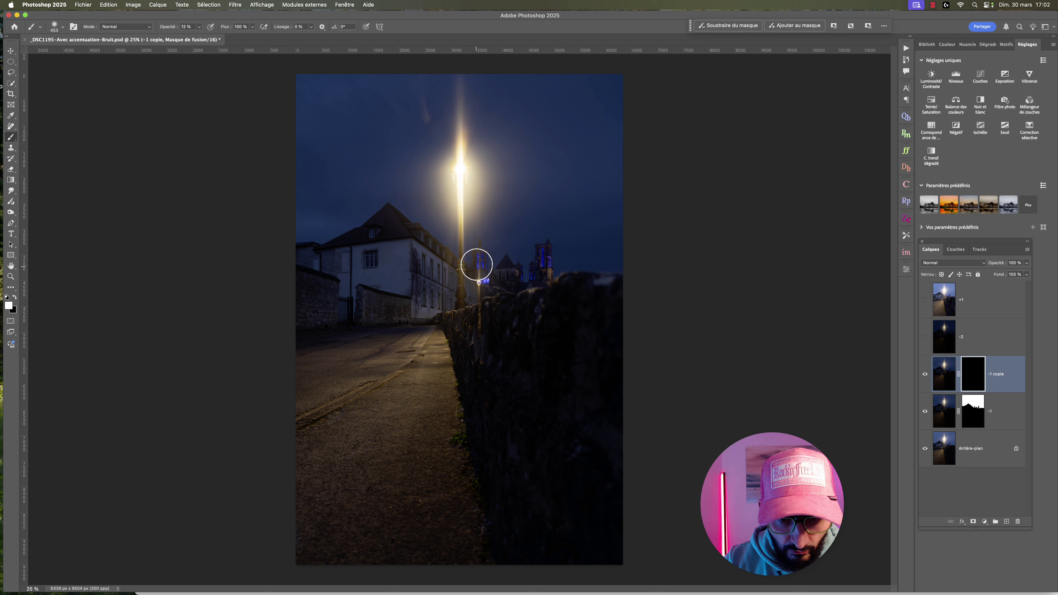
mouse_move(477, 265)
mouse_down()
mouse_move(480, 247)
mouse_move(503, 255)
mouse_move(500, 278)
mouse_move(546, 260)
mouse_move(543, 276)
mouse_up()
drag(474, 268, 482, 244)
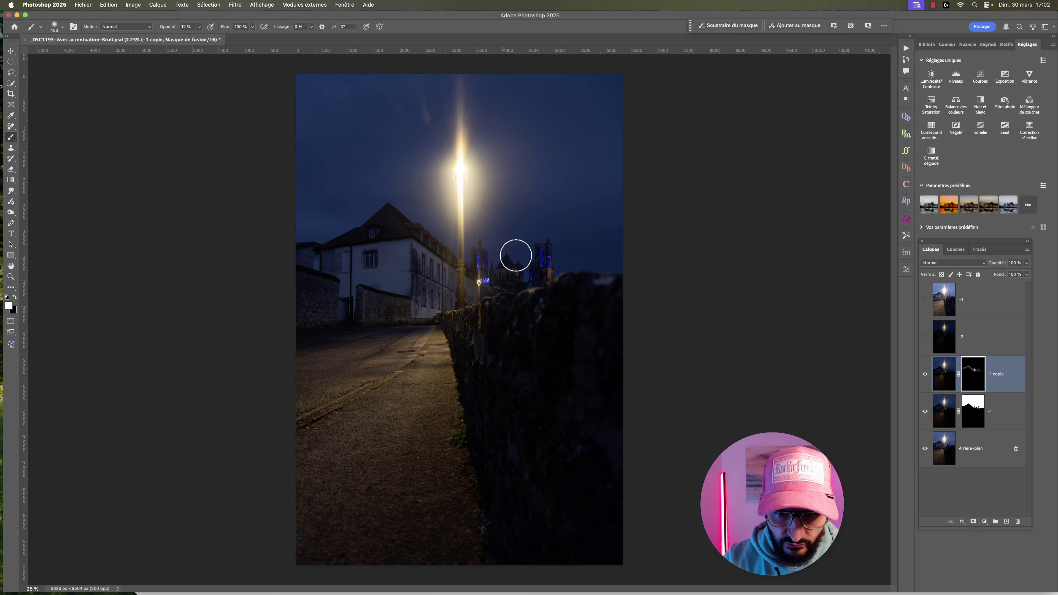
- Reduce the brush to about 180 px and paint white on the -1 copie mask over the cathedral towers at 100% zoom
click(38, 588)
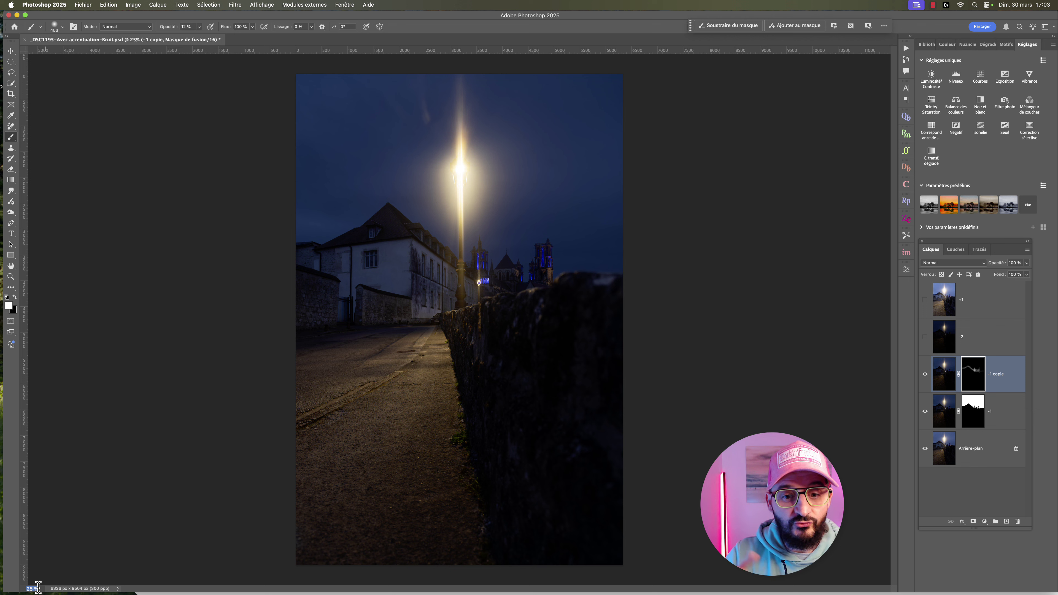
text(100)
key(Return)
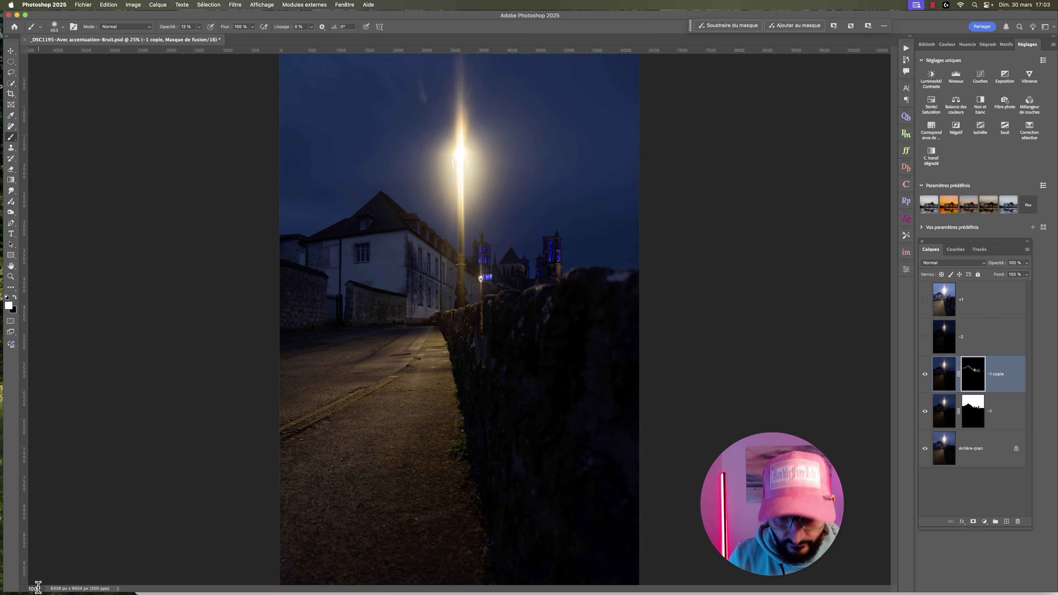
scroll(368, 319, up, 2)
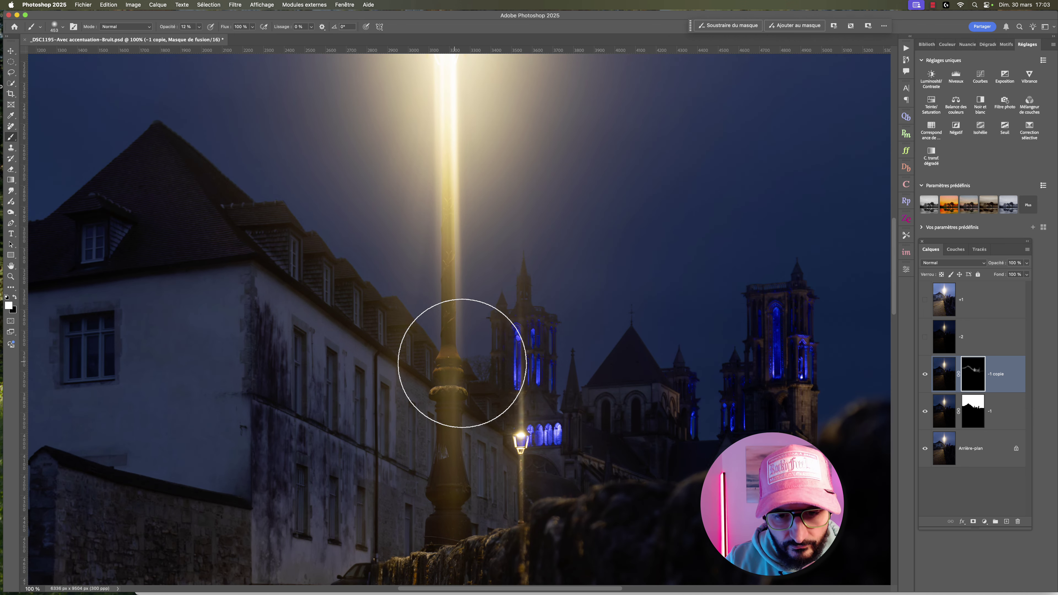
click(62, 28)
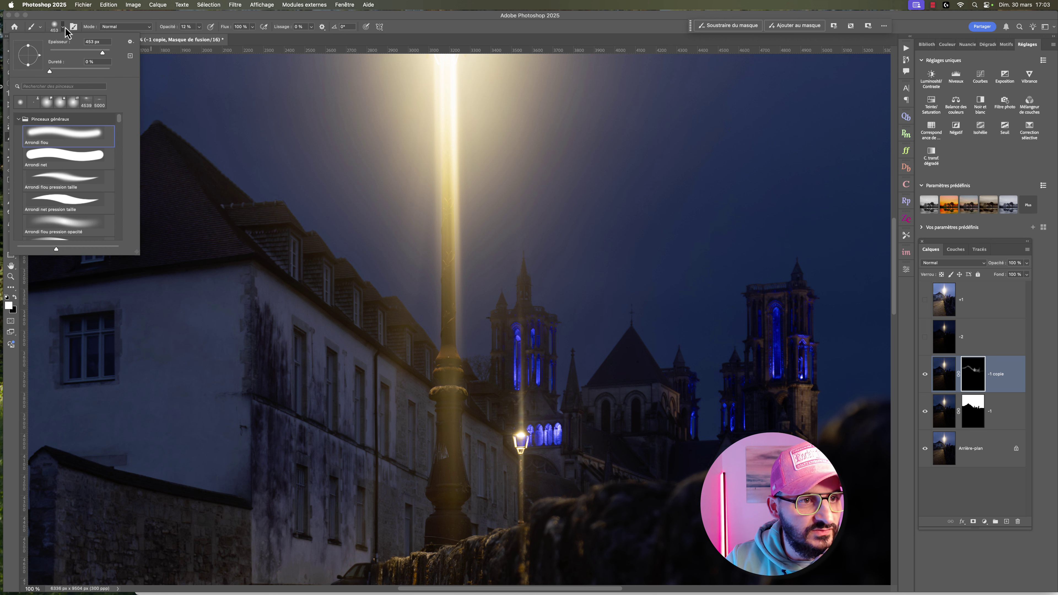
click(92, 52)
click(479, 364)
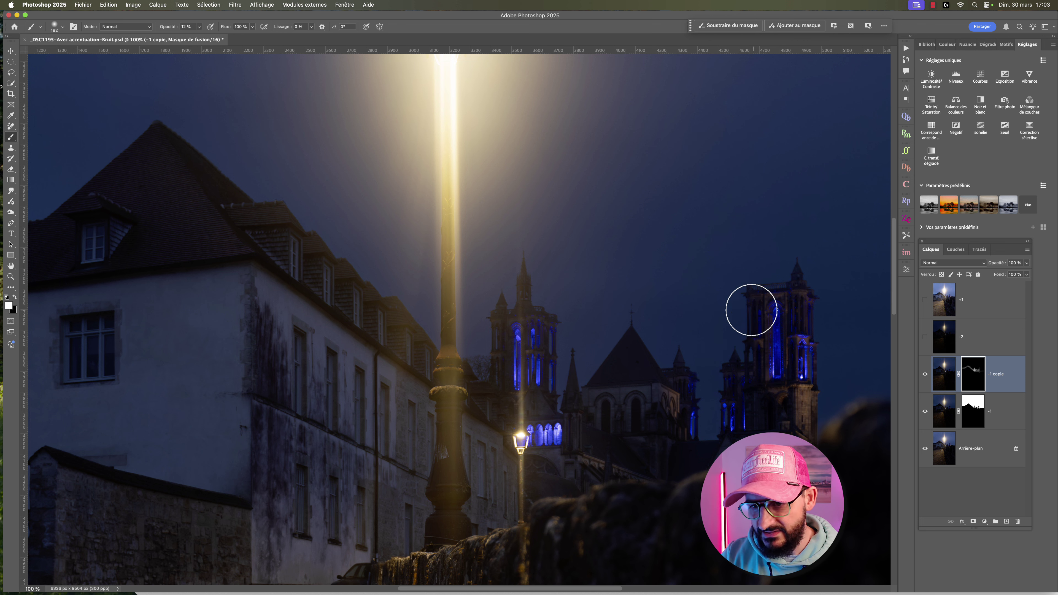
- Paint the remaining edges of the house roofline and the cathedral base in white on the -1 copie mask
scroll(805, 302, down, 4)
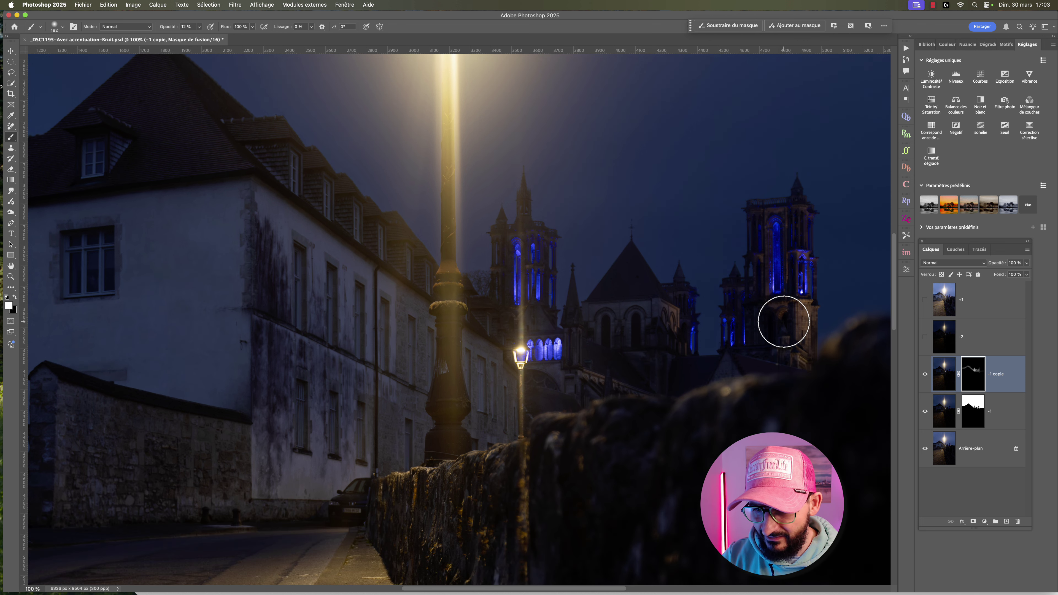
scroll(782, 321, right, 7)
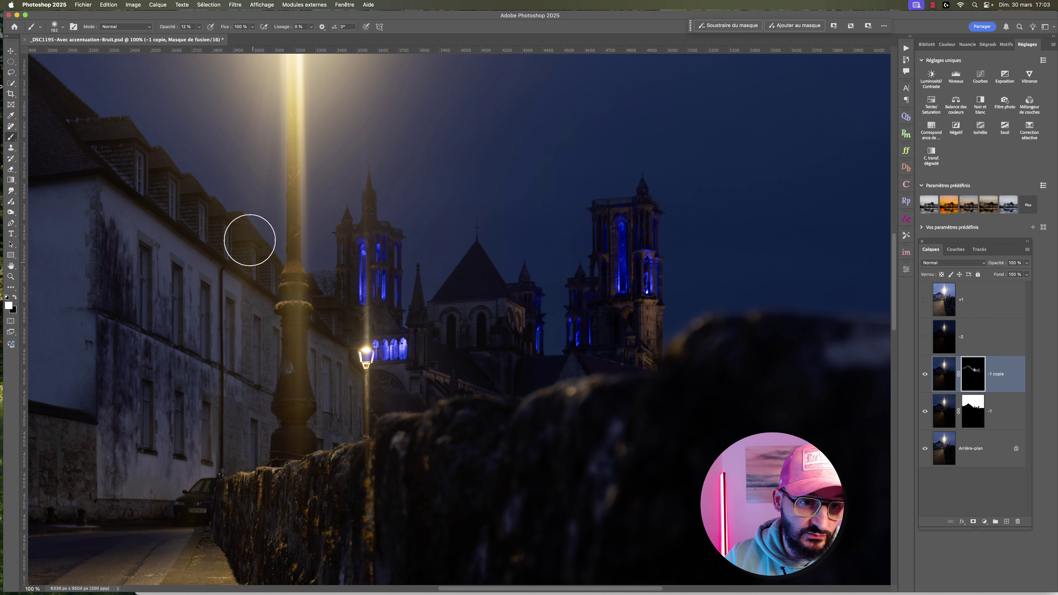
scroll(267, 230, left, 4)
scroll(267, 229, up, 2)
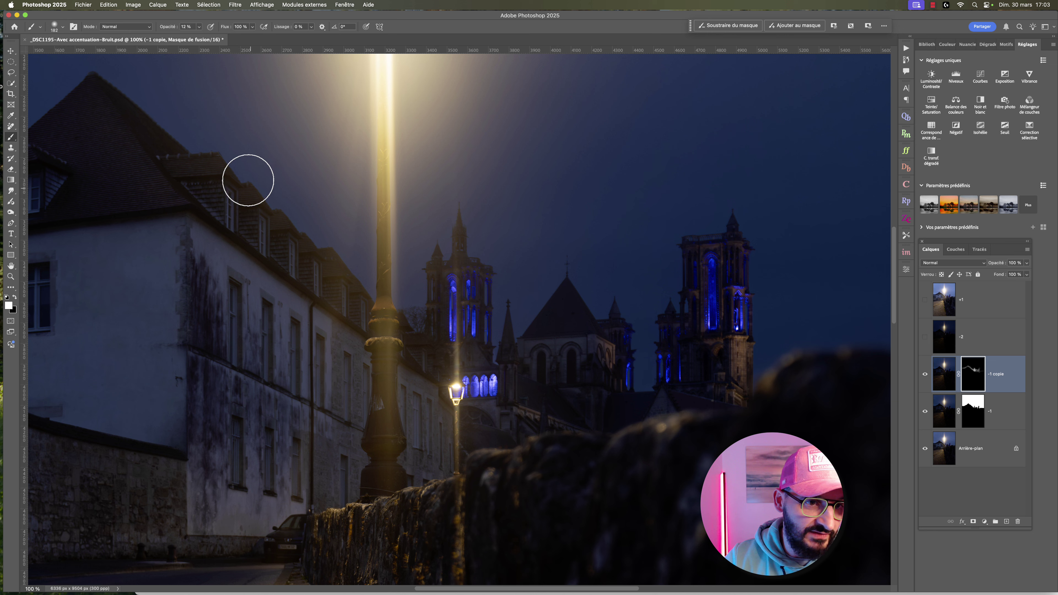
scroll(205, 172, left, 9)
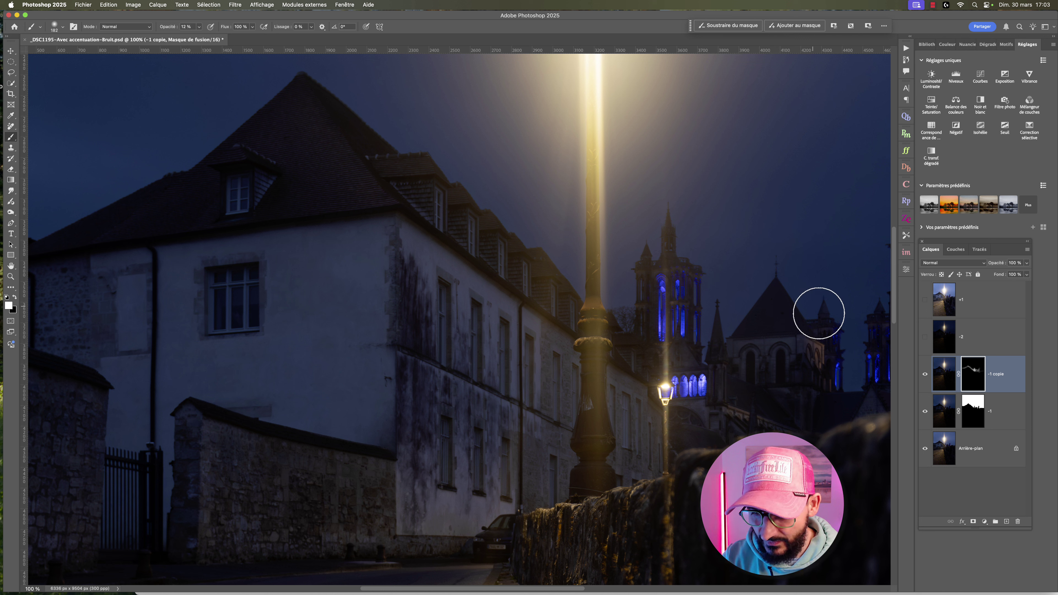
scroll(808, 300, right, 5)
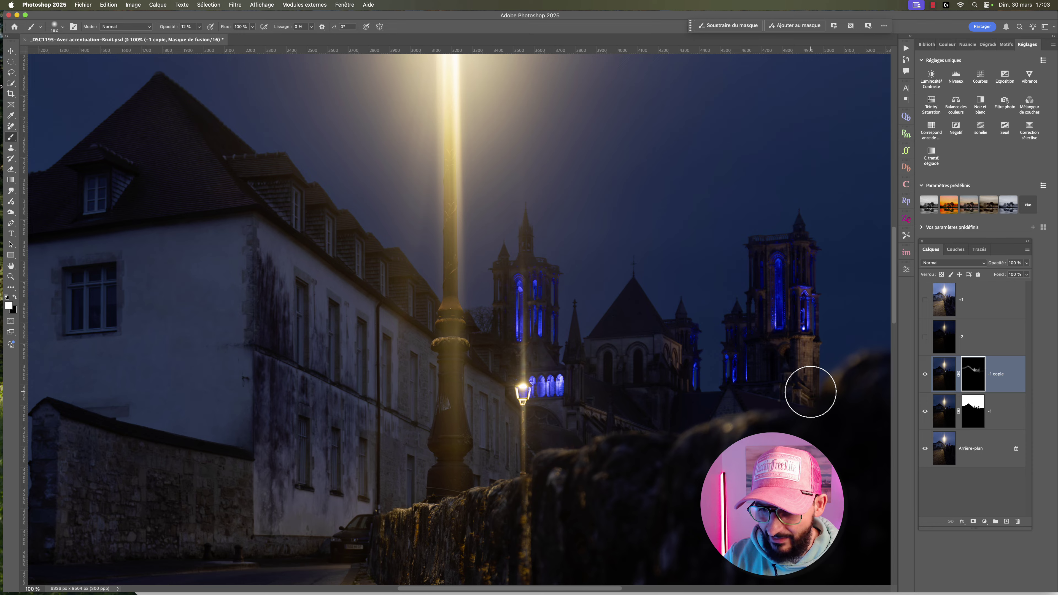
scroll(809, 385, right, 4)
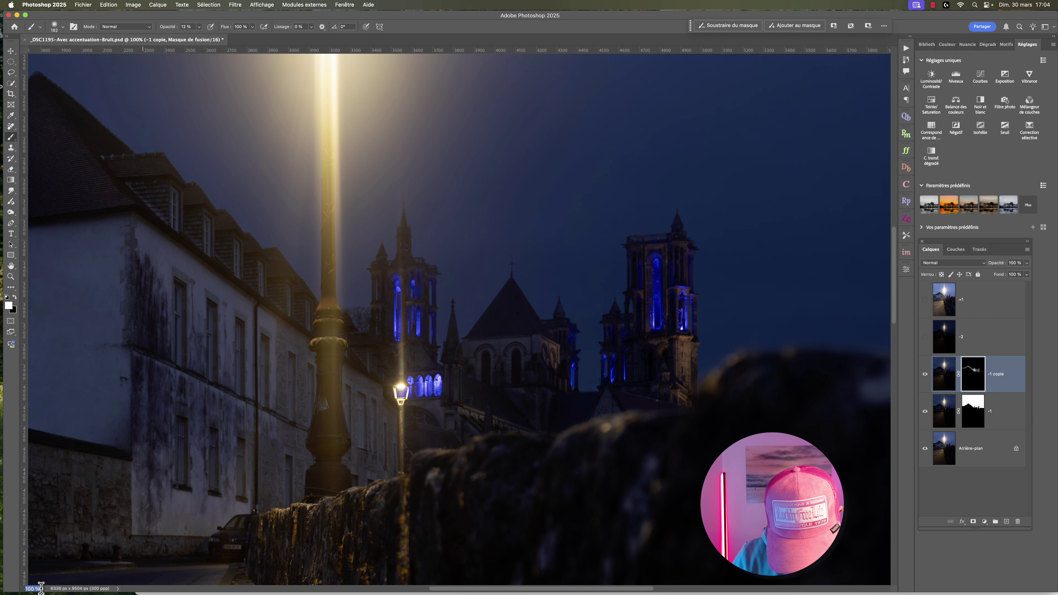
- Compare the whole image at 25% zoom with and without the -1 copie layer, leaving the layer visible
key(Return)
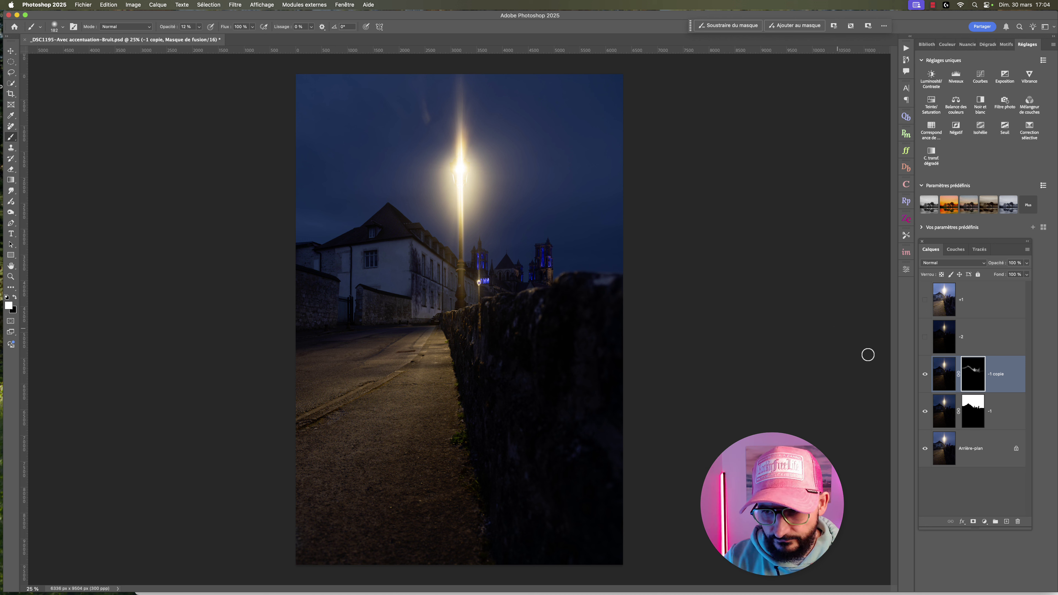
click(925, 374)
click(924, 374)
click(924, 375)
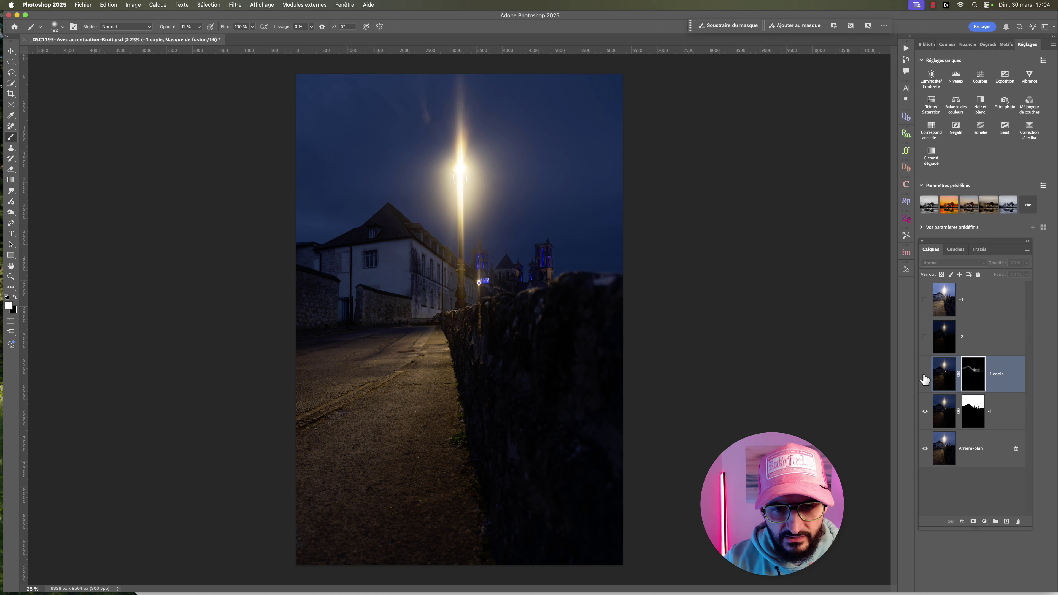
click(924, 375)
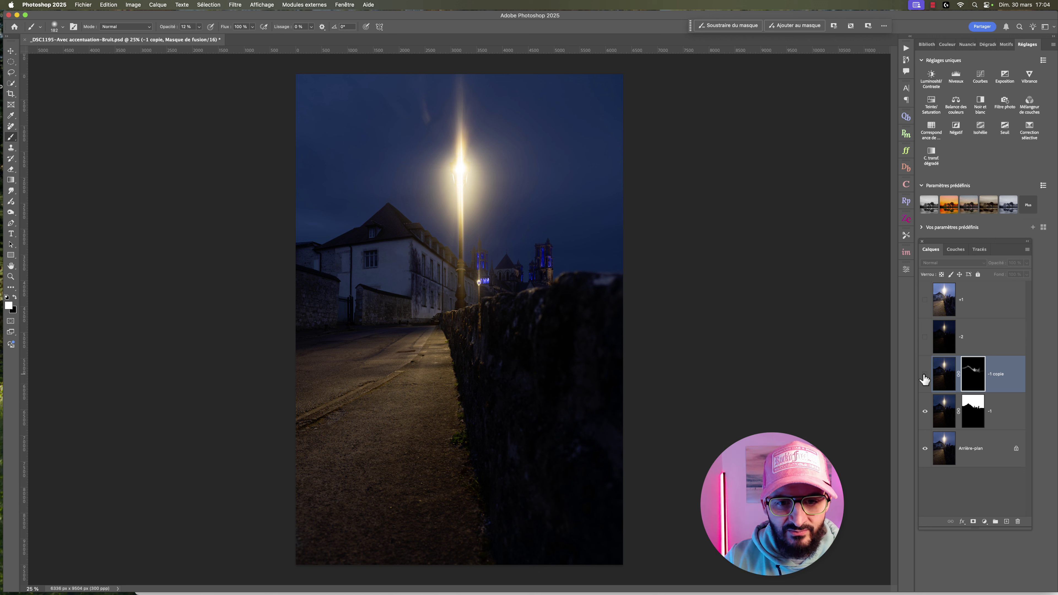
click(924, 375)
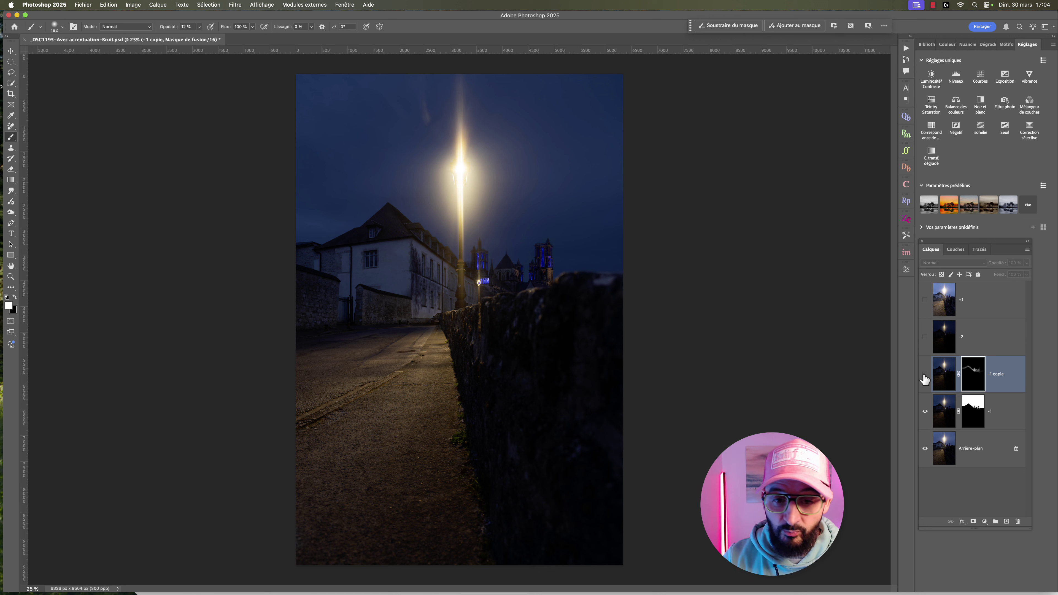
click(924, 375)
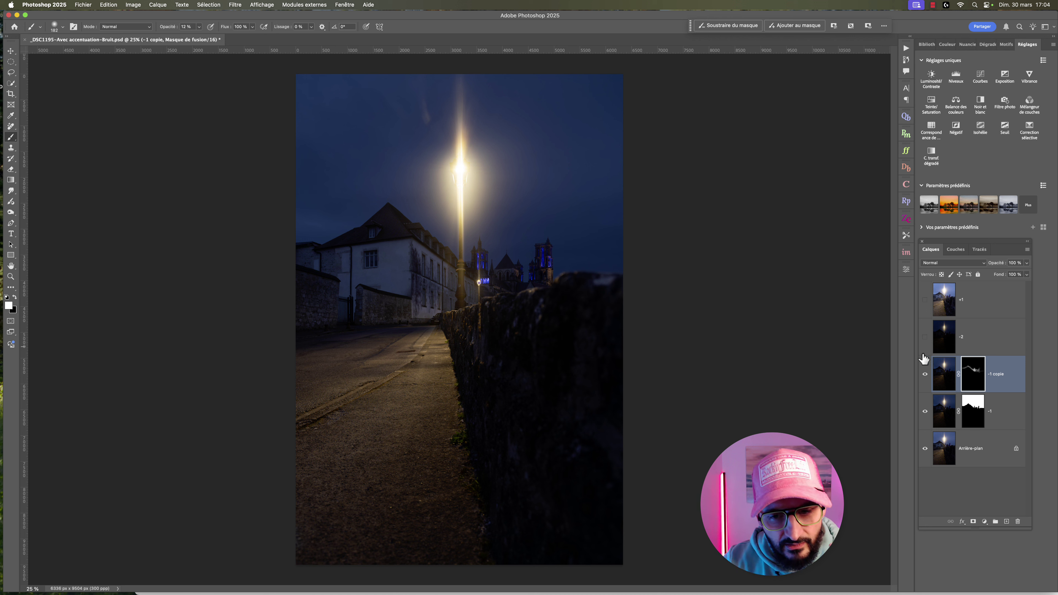
- Compare the image with and without both the -1 and -1 copie layers, leaving both visible
click(925, 410)
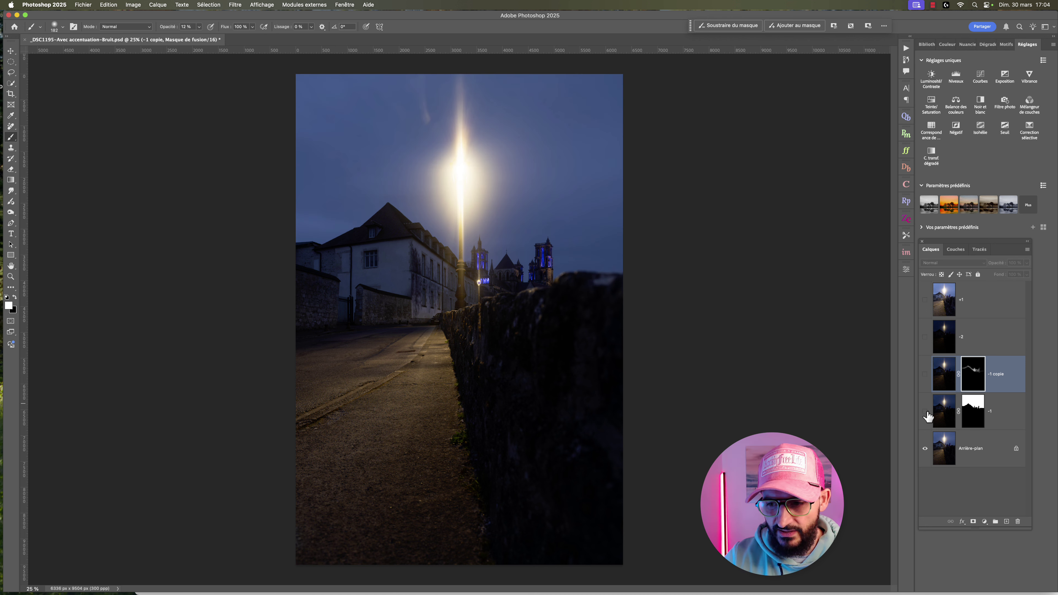
click(925, 374)
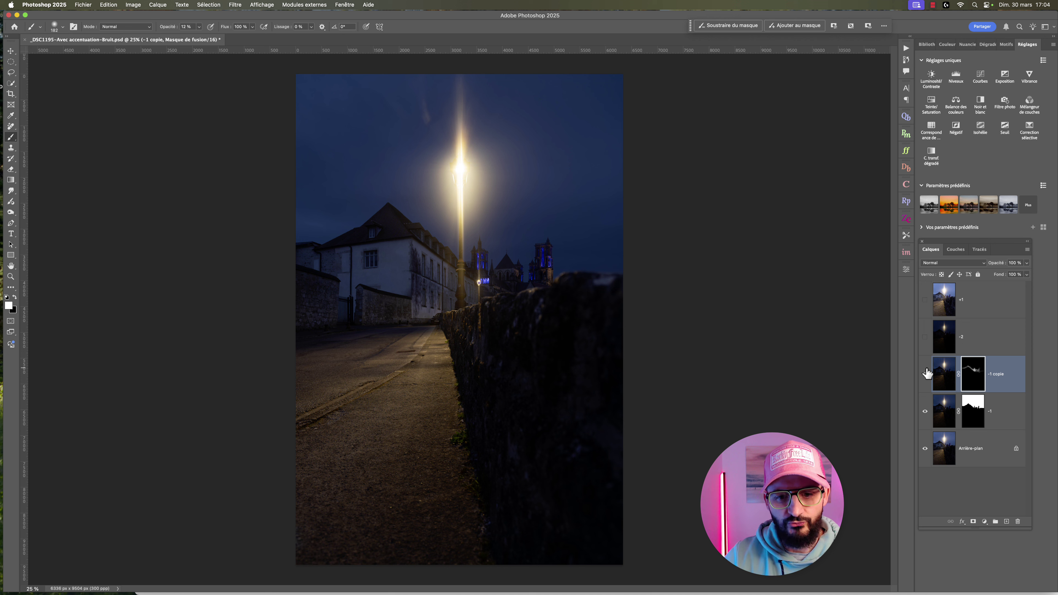
click(925, 415)
click(924, 413)
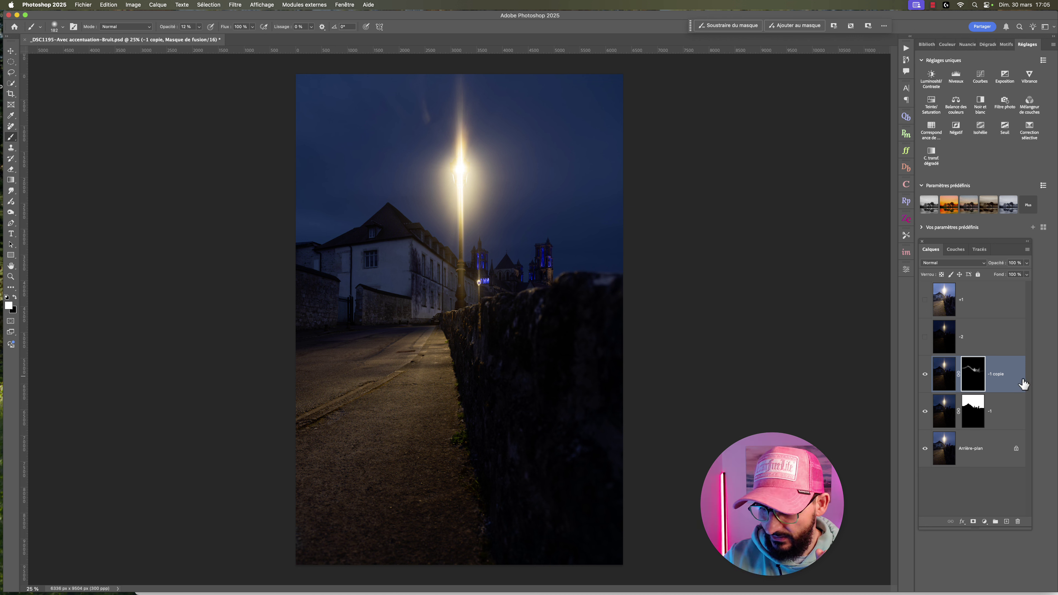
- Stamp the visible layers into a new layer above -1 copie and run the MASQUES DE LUMINOSITÉ action on it
click(944, 374)
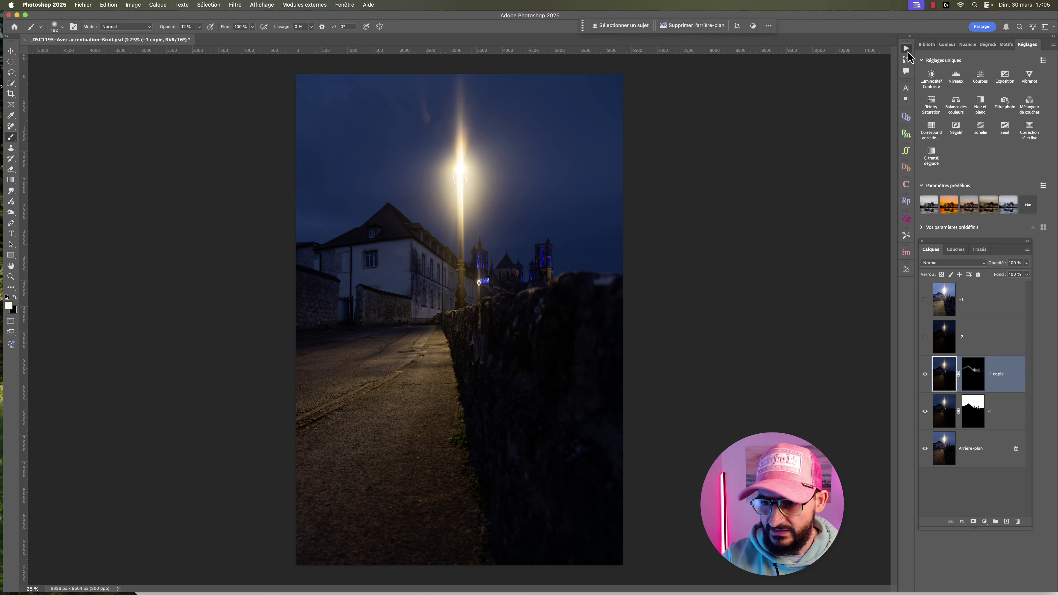
click(905, 48)
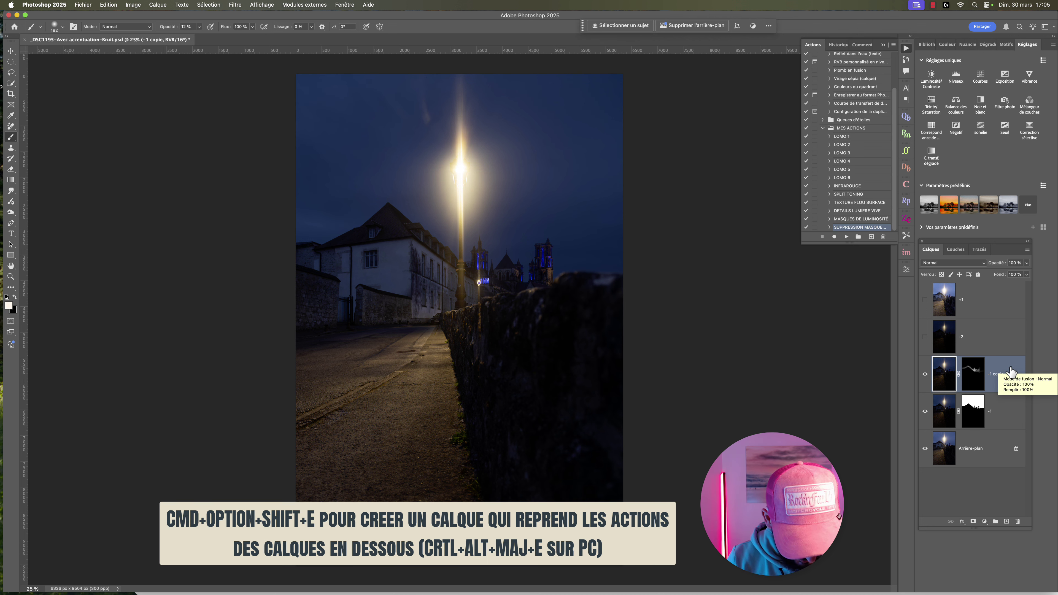
key(super+alt+shift+e)
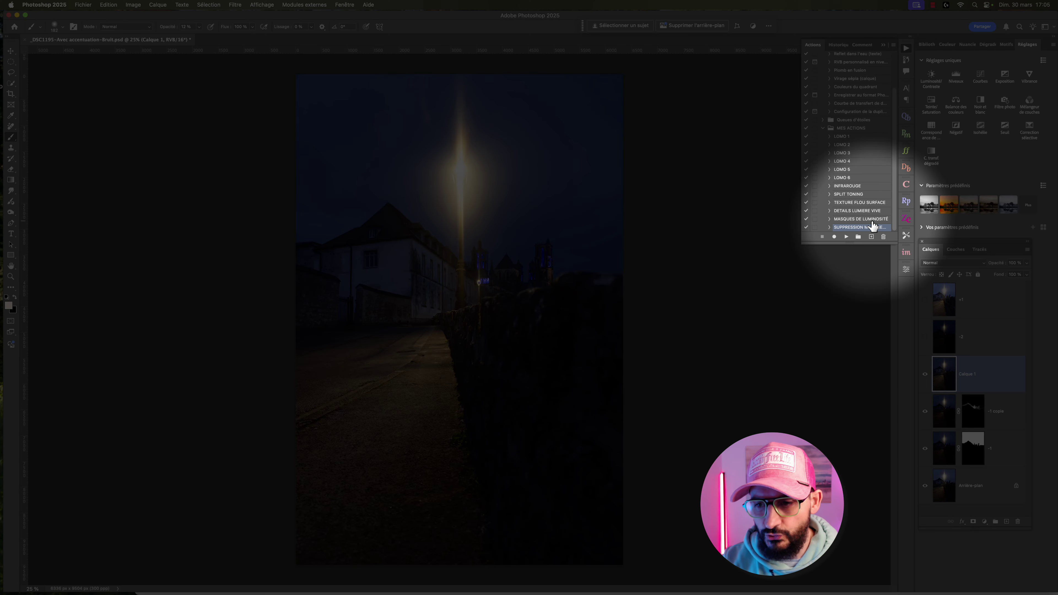
click(871, 219)
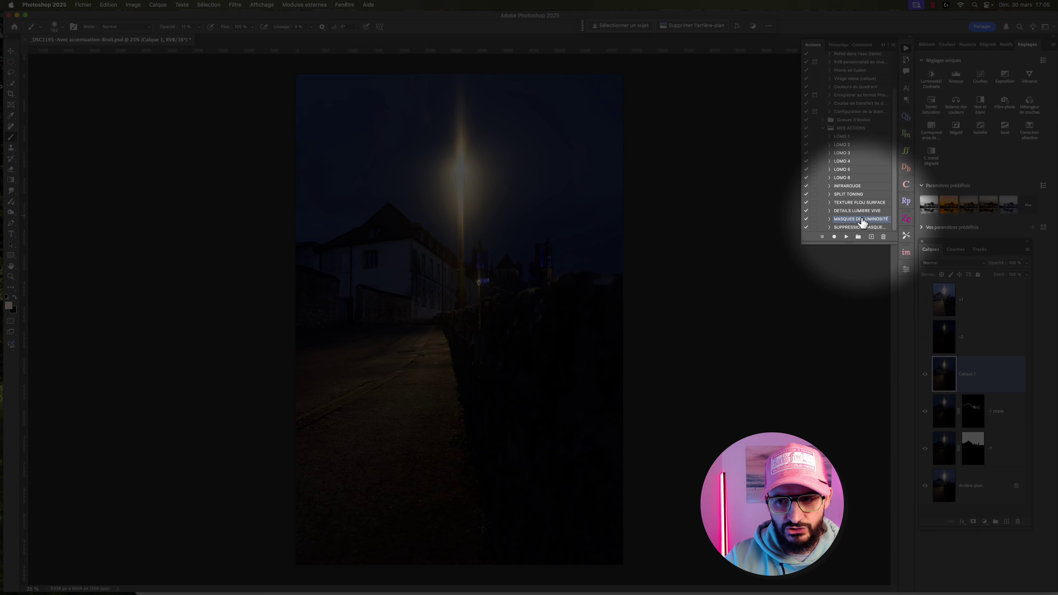
click(845, 237)
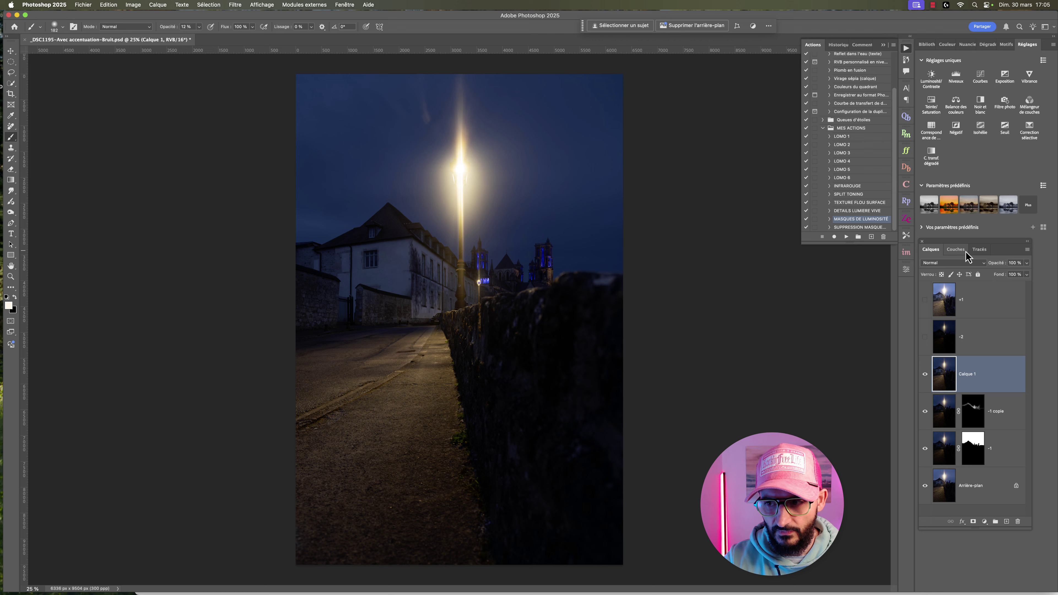
- Inspect the TC2 and TC3 luminosity channels in turn, and return to the composite RVB channel
click(959, 250)
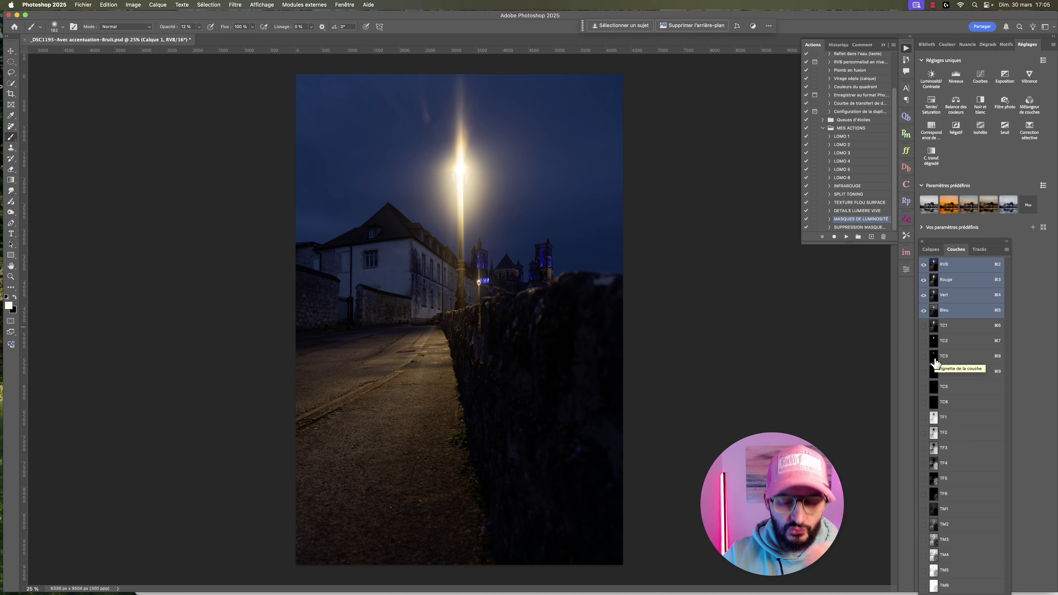
alt+click(934, 342)
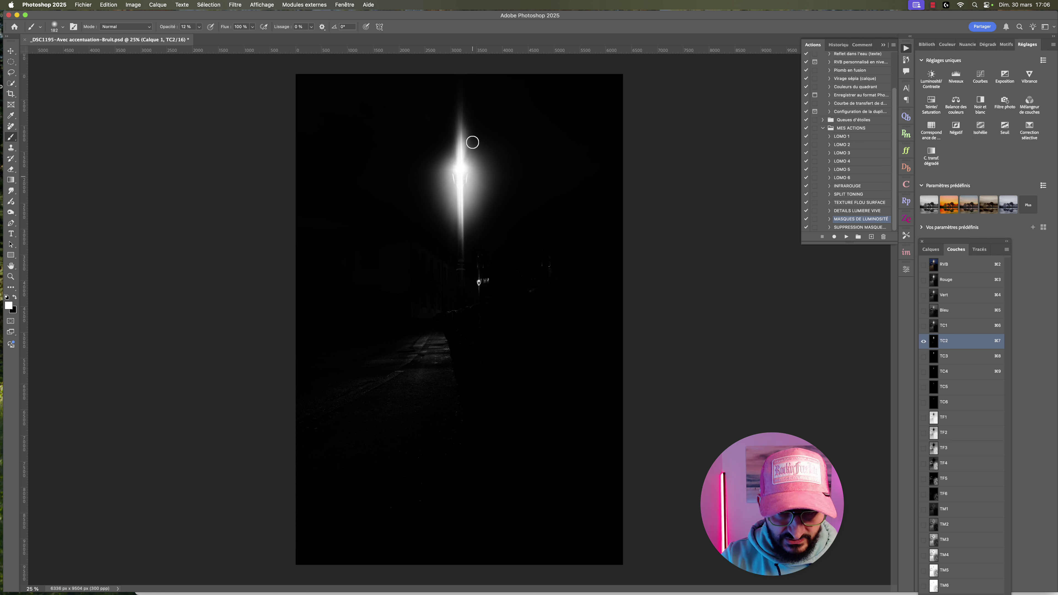
click(930, 355)
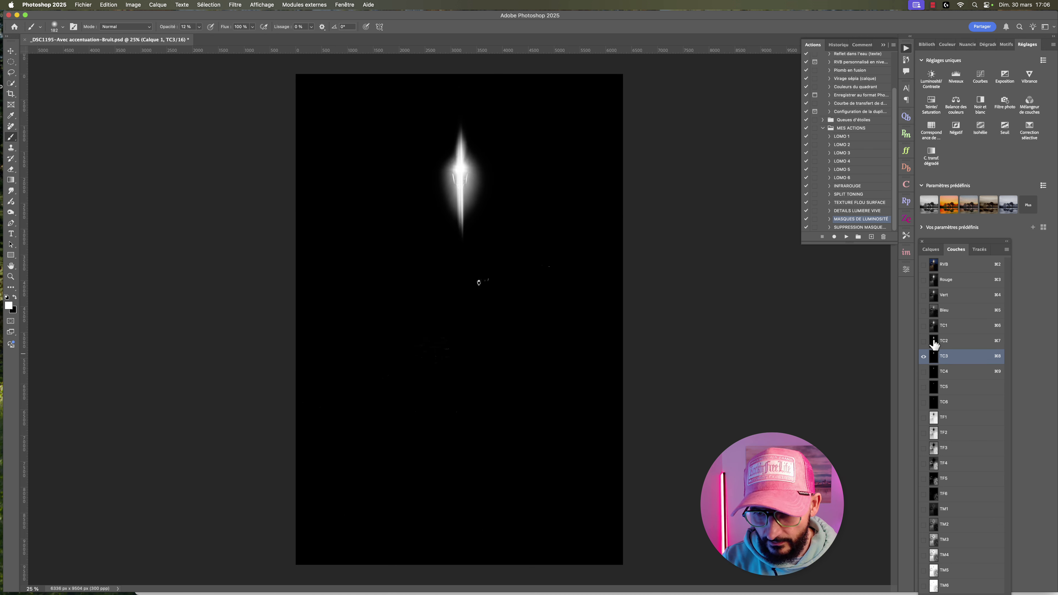
click(934, 341)
click(934, 354)
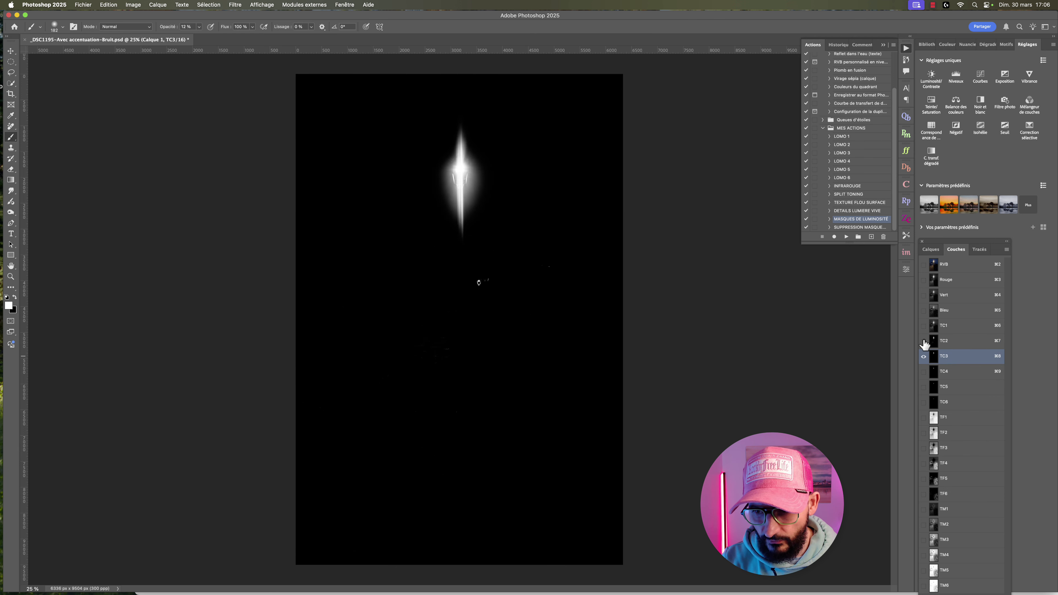
click(923, 264)
click(949, 266)
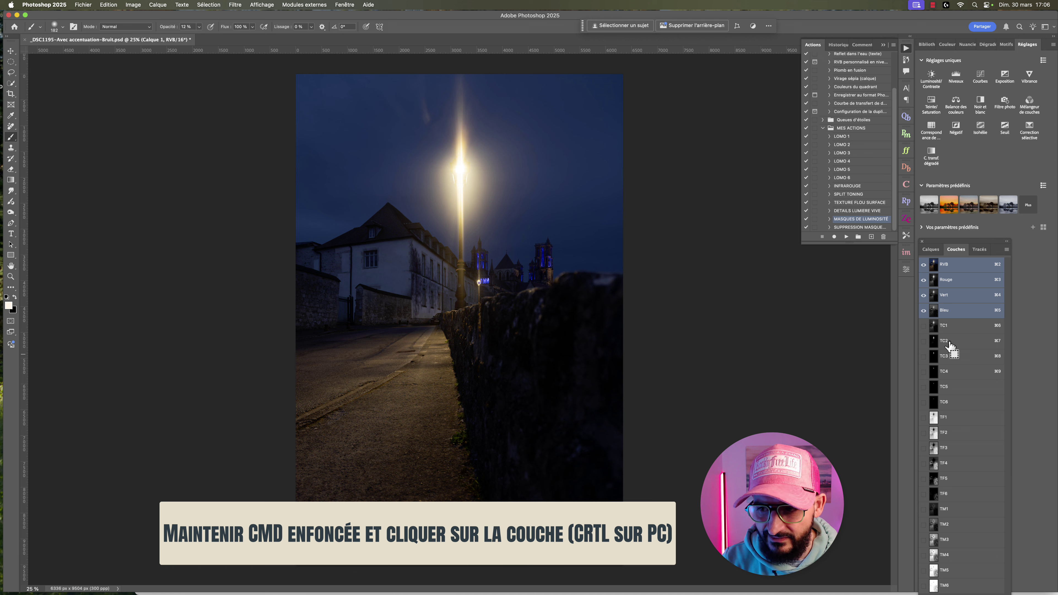
- Load the TC2 channel as a selection, and clear it once the -2 layer is shown
super+click(933, 343)
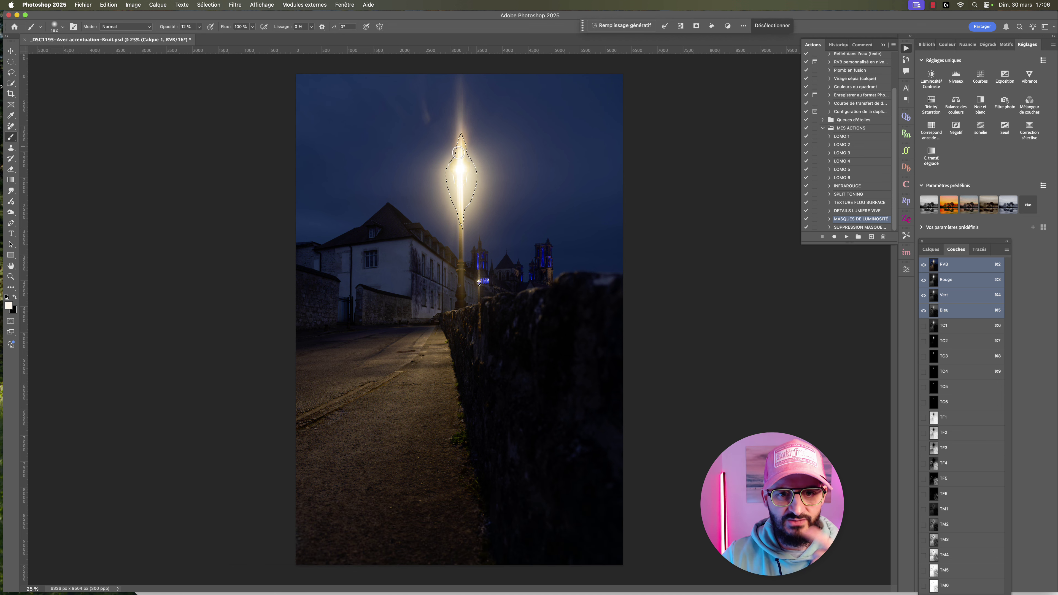
click(931, 249)
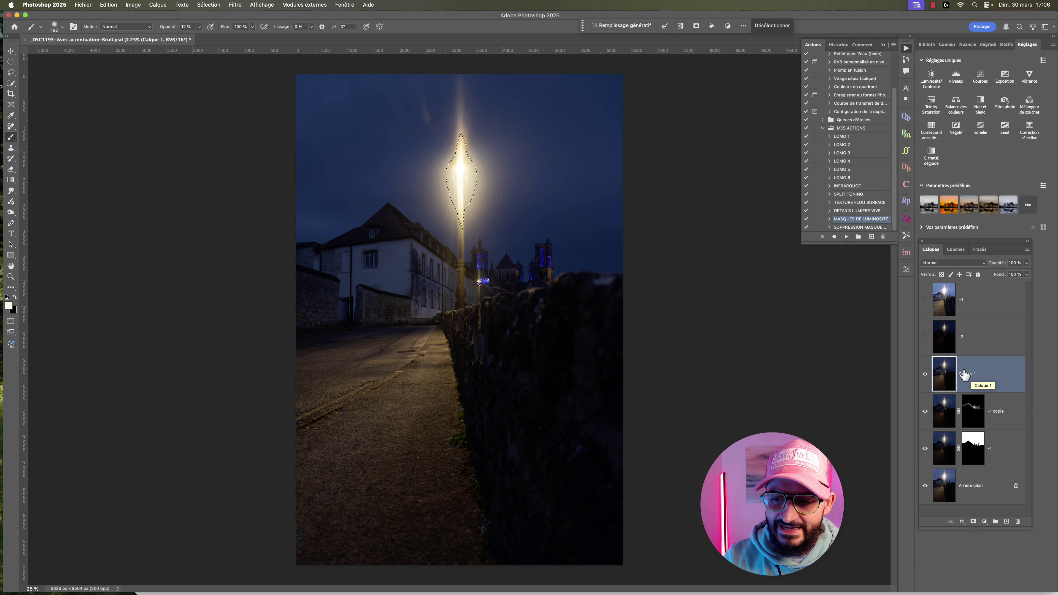
click(925, 337)
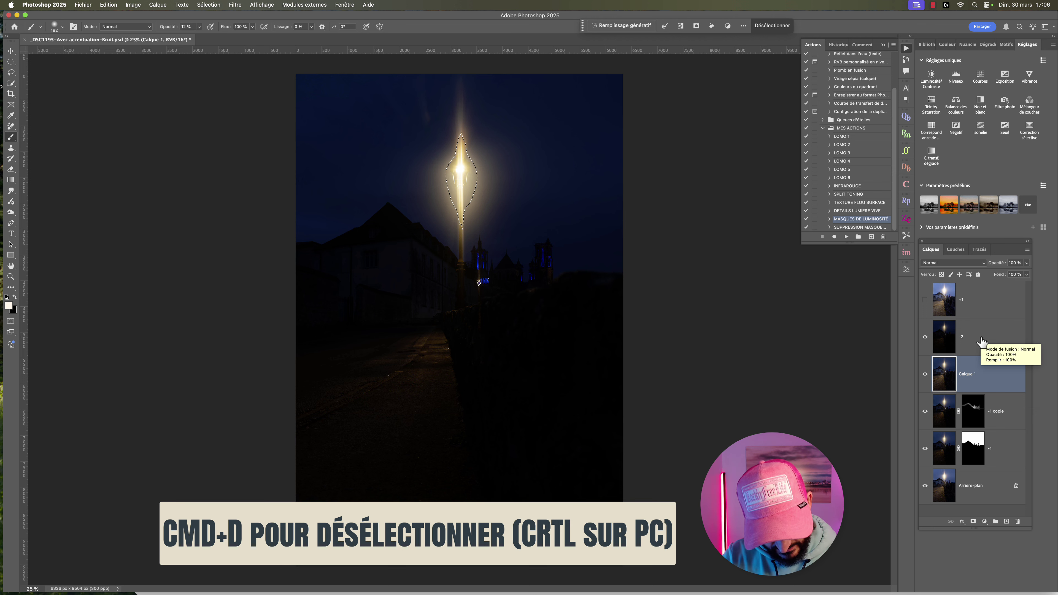
key(super+d)
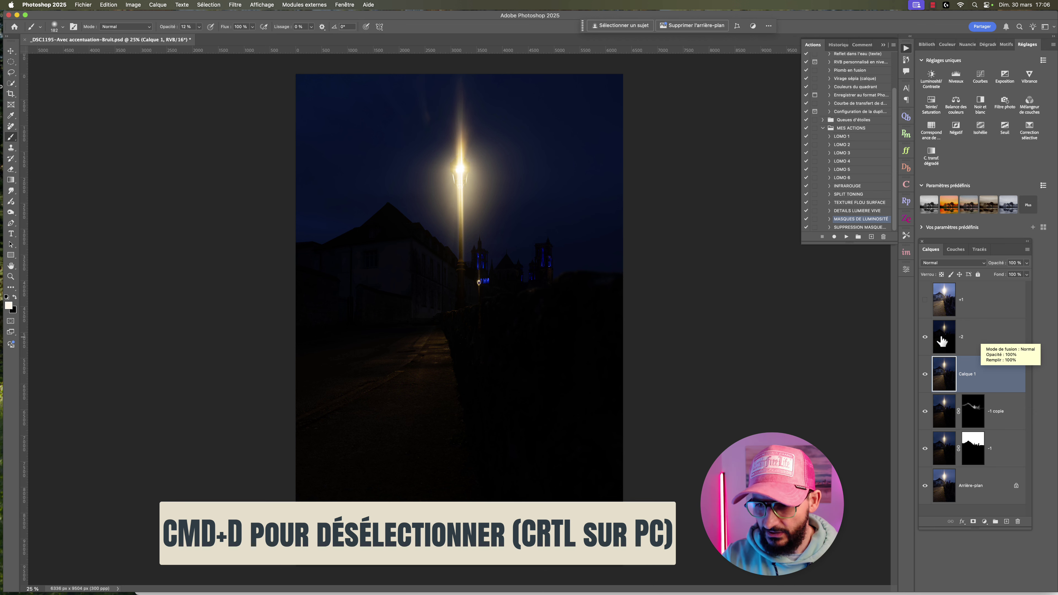
- Add a black layer mask to the -2 layer and load the TC2 luminosity channel as a selection
click(940, 338)
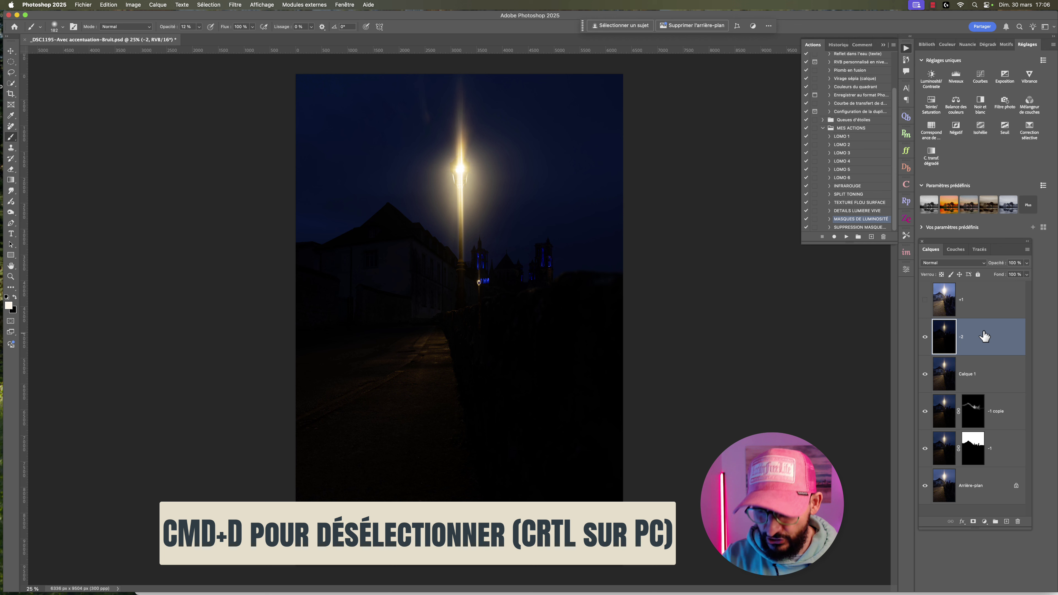
alt+click(973, 522)
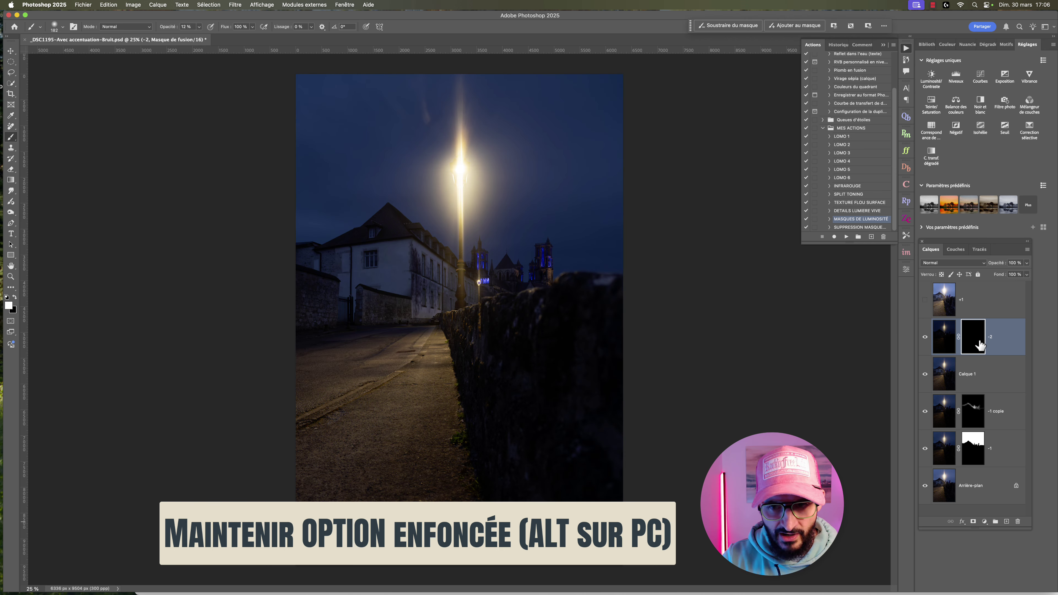
click(955, 249)
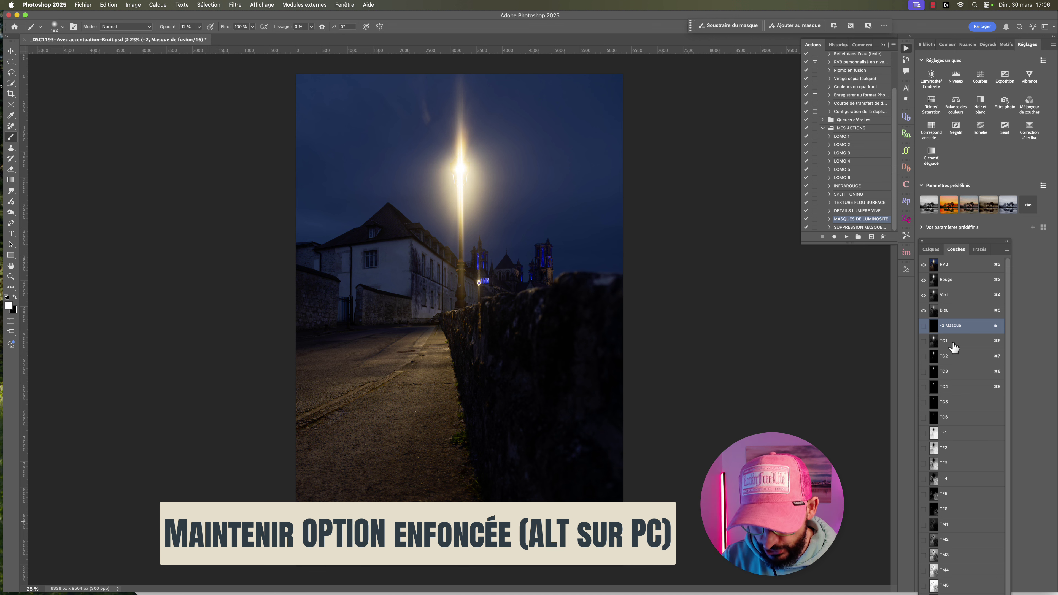
super+click(934, 357)
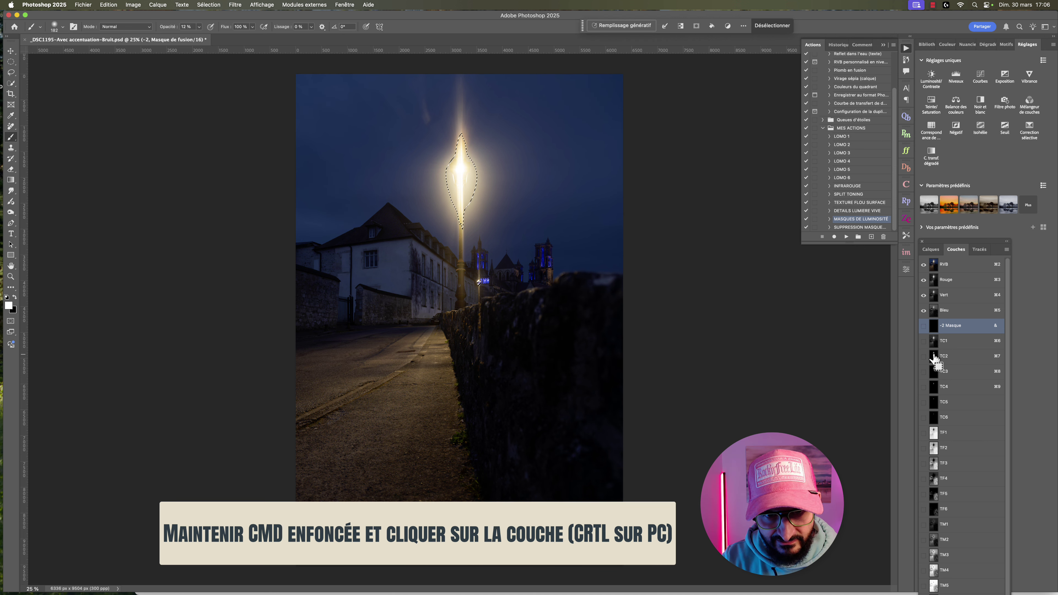
click(931, 249)
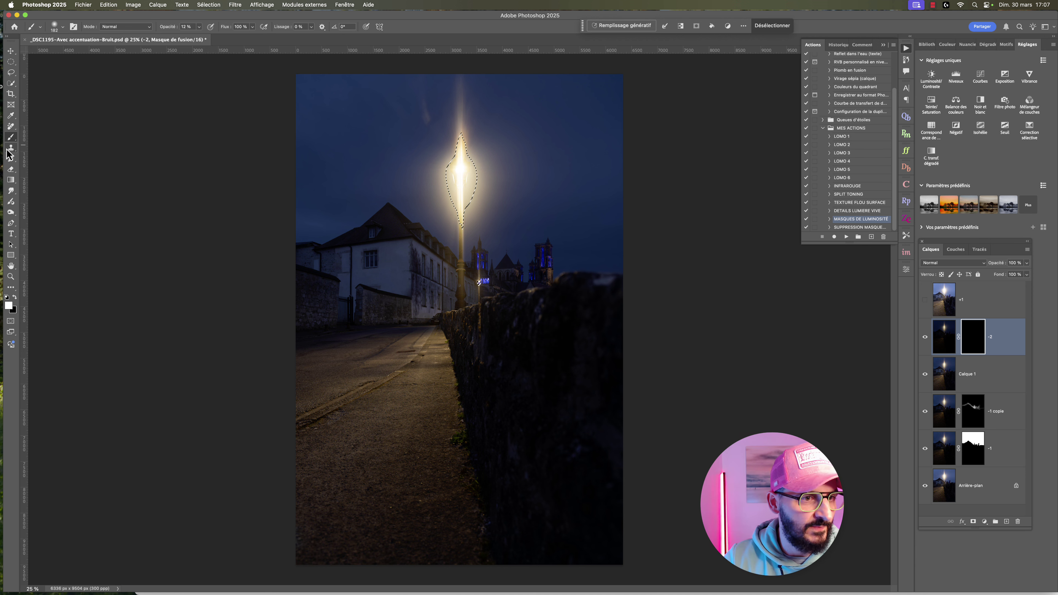
- Paint white over the lamp glow on the -2 mask with a soft brush of about 1900 px at 100 % opacity, and deselect
click(199, 26)
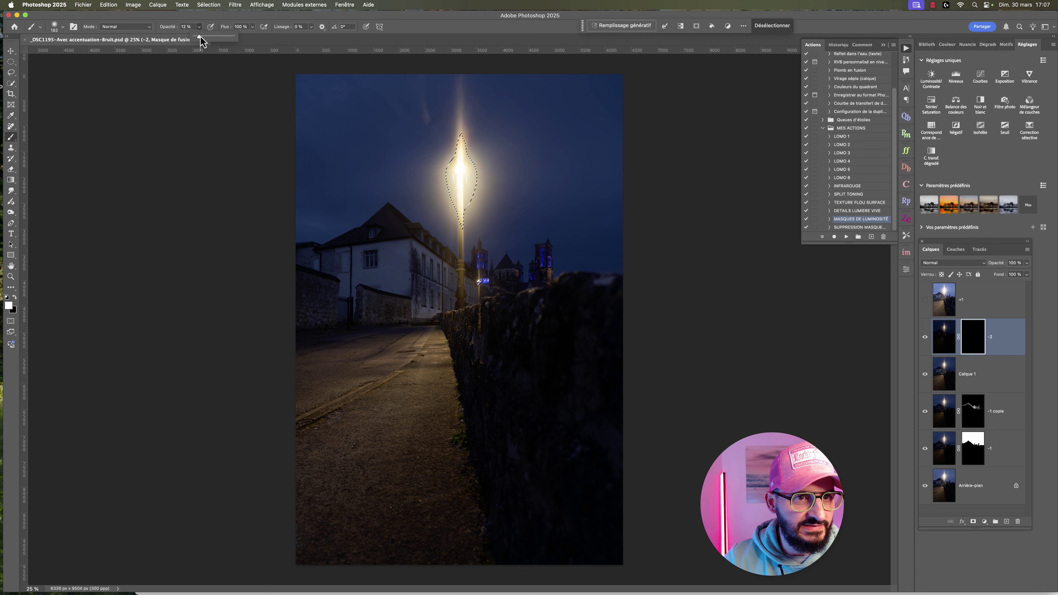
drag(200, 41, 289, 42)
click(62, 27)
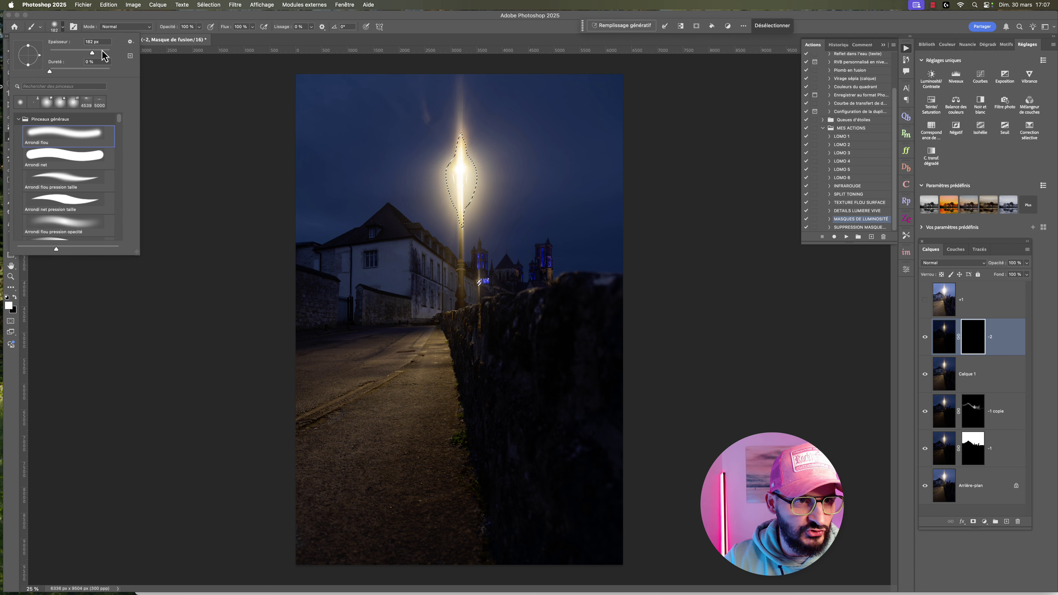
drag(102, 50, 106, 52)
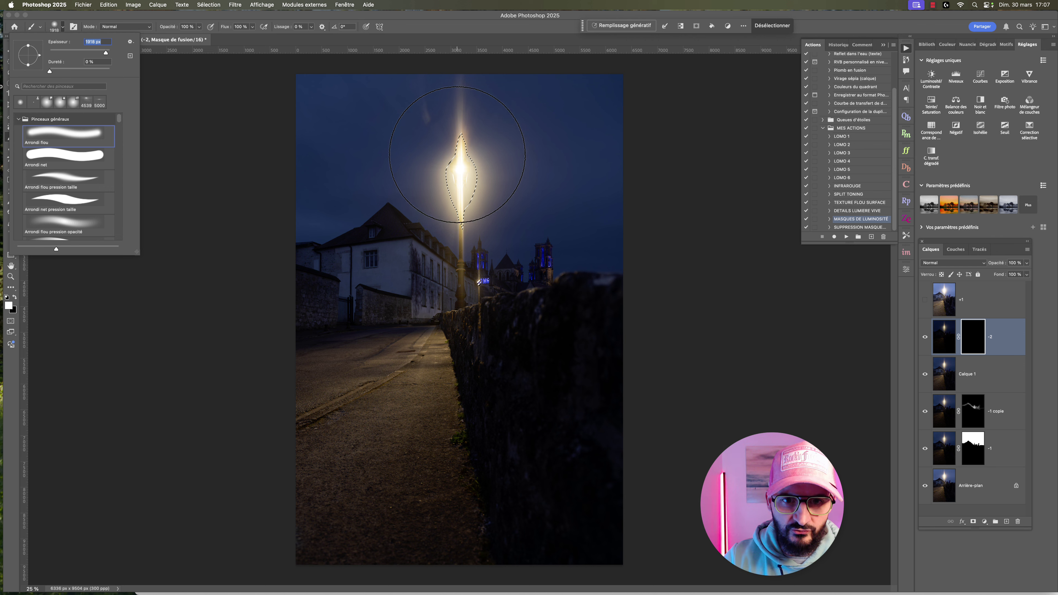
mouse_move(458, 139)
mouse_down()
mouse_move(457, 223)
mouse_move(459, 105)
mouse_move(460, 263)
mouse_move(458, 108)
mouse_move(458, 153)
mouse_up()
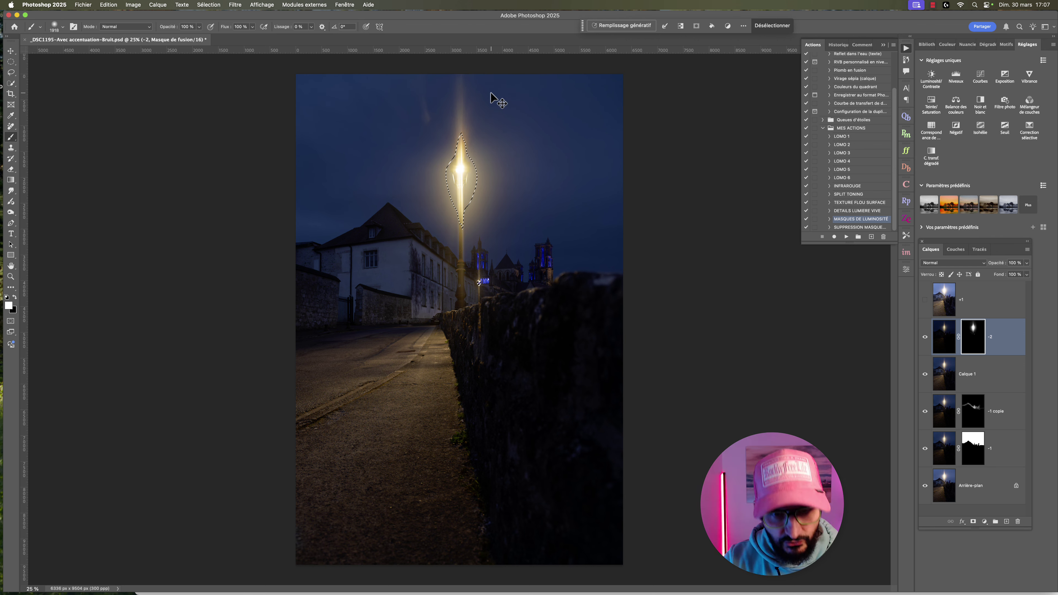
key(super+d)
- Compare the lamp repeatedly with and without the -2 layer, leaving the layer visible
click(925, 337)
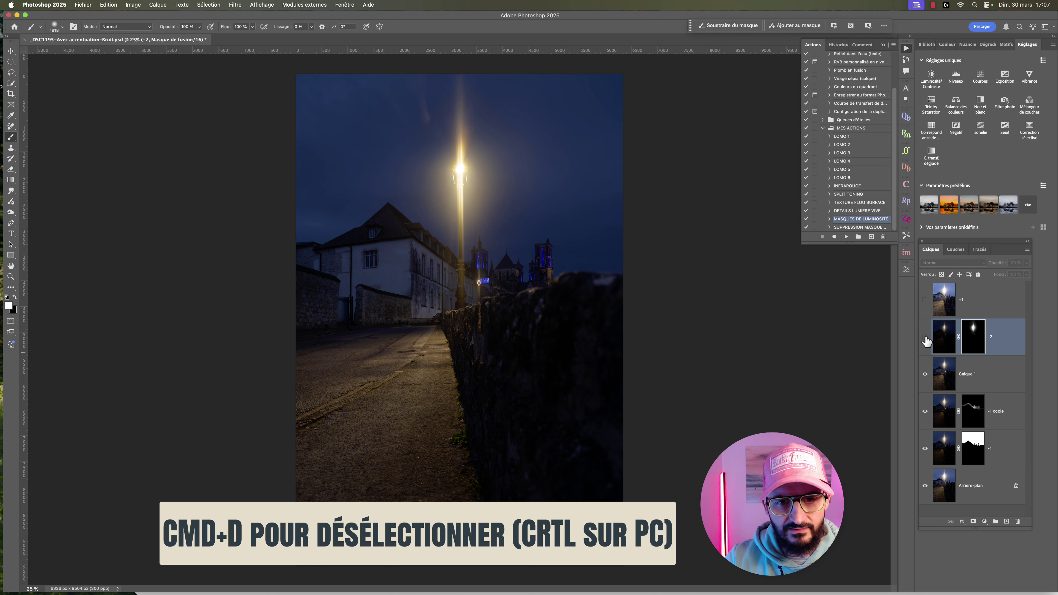
click(925, 338)
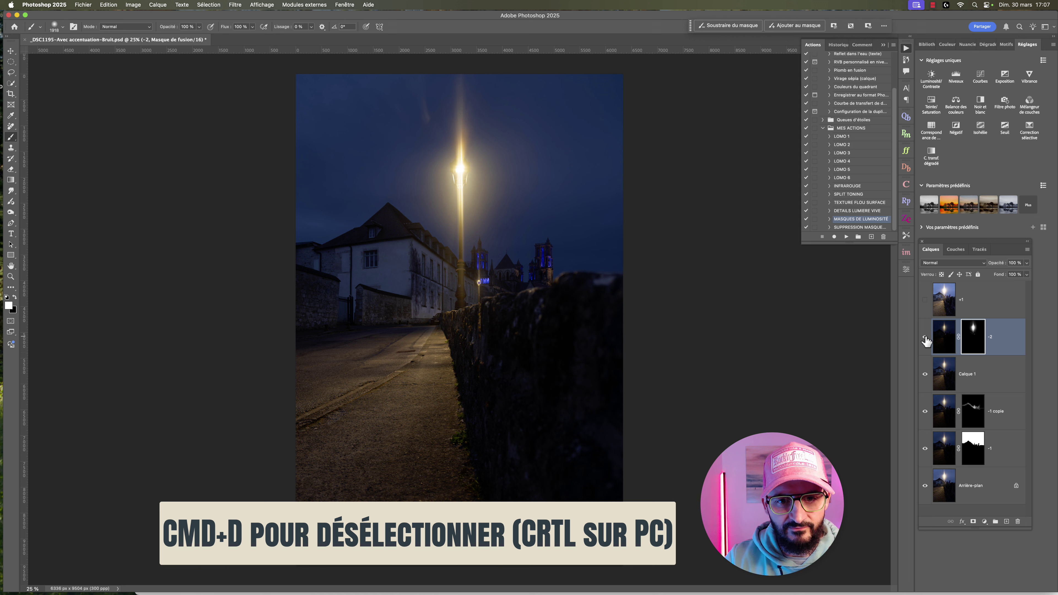
click(925, 338)
click(924, 338)
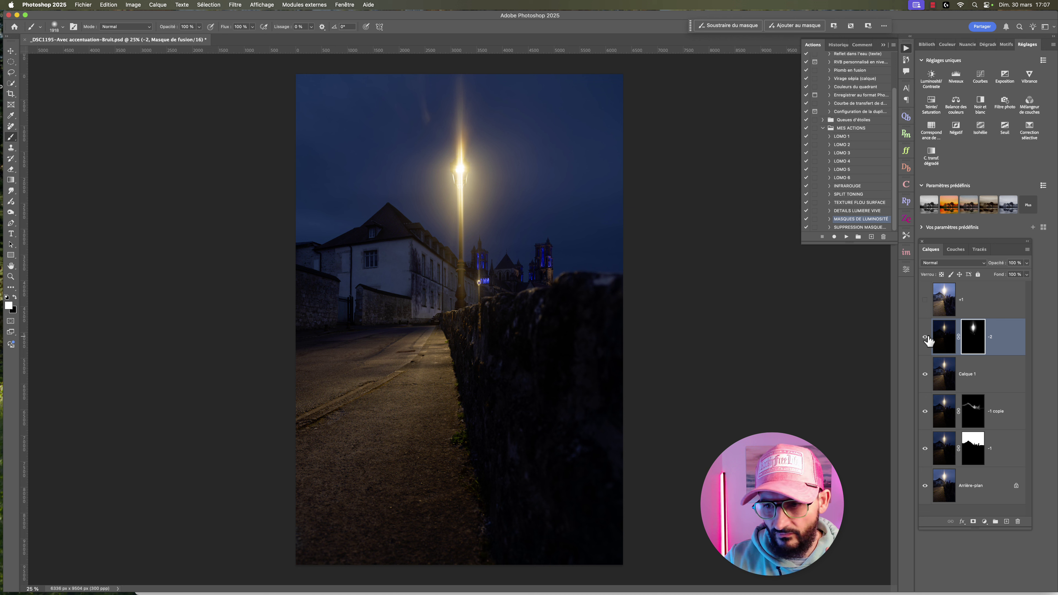
click(924, 338)
click(924, 339)
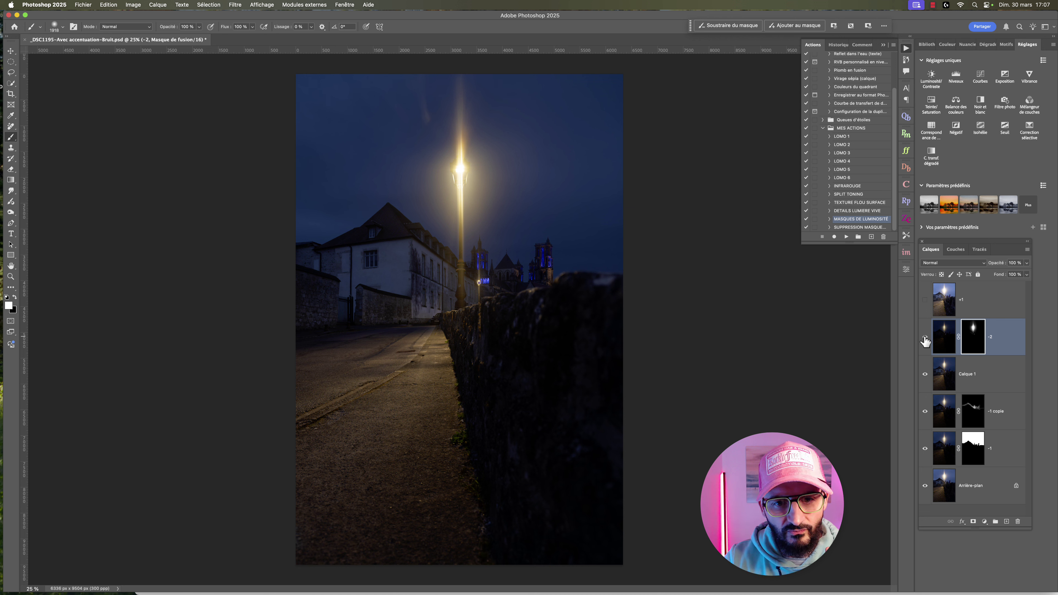
click(925, 338)
click(924, 338)
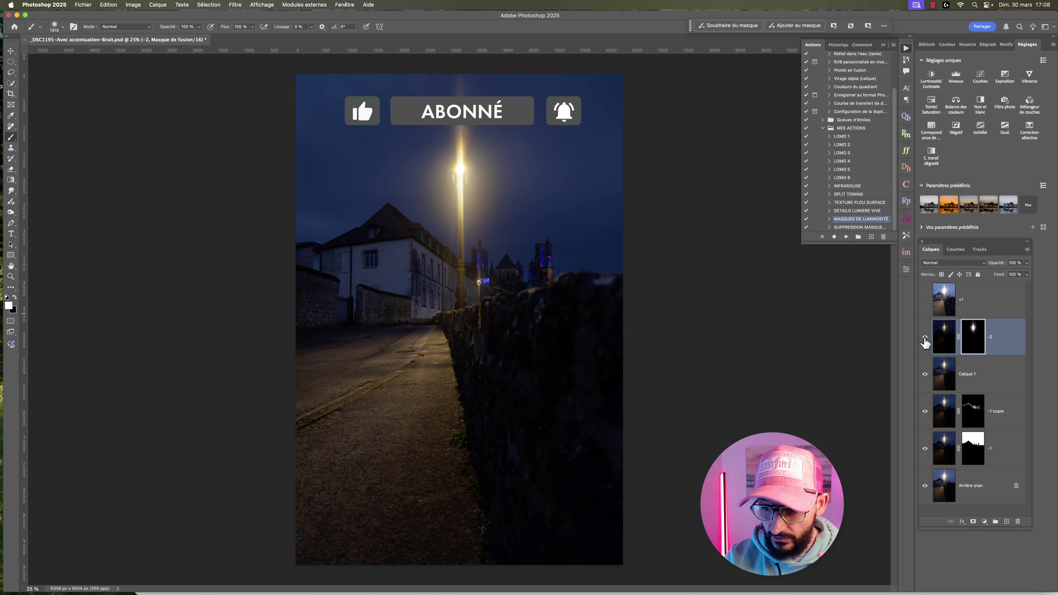
- Compare the background exposure alone with the blended layers, restoring them one after another from -1 up to -2
click(924, 373)
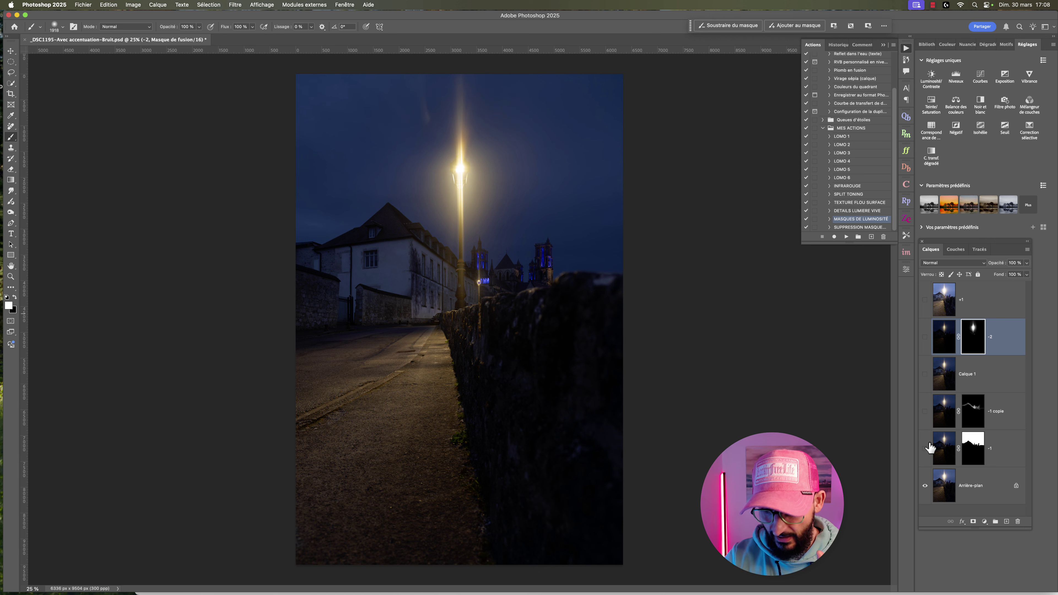
click(925, 448)
click(924, 412)
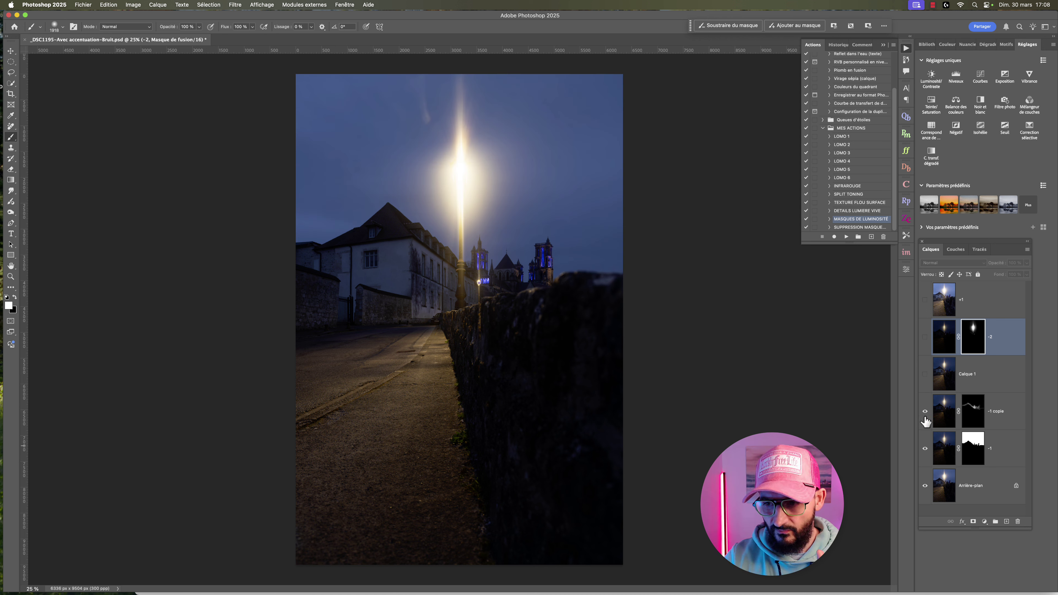
click(924, 337)
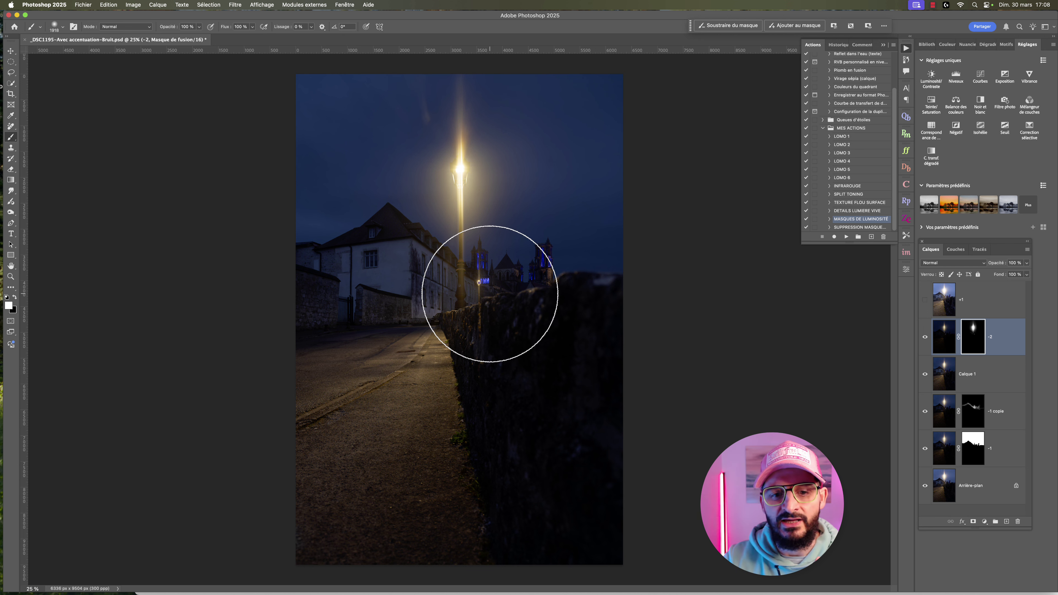
- Show the +1 layer and add a black layer mask to it
click(924, 299)
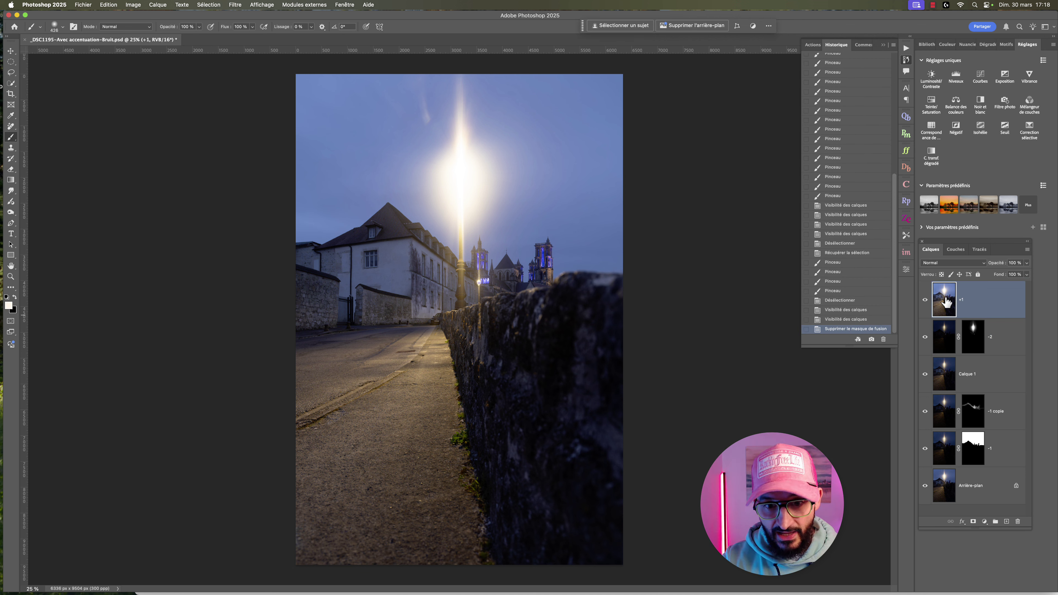
alt+click(973, 522)
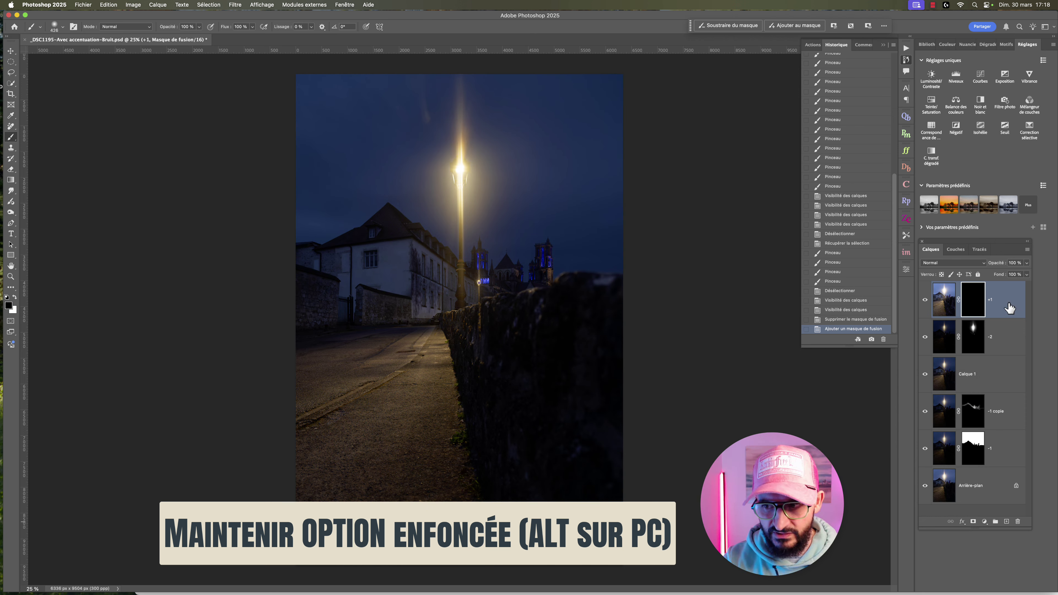
- Inspect the TM1 and TM2 midtone channels in turn, and return to the composite RVB view
click(955, 250)
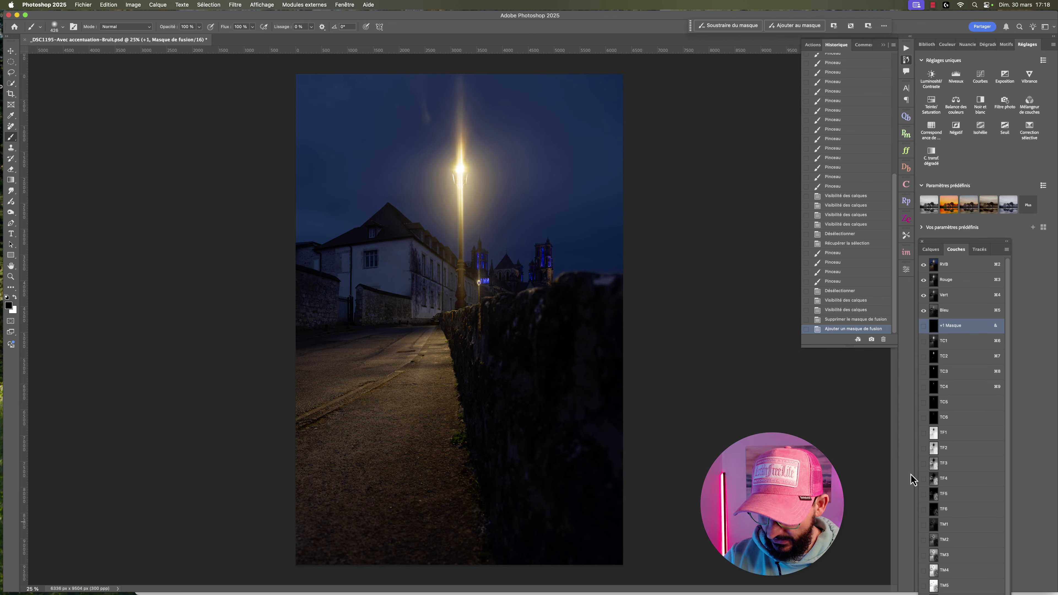
alt+click(933, 526)
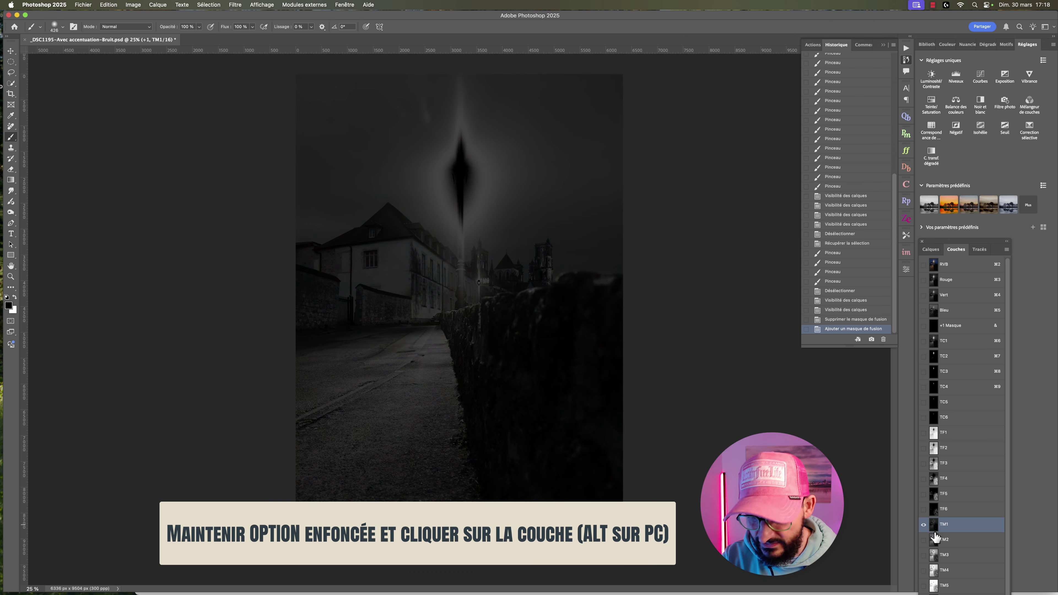
alt+click(935, 542)
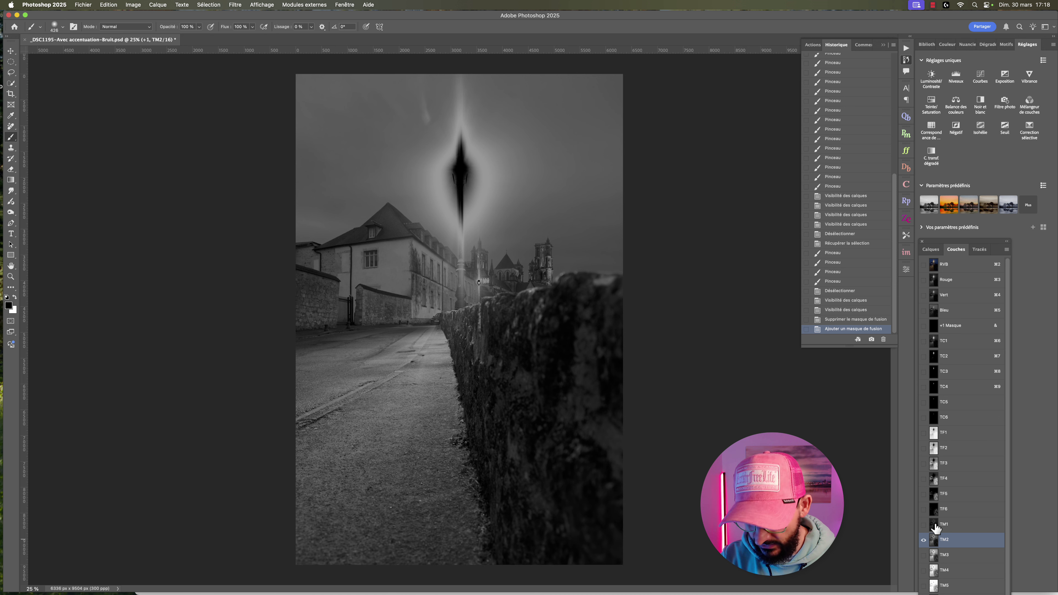
click(922, 264)
click(923, 539)
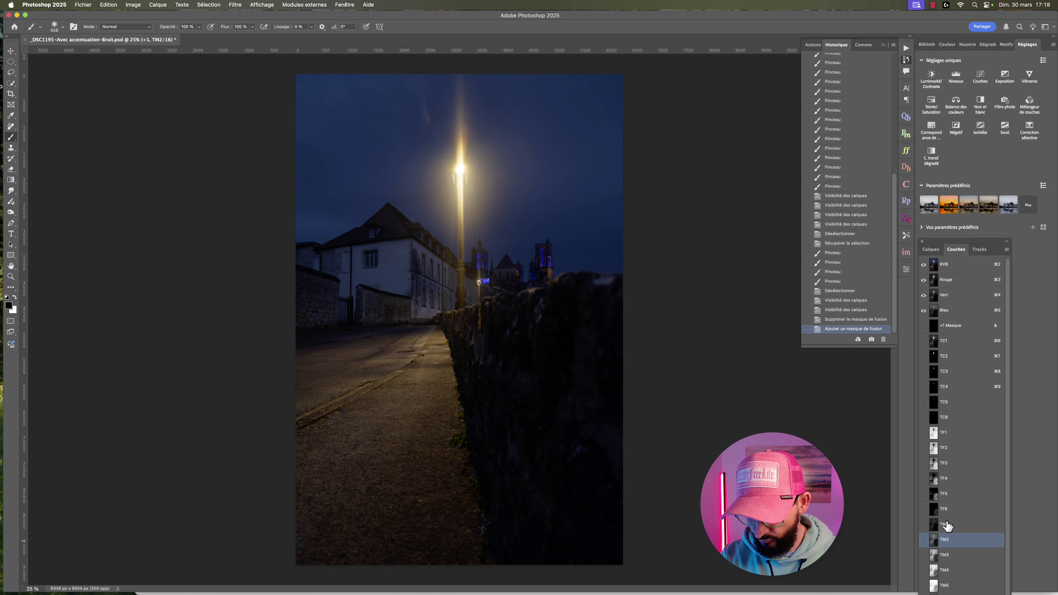
- Load the TM1 channel as a selection and make the +1 layer's mask active for painting
super+click(935, 526)
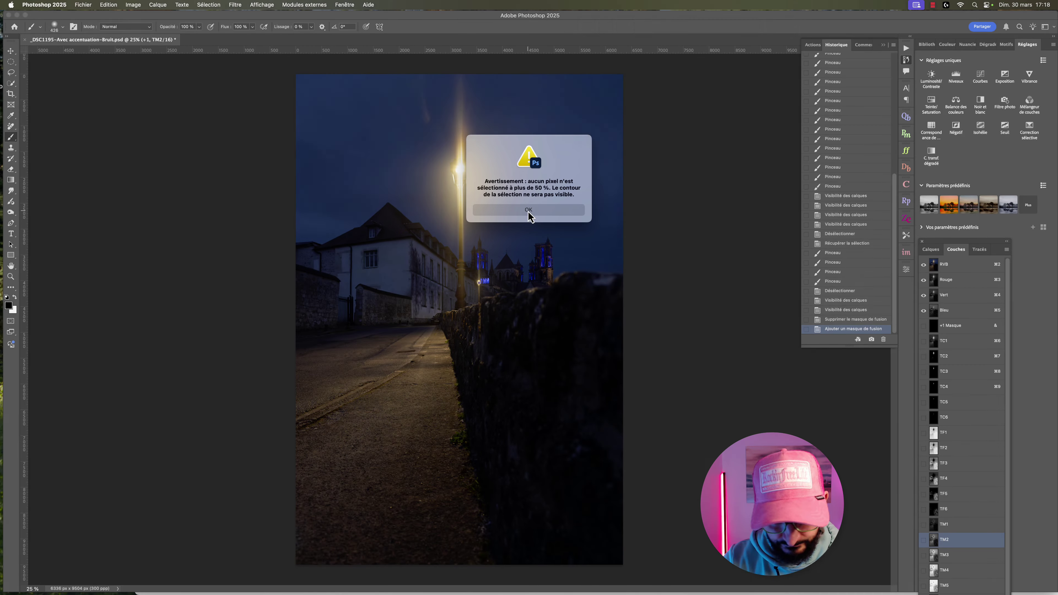
click(528, 210)
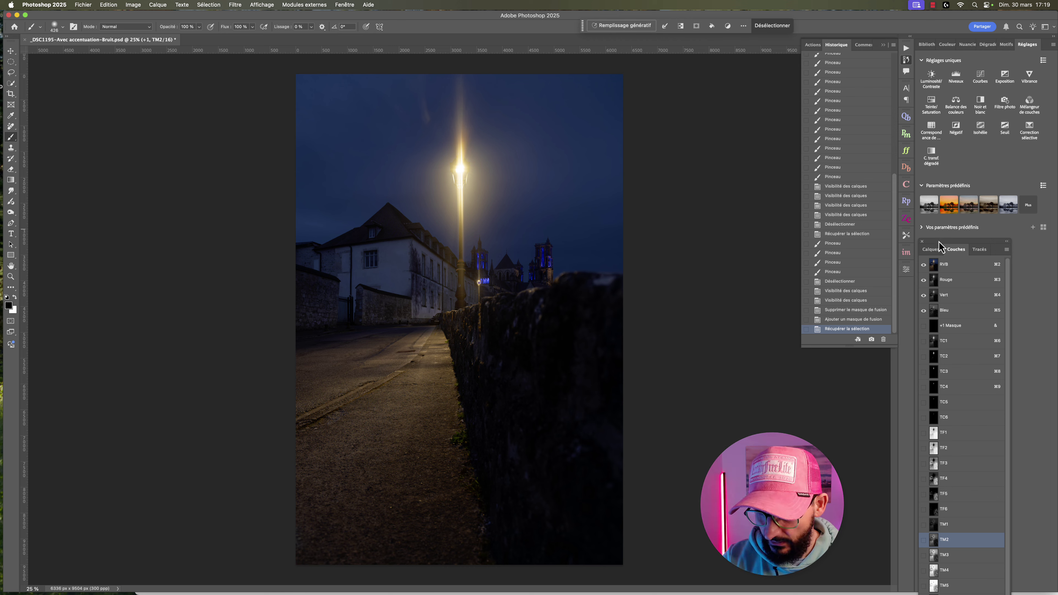
click(933, 250)
click(974, 306)
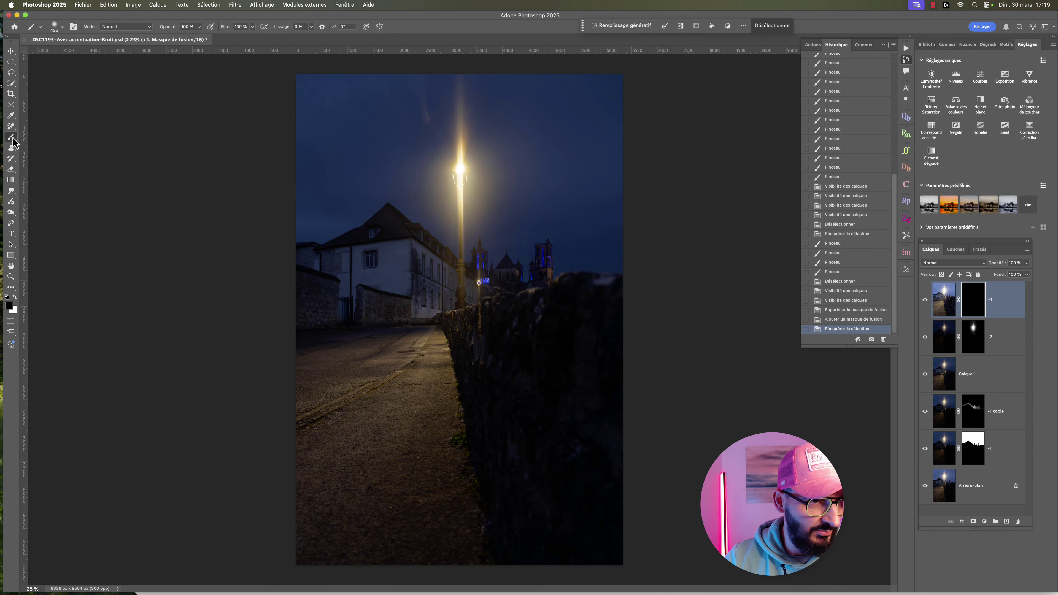
- Paint white on the +1 mask around the house and the far end of the street, using a soft brush of about 2200 px at 50 % opacity
click(63, 28)
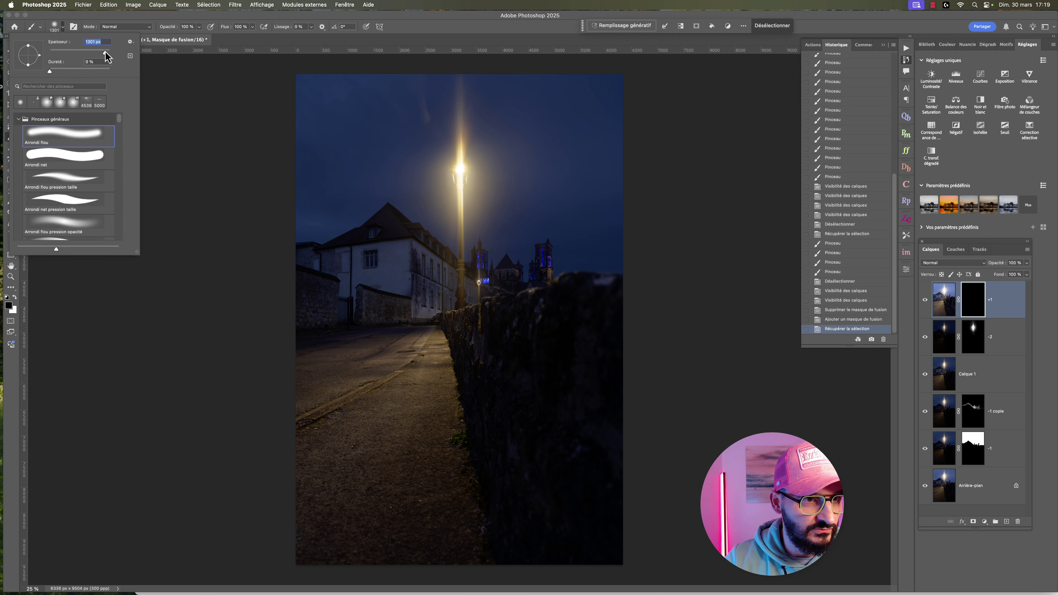
click(200, 28)
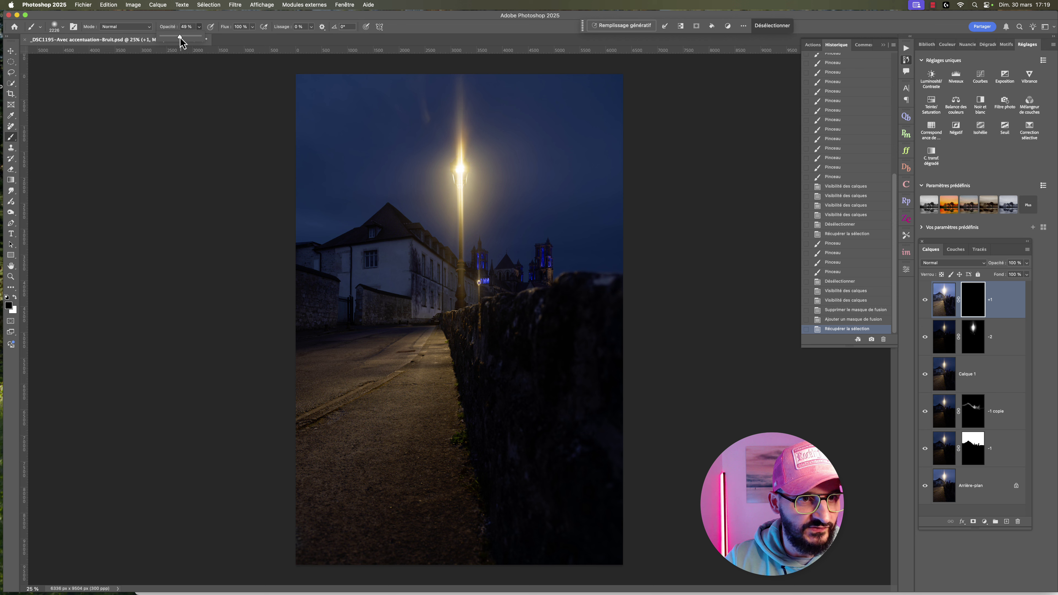
key(x)
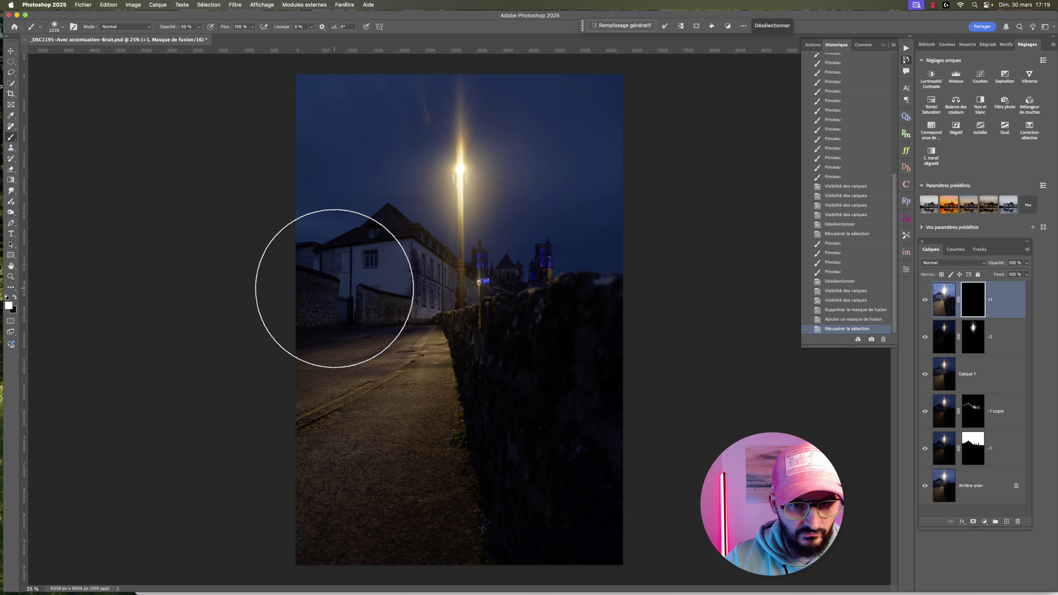
click(456, 328)
click(430, 308)
click(421, 295)
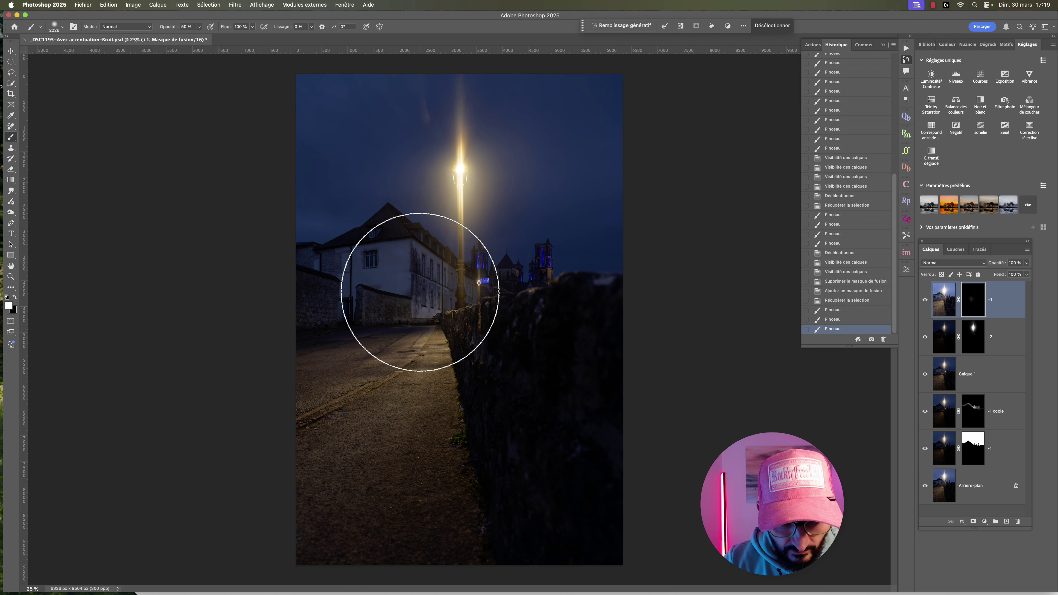
click(431, 315)
- Brush white on the +1 mask along the road, the pavement and the foot of the stone wall
drag(423, 465, 421, 479)
drag(440, 381, 313, 463)
drag(401, 396, 310, 418)
drag(461, 359, 479, 513)
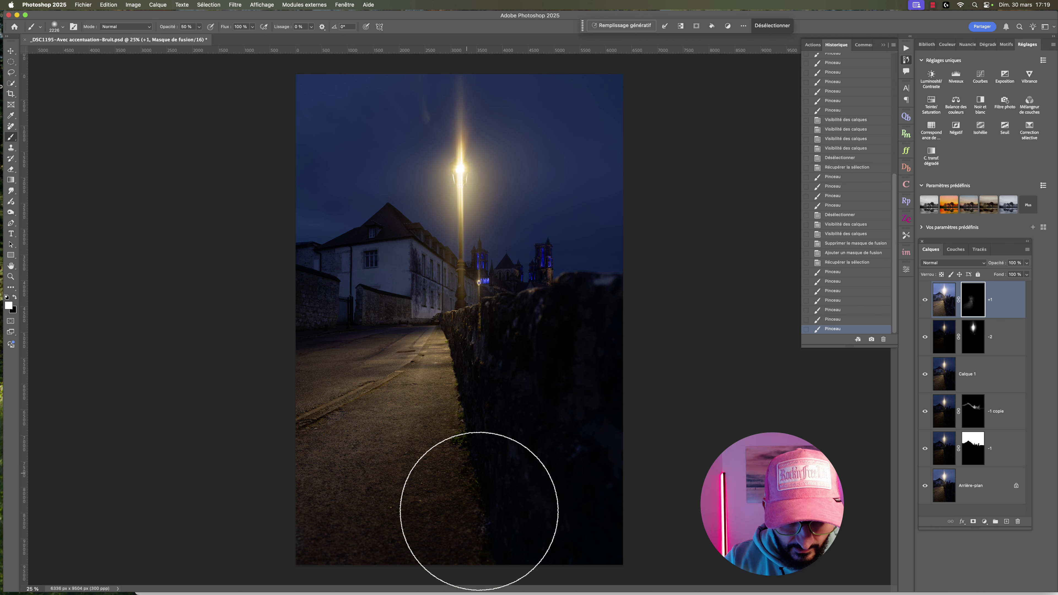
- Brush white on the +1 mask along the top of the stone wall and around the cathedral towers at 50 % opacity
click(480, 325)
click(518, 328)
click(593, 321)
click(502, 281)
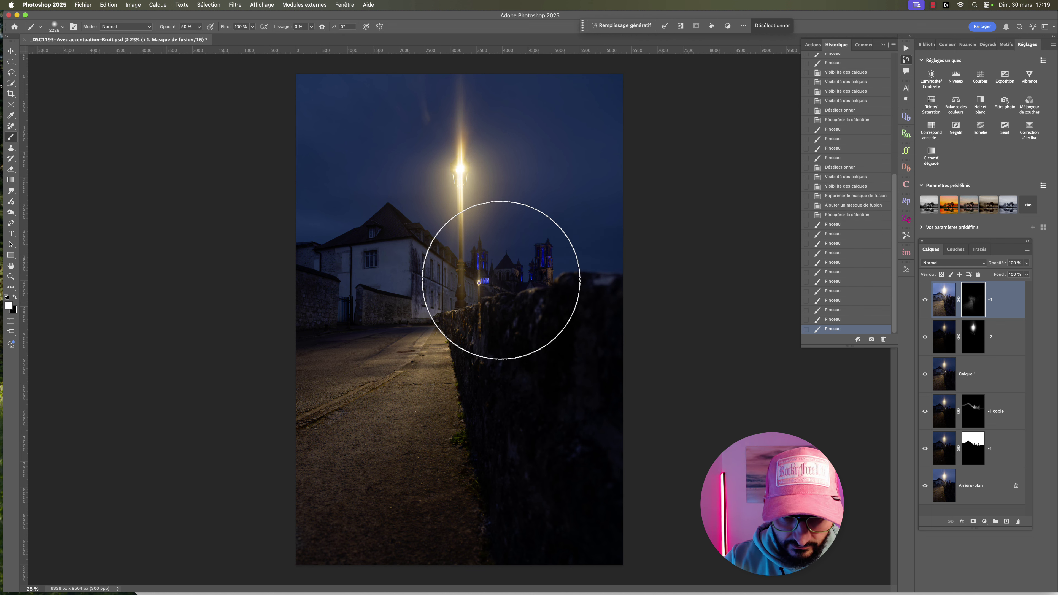
click(504, 275)
click(531, 275)
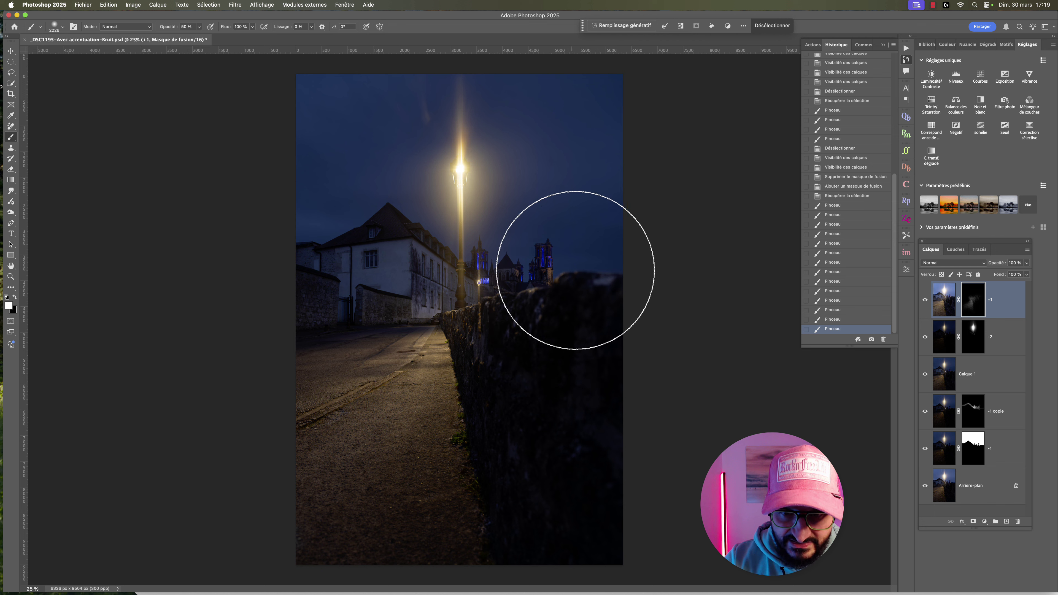
click(501, 288)
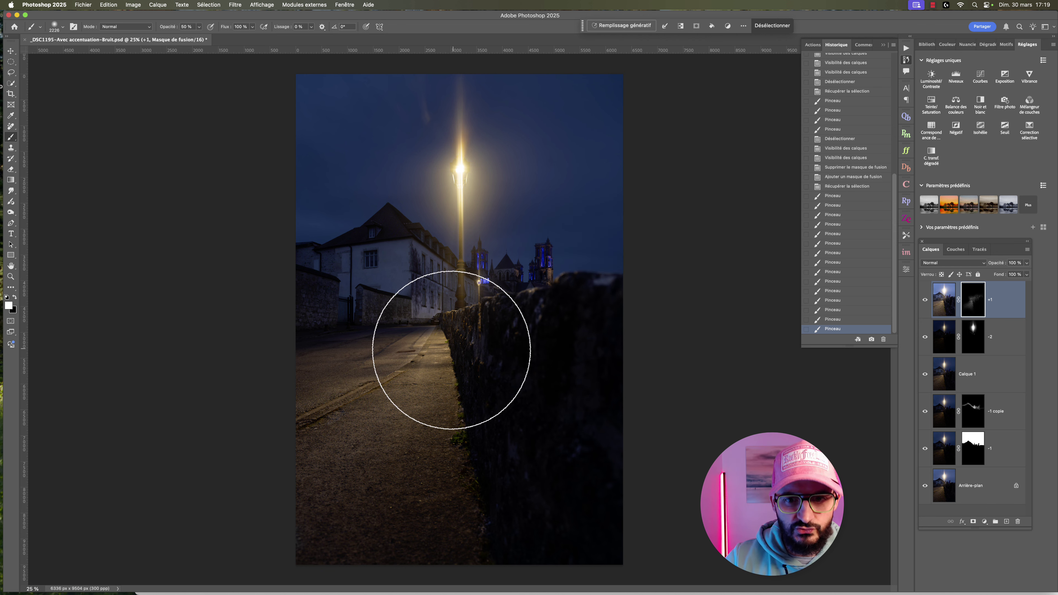
- Brush more white on the +1 mask over the house, the road and the lower pavement beside the wall
click(398, 284)
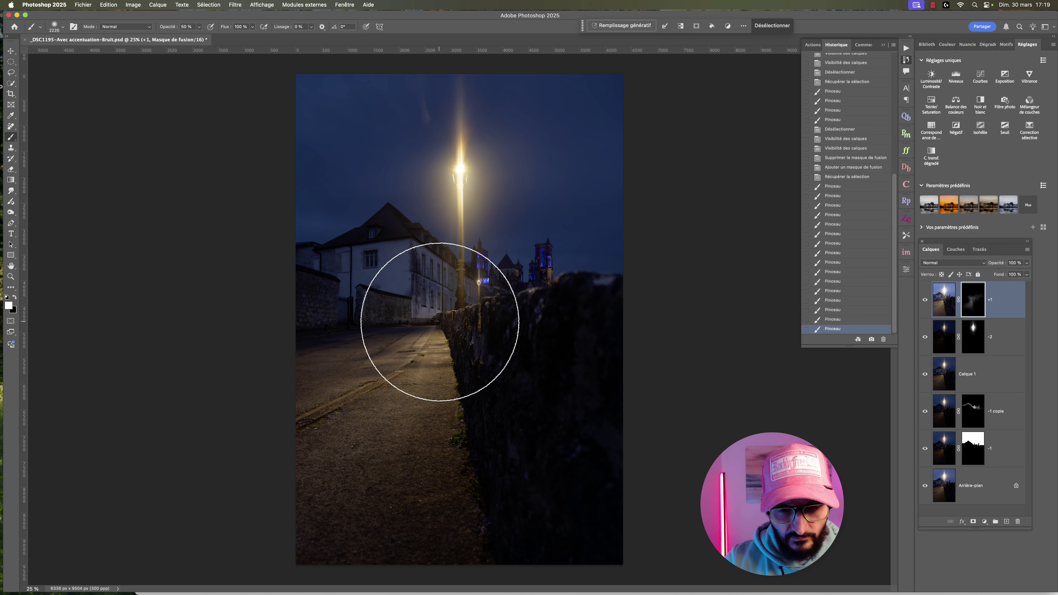
click(432, 311)
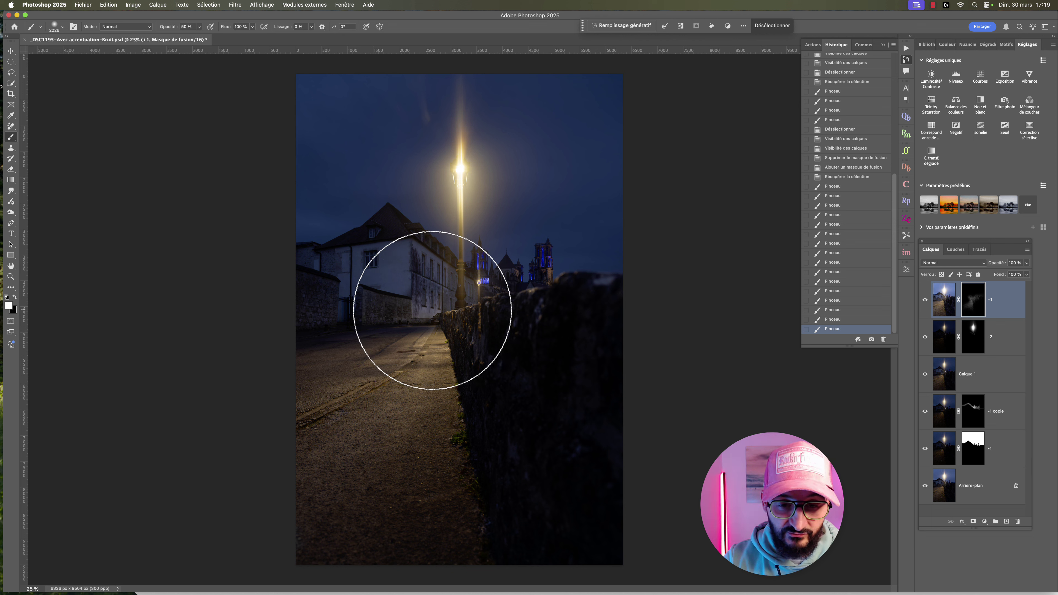
click(476, 325)
click(348, 435)
click(281, 403)
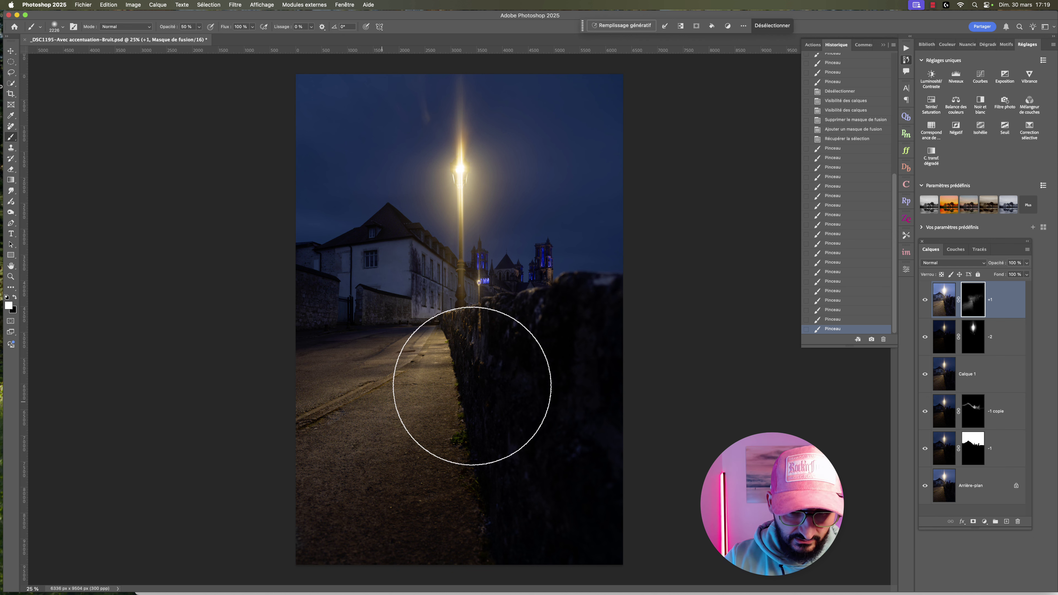
click(481, 516)
click(488, 541)
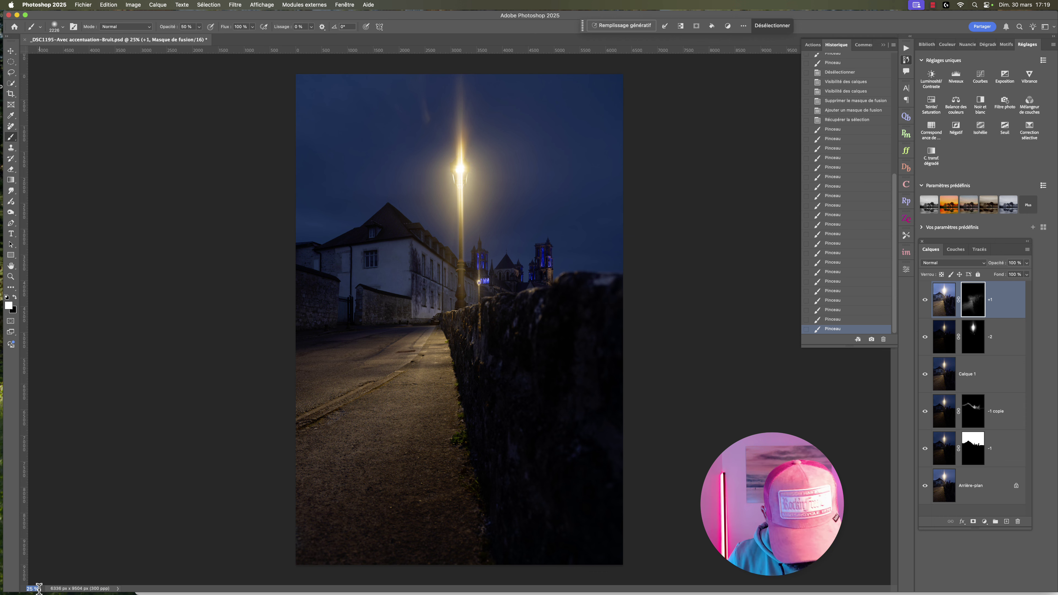
- Touch up the +1 mask along the house's dormers at 200 % zoom with a soft 28 px white brush
text(200)
key(Return)
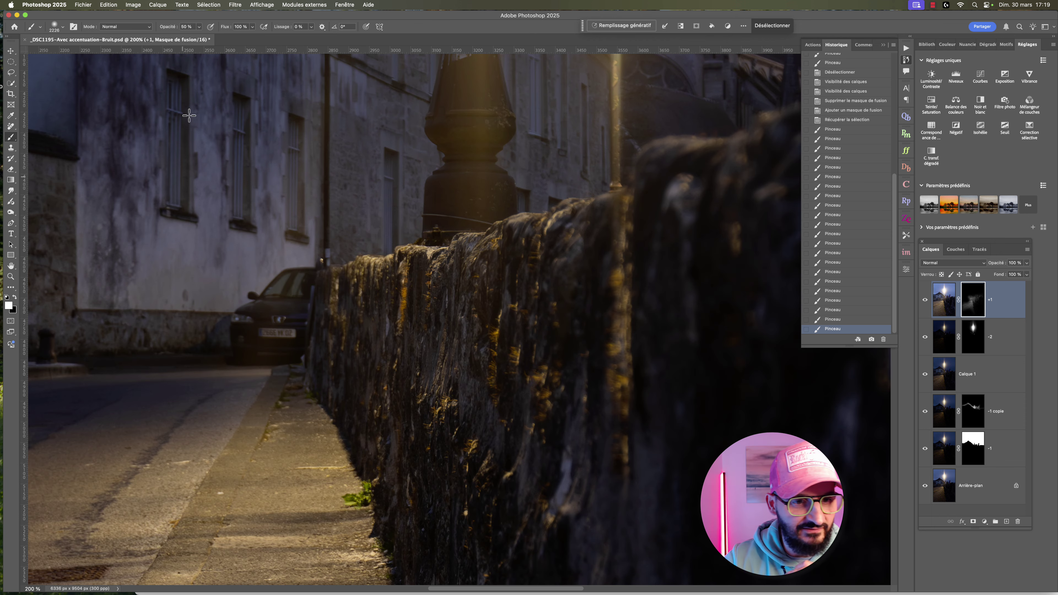
scroll(200, 129, up, 10)
scroll(200, 128, up, 10)
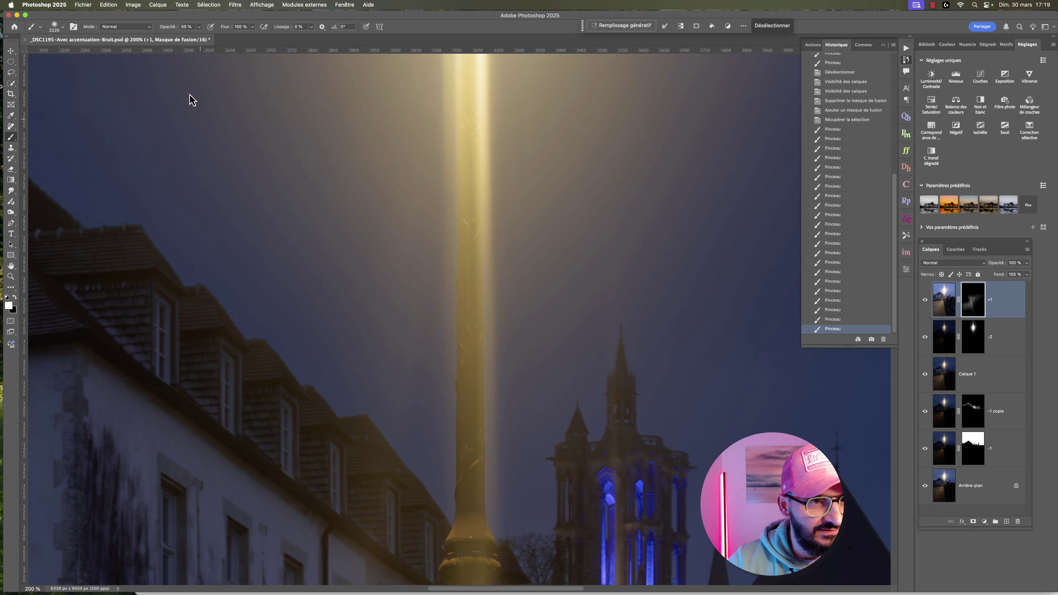
click(63, 27)
drag(59, 51, 57, 52)
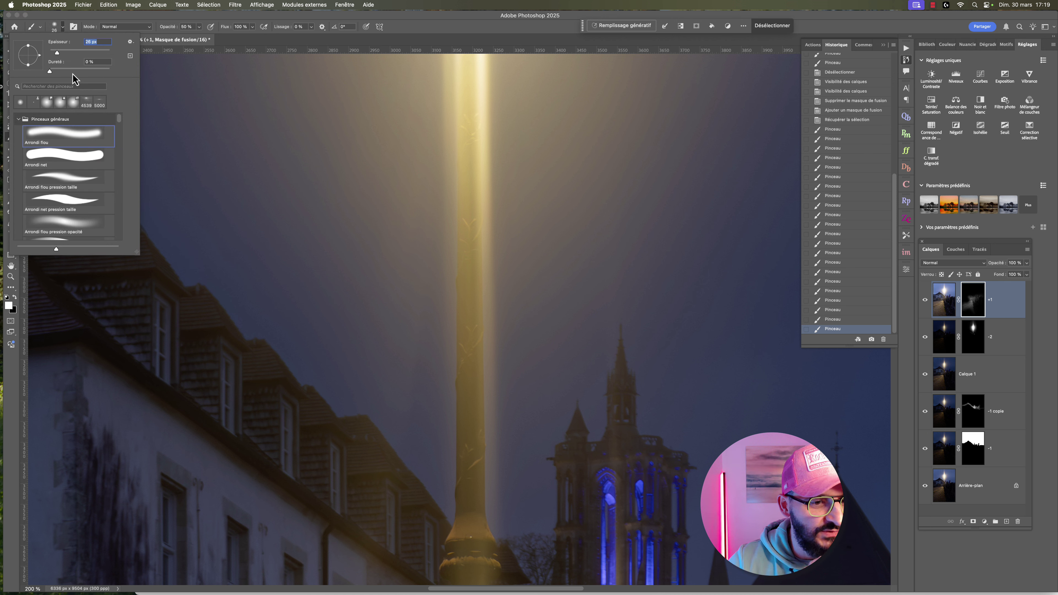
mouse_move(157, 305)
mouse_down()
mouse_move(167, 373)
mouse_move(162, 360)
mouse_move(226, 419)
mouse_up()
mouse_move(233, 366)
mouse_down()
mouse_move(234, 432)
mouse_move(228, 405)
mouse_move(288, 444)
mouse_move(296, 468)
mouse_up()
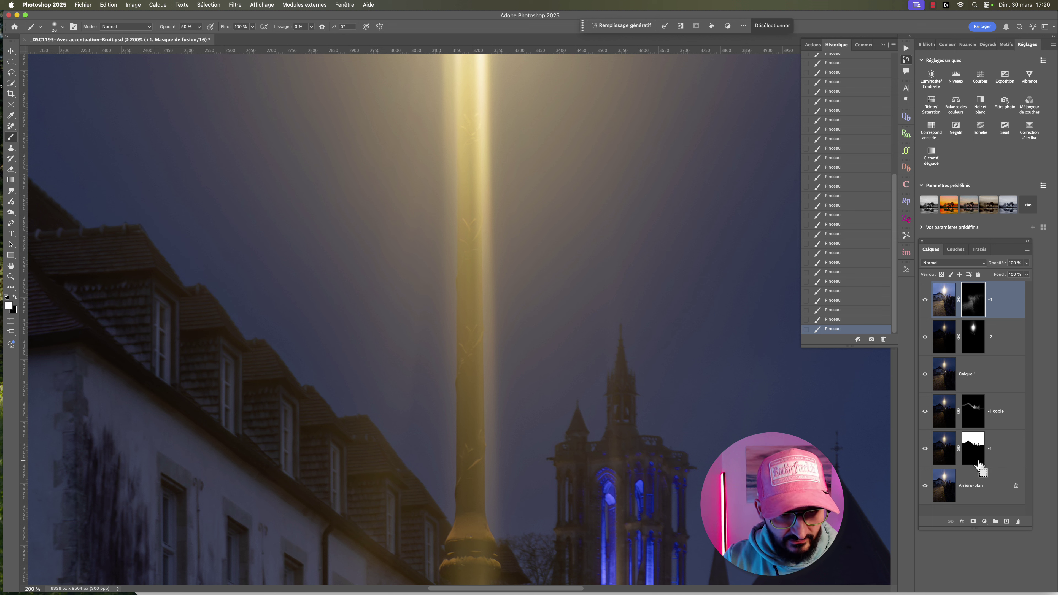
- Deselect the active selection and place a duplicate of the -1 layer at the top of the stack
key(super+d)
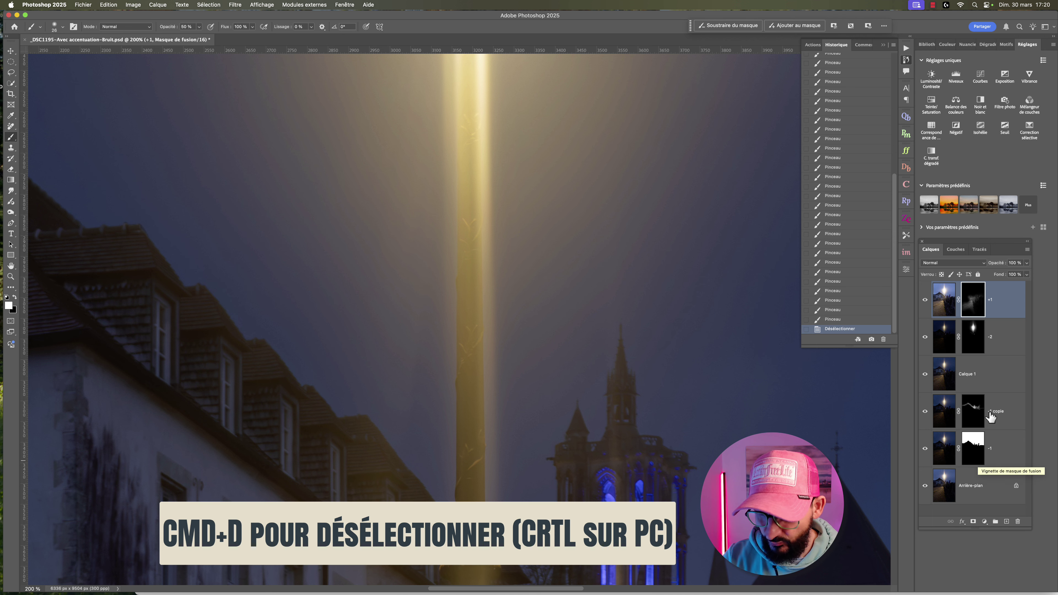
click(1004, 448)
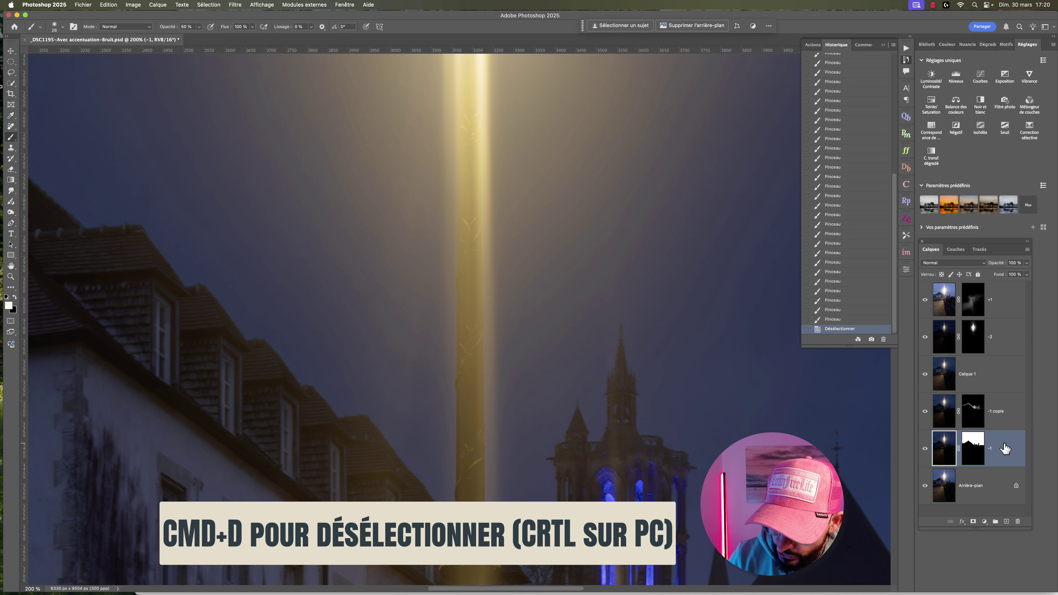
key(super+j)
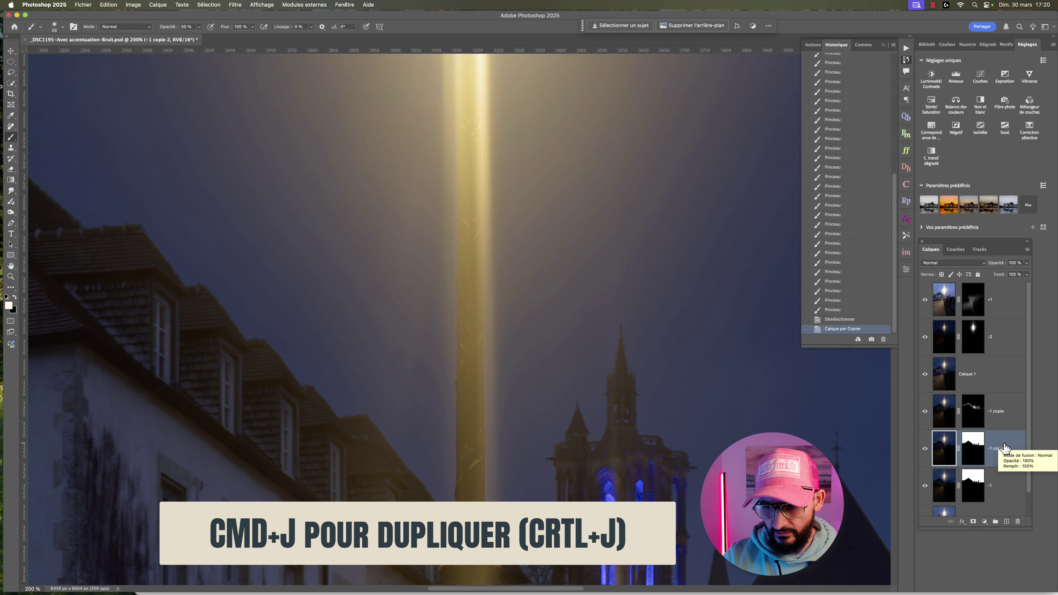
drag(939, 447, 962, 287)
- Replace the layer mask of the duplicated -1 layer with an all-black mask
right_click(972, 299)
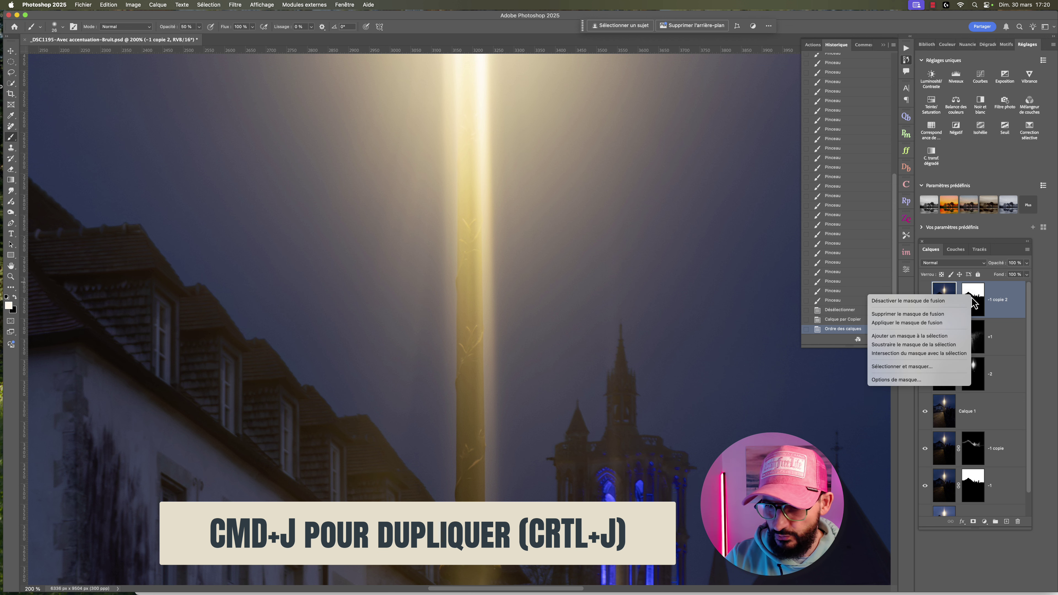
click(939, 314)
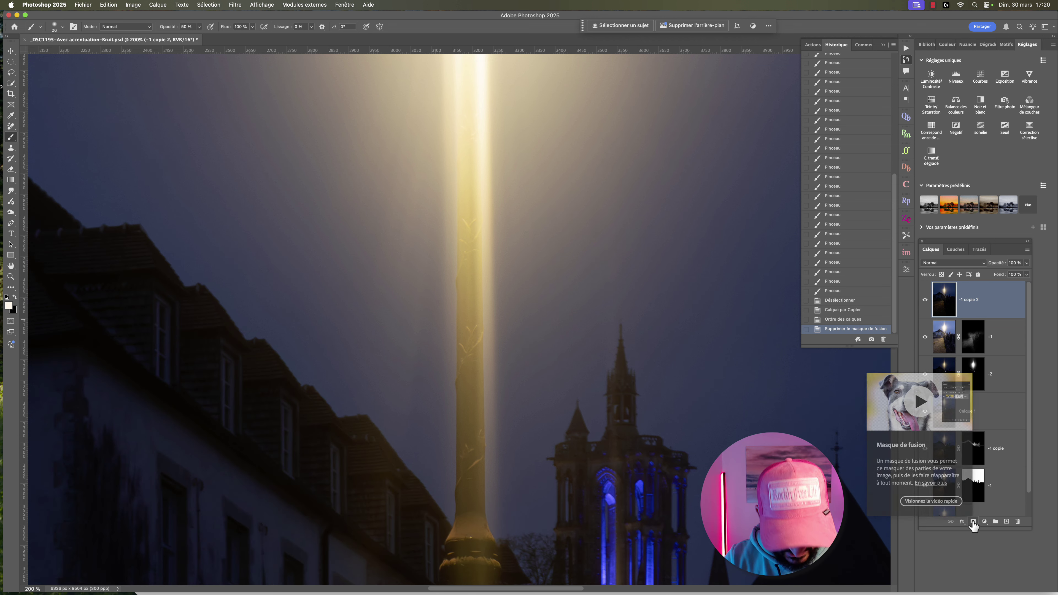
alt+click(973, 521)
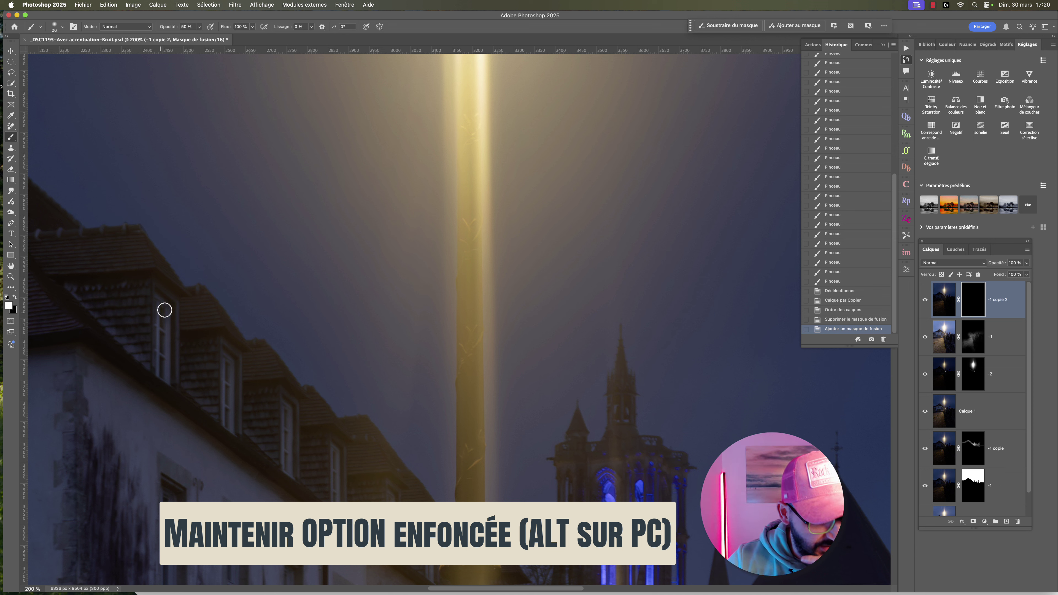
- Paint white on the duplicate's black mask along the dormer roofs with the 28 px brush at 50 % opacity
mouse_move(176, 295)
mouse_down()
mouse_move(177, 308)
mouse_move(183, 301)
mouse_up()
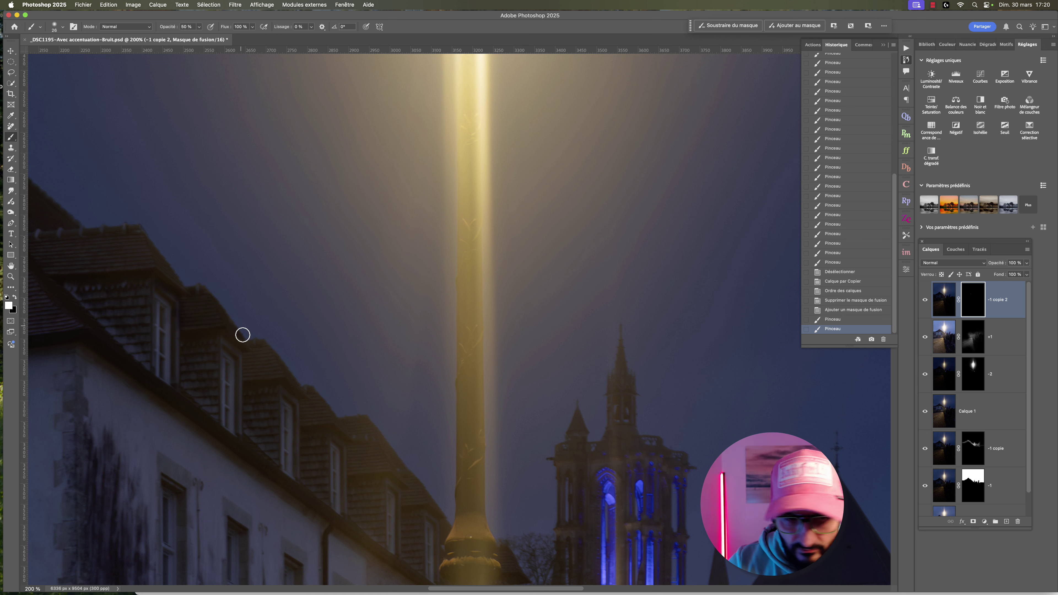
drag(222, 328, 255, 342)
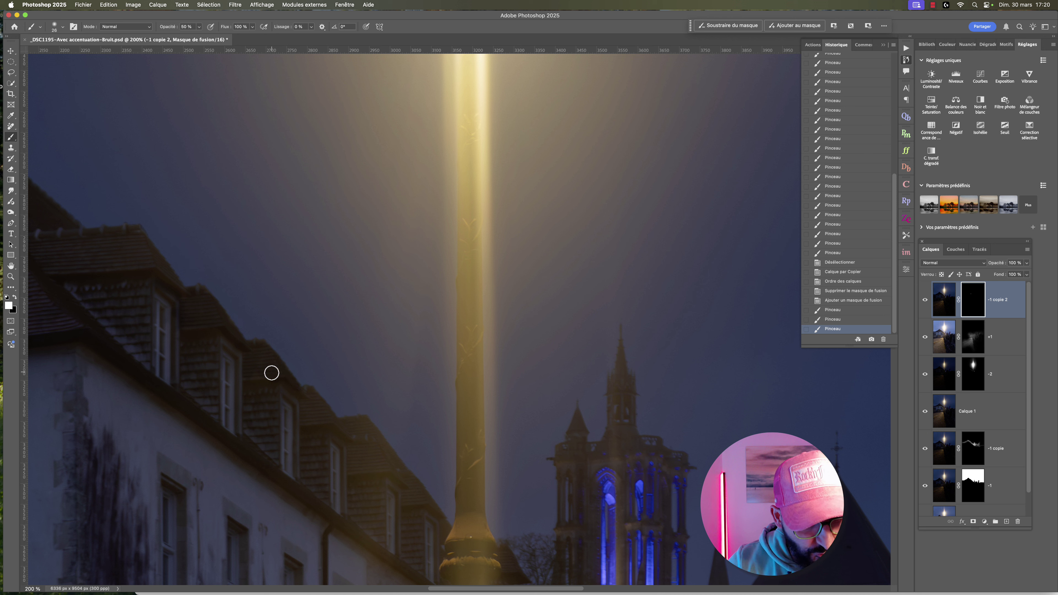
drag(271, 373, 226, 336)
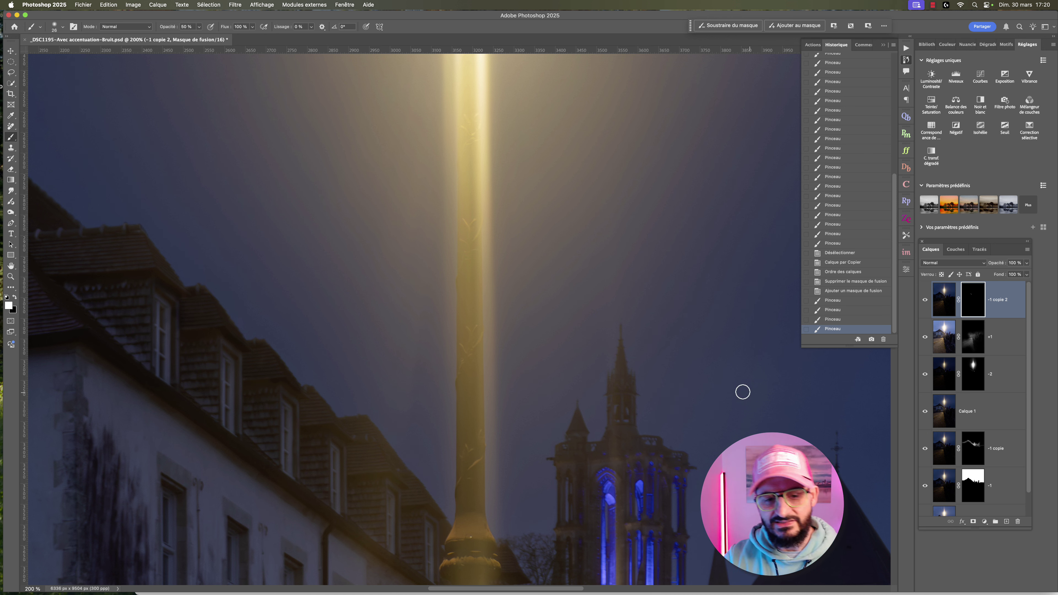
- Delete the -1 copie 2 layer and make the +1 layer's mask active
click(1007, 296)
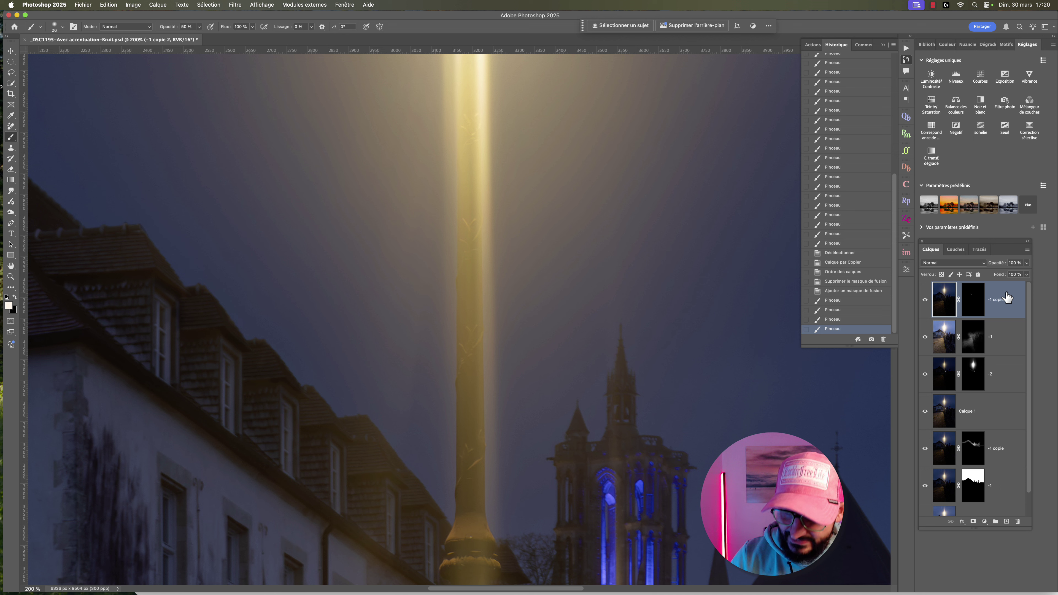
key(BackSpace)
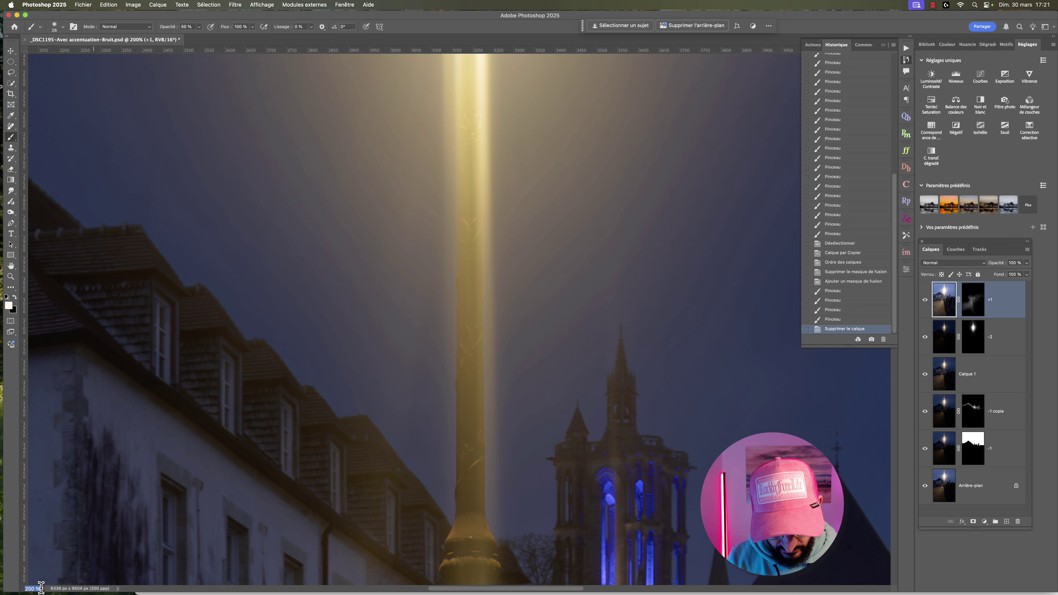
key(Return)
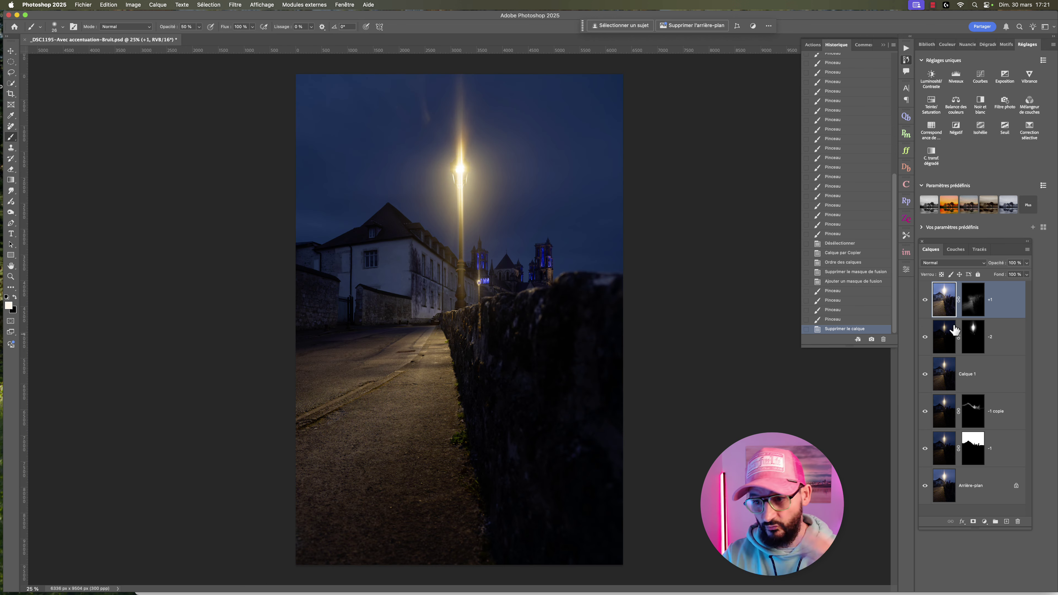
click(974, 297)
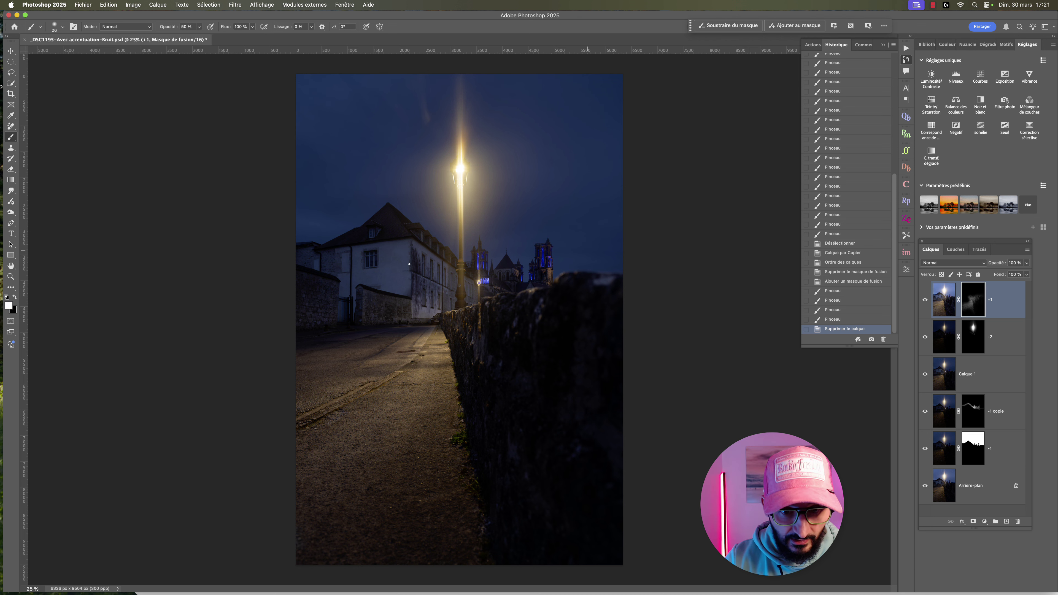
- Toggle the +1 layer's visibility several times to compare the image with and without it, leaving it shown
click(925, 300)
click(925, 299)
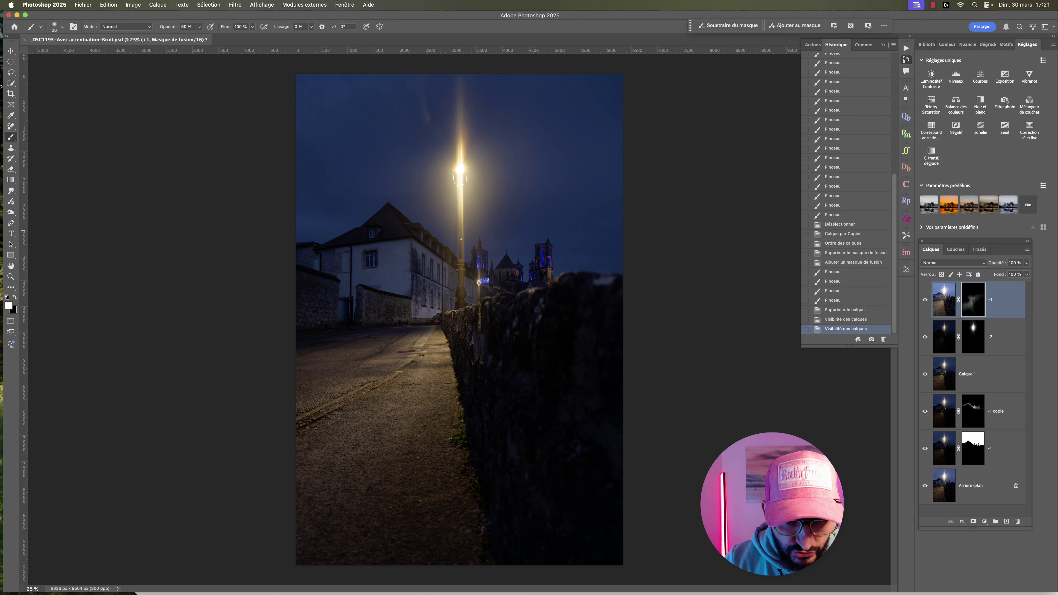
click(925, 302)
click(924, 302)
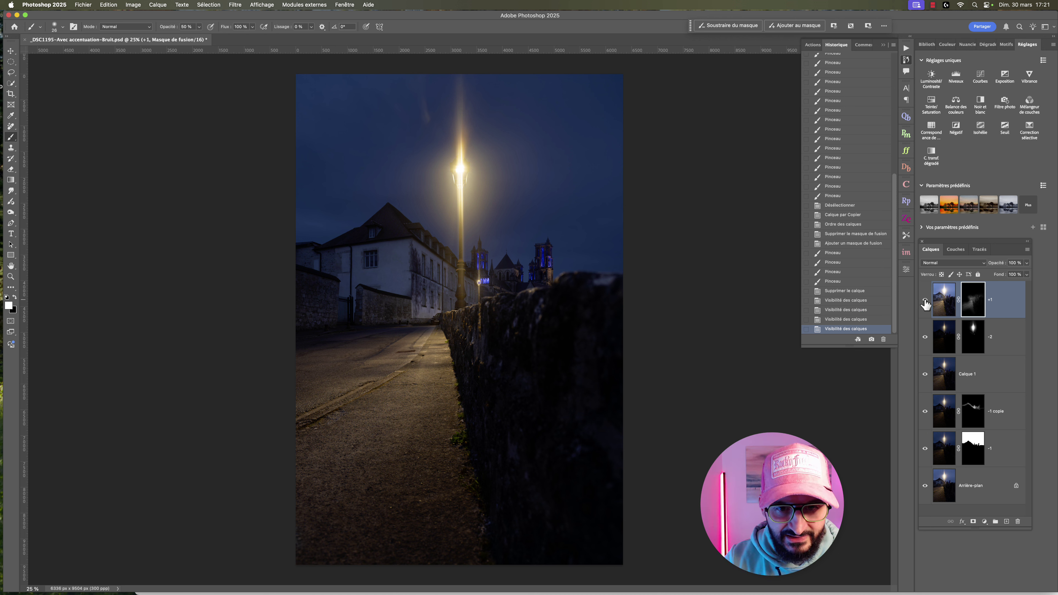
click(924, 302)
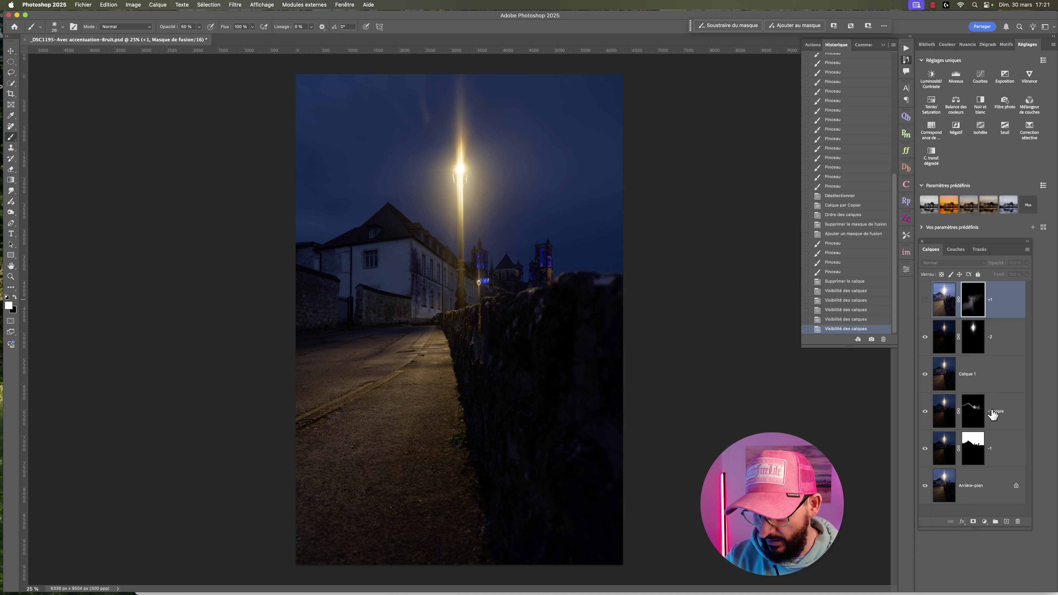
click(925, 300)
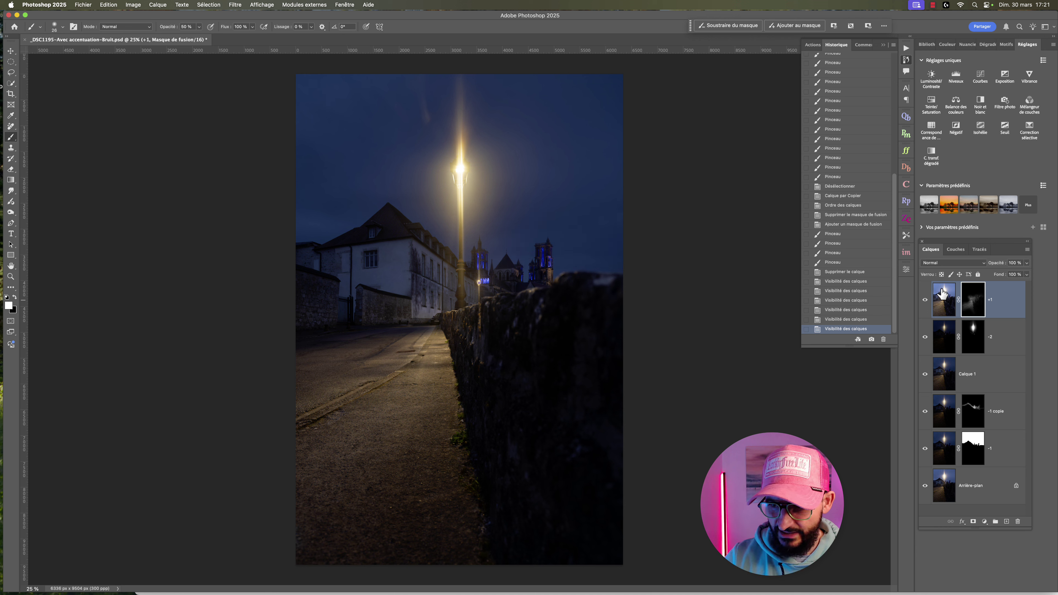
- Load the TC2 luminosity channel as a selection and return to the layer list
click(956, 250)
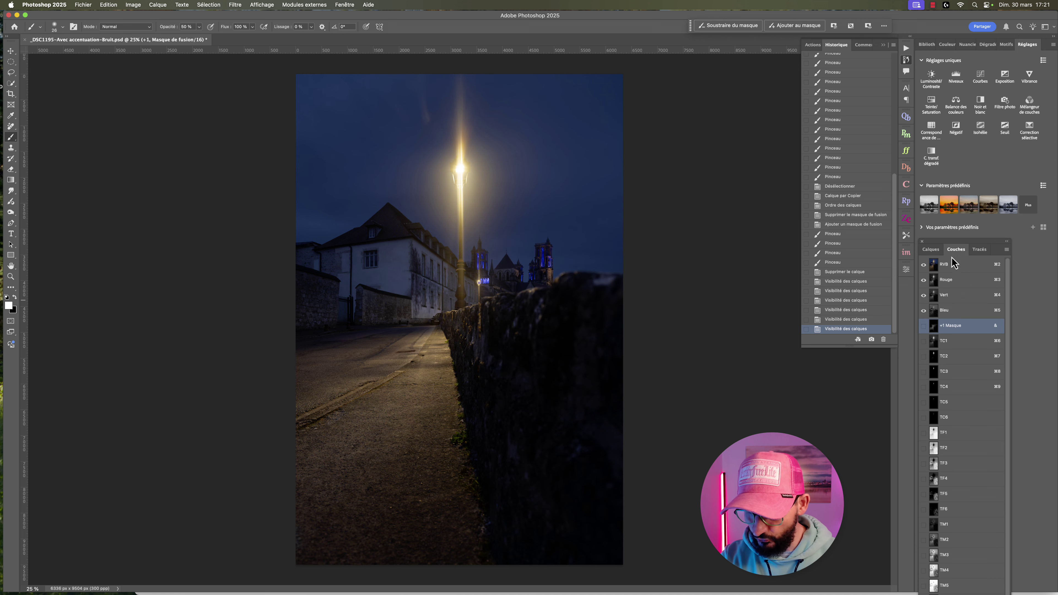
super+click(933, 356)
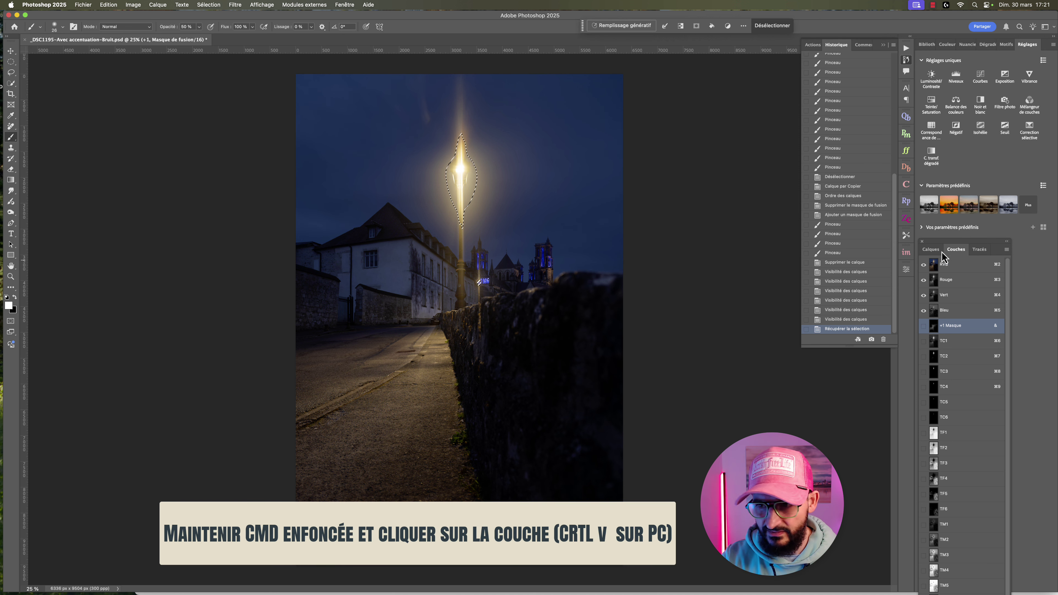
click(929, 250)
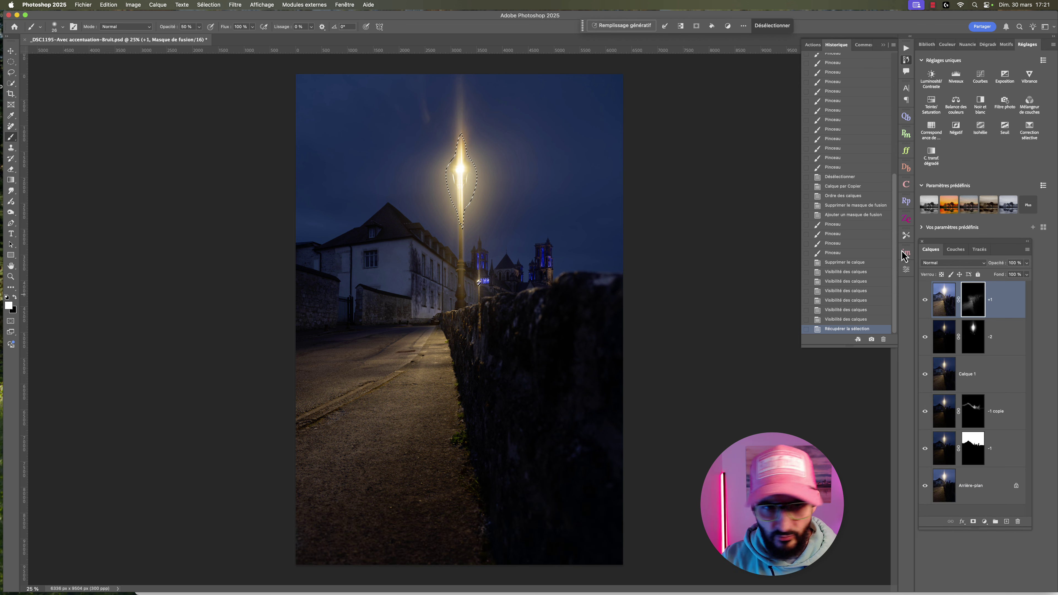
- Paint black on the +1 mask over the lamp post within the selection, using a resized soft brush at 50 % opacity
key(x)
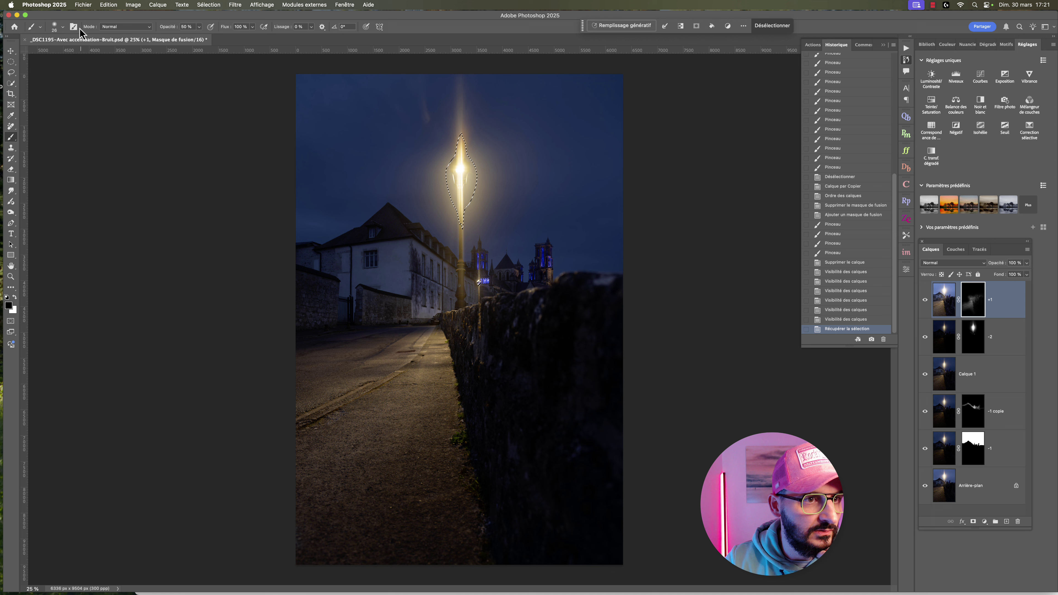
click(63, 27)
click(99, 51)
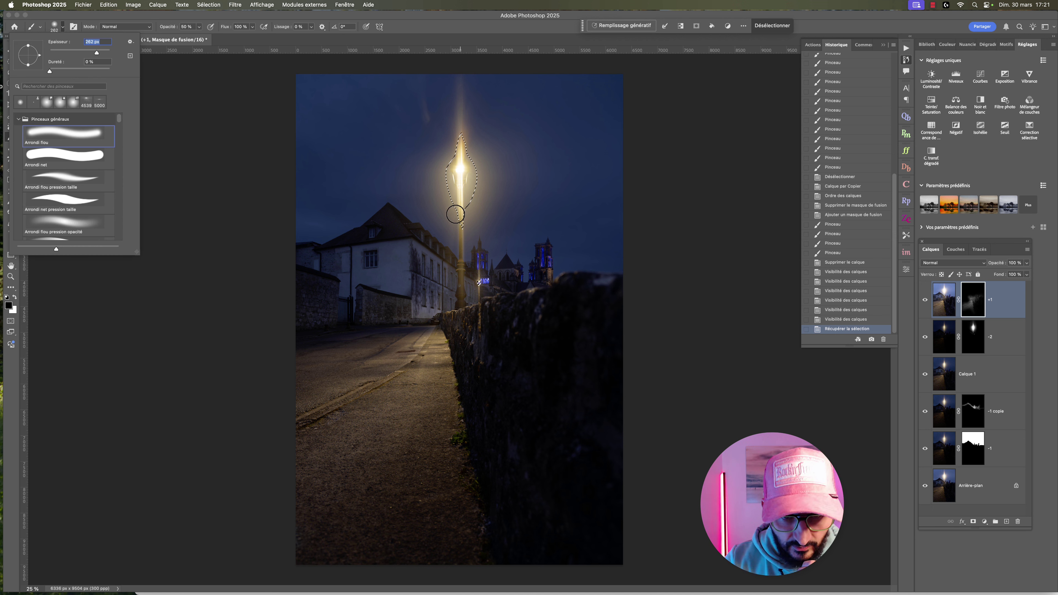
click(106, 52)
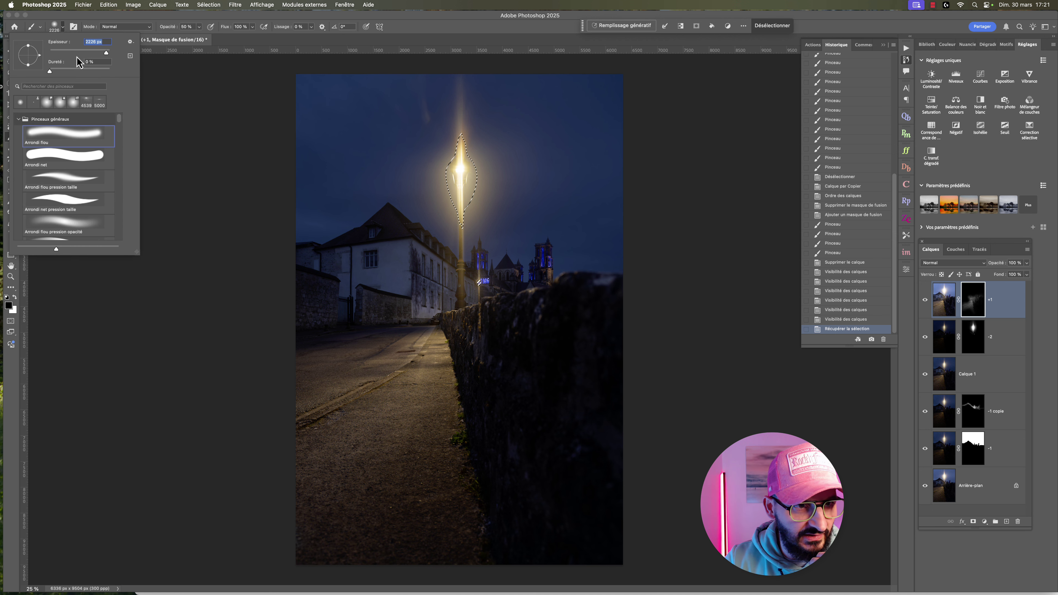
click(104, 52)
mouse_move(457, 212)
mouse_down()
mouse_move(460, 314)
mouse_move(449, 206)
mouse_move(461, 284)
mouse_move(460, 135)
mouse_move(466, 241)
mouse_move(463, 278)
mouse_move(455, 241)
mouse_move(451, 274)
mouse_move(464, 265)
mouse_move(459, 152)
mouse_move(460, 265)
mouse_up()
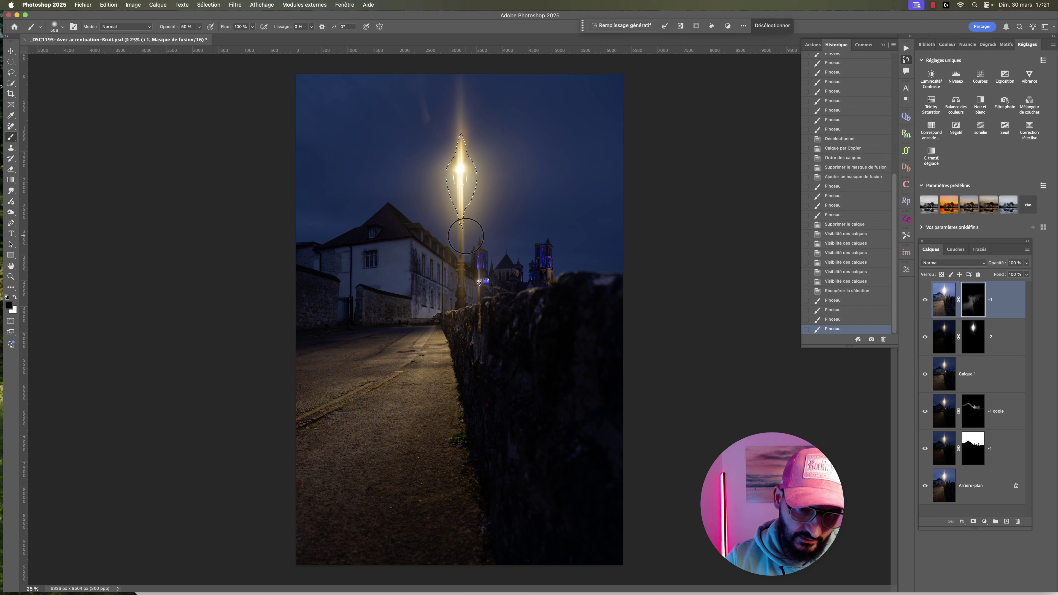
- Paint a final black stroke on the +1 mask around the top of the lamp and deselect
drag(468, 148, 461, 136)
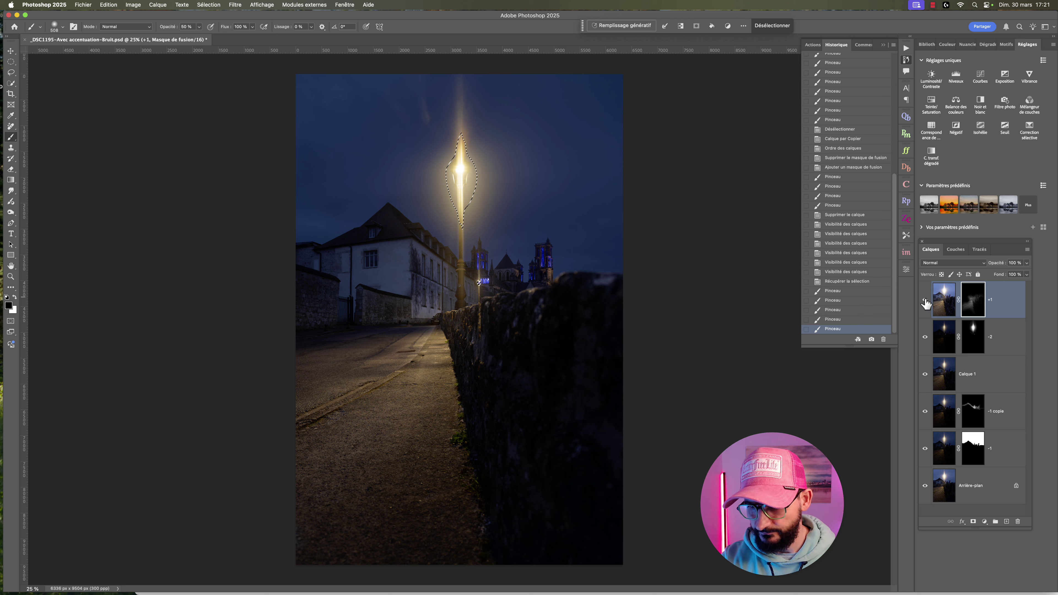
key(super+d)
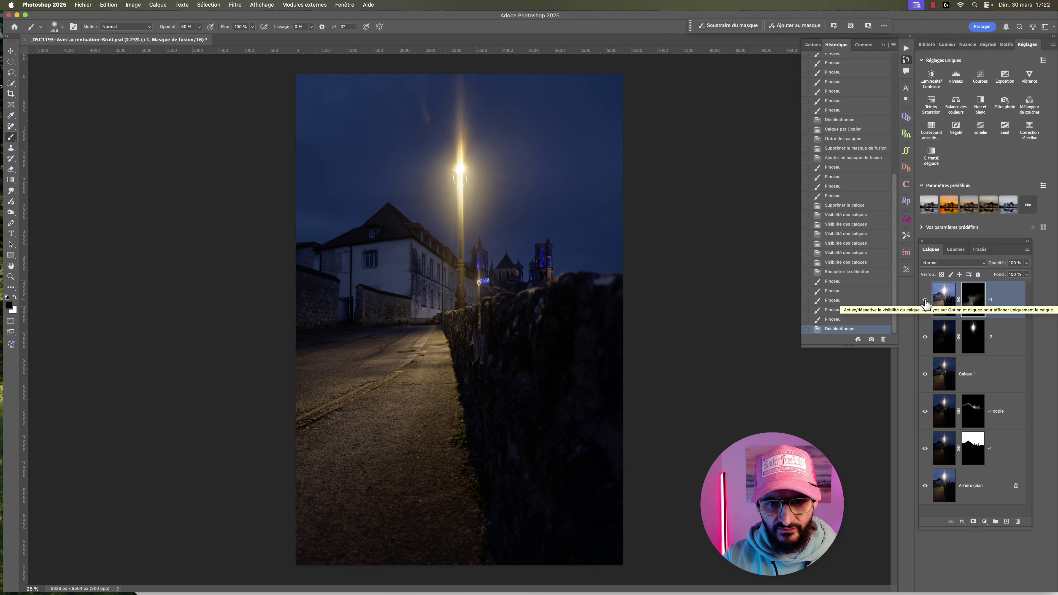
- Toggle the +1 layer's visibility repeatedly to check the lamp post correction, leaving the layer shown
click(925, 300)
click(925, 300)
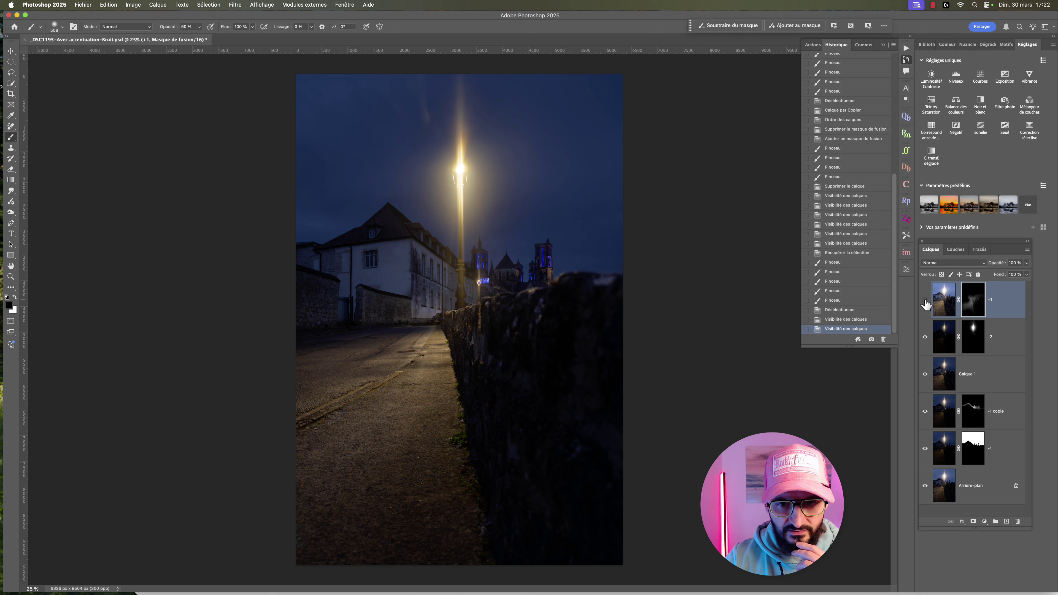
click(925, 300)
click(925, 300)
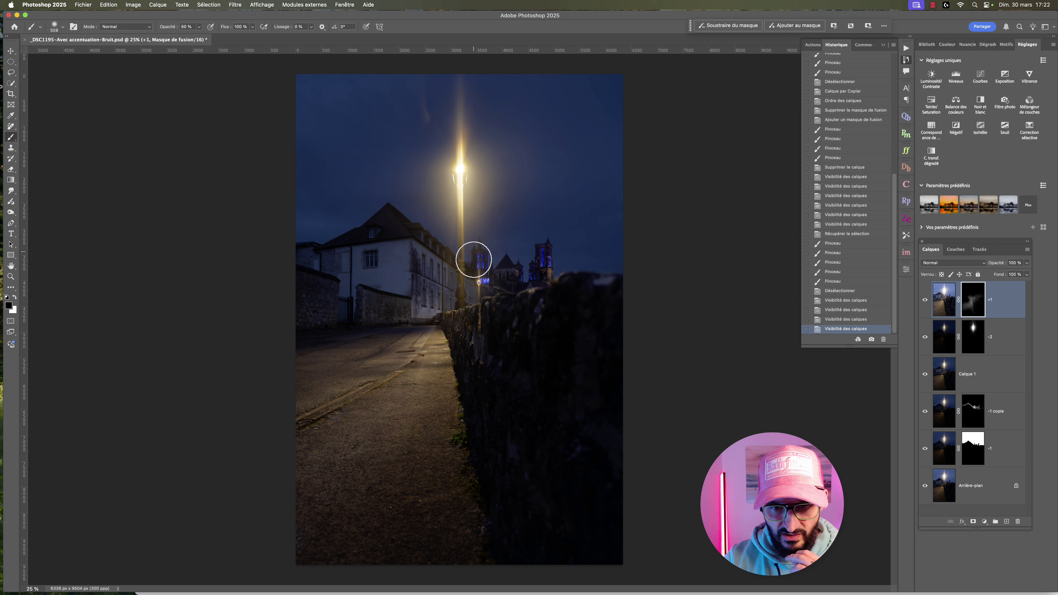
click(925, 304)
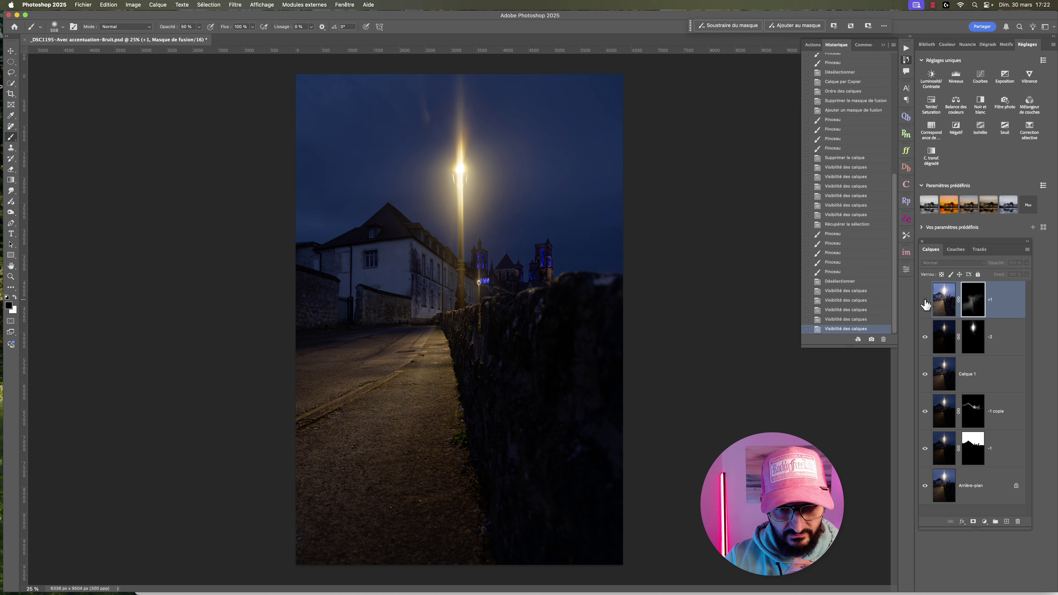
click(925, 305)
click(925, 305)
click(925, 305)
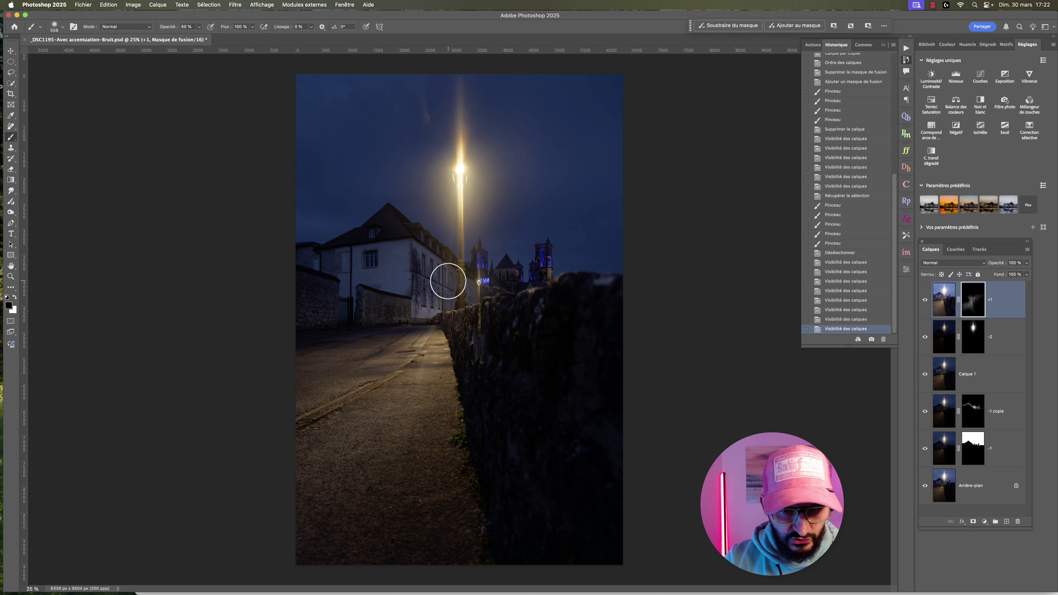
- Make white the foreground colour, load the TM1 midtone channel as a selection and return to the layer list
click(14, 298)
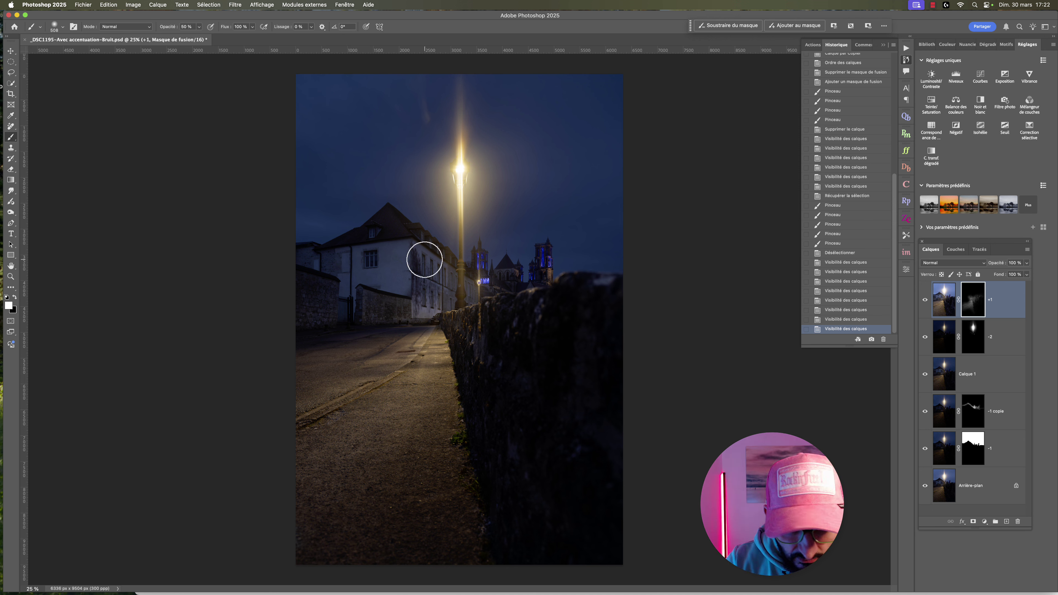
click(955, 249)
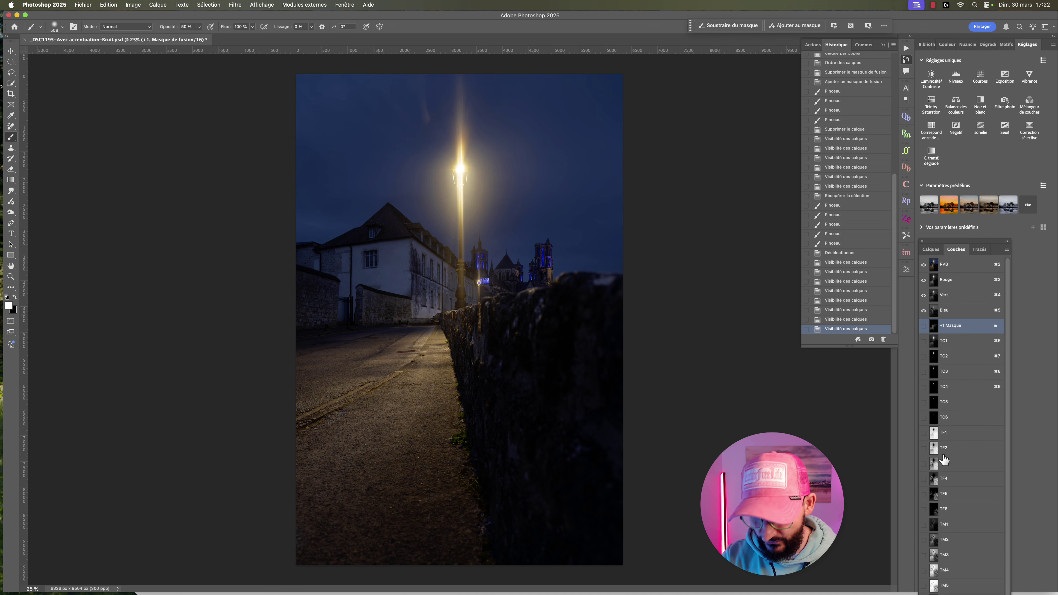
scroll(943, 461, down, 1)
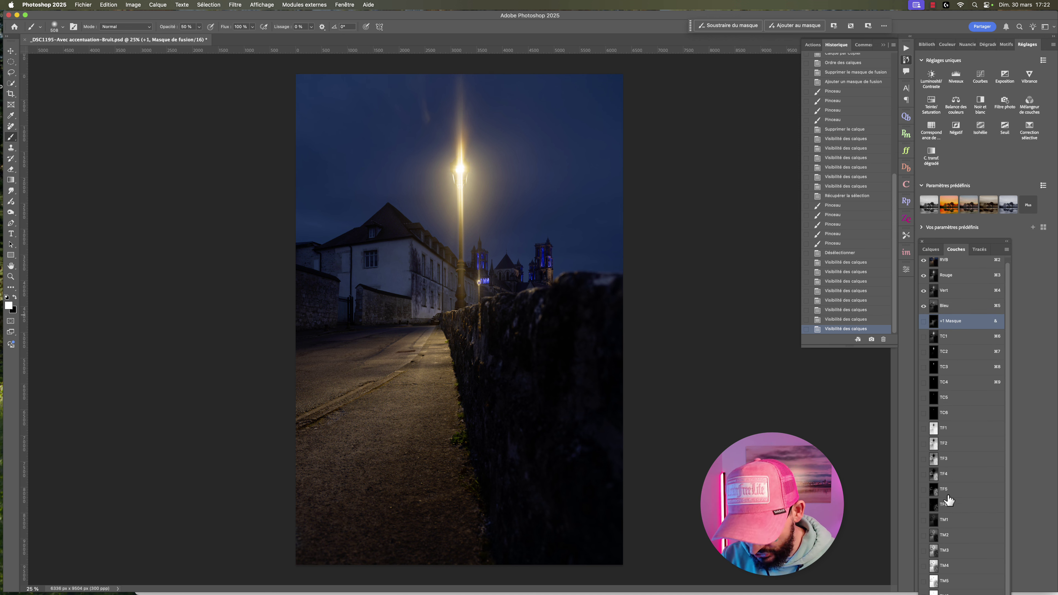
super+click(936, 523)
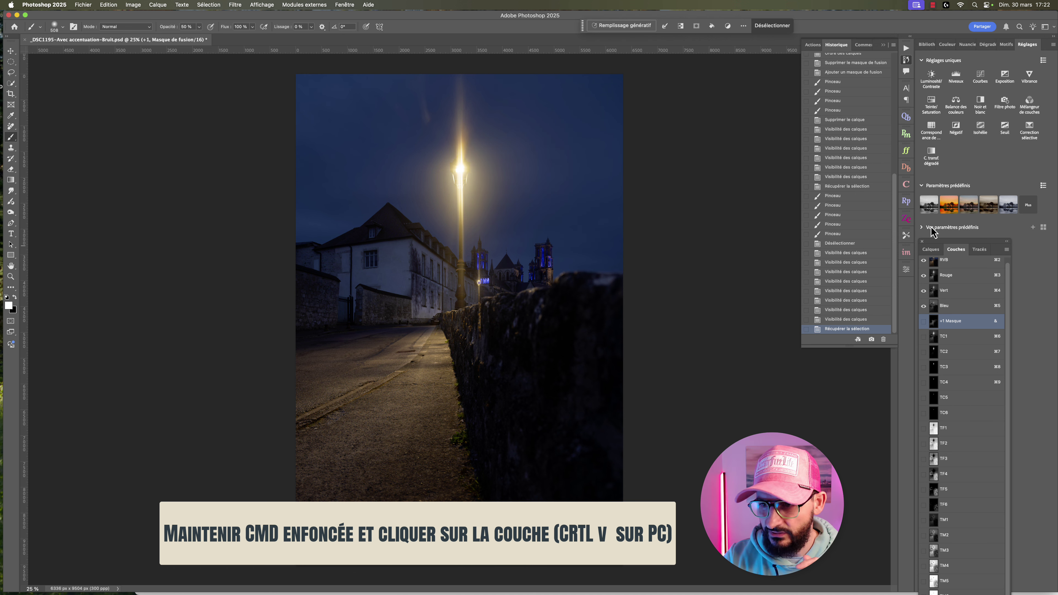
click(930, 249)
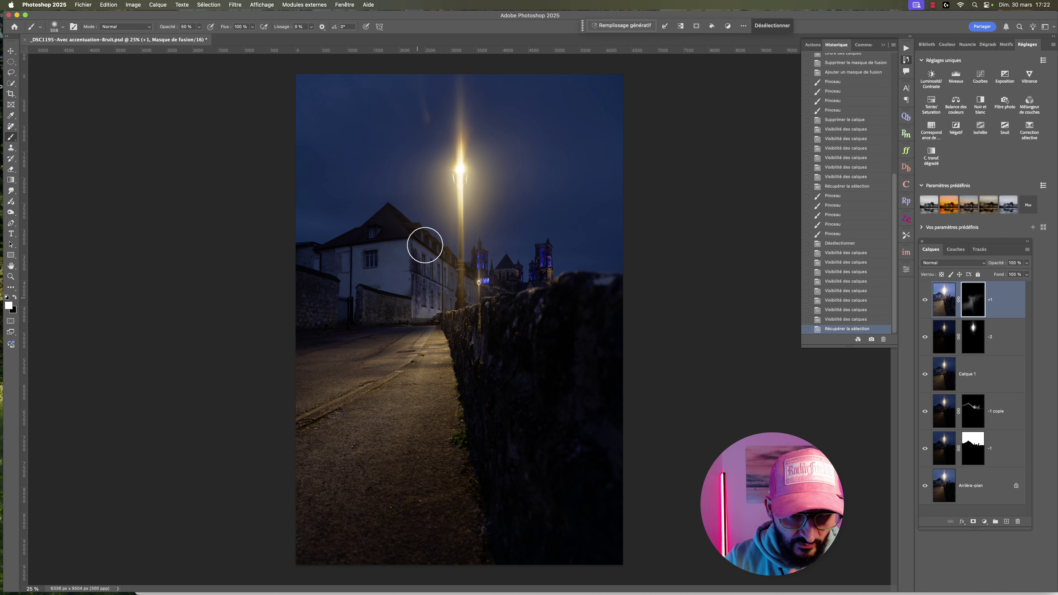
- Paint white at 50 % opacity on the +1 mask over the house, road, path and wall within the TM1 selection
mouse_move(418, 257)
mouse_down()
mouse_move(429, 311)
mouse_move(441, 296)
mouse_move(502, 287)
mouse_move(483, 313)
mouse_move(192, 411)
mouse_up()
mouse_move(297, 373)
mouse_down()
mouse_move(339, 346)
mouse_move(440, 332)
mouse_move(448, 375)
mouse_up()
drag(455, 449, 444, 334)
mouse_move(314, 426)
mouse_down()
mouse_move(448, 344)
mouse_move(478, 357)
mouse_move(475, 333)
mouse_up()
drag(474, 327, 450, 323)
drag(450, 325, 449, 345)
mouse_move(490, 313)
mouse_down()
mouse_move(489, 333)
mouse_move(495, 309)
mouse_up()
drag(495, 309, 479, 333)
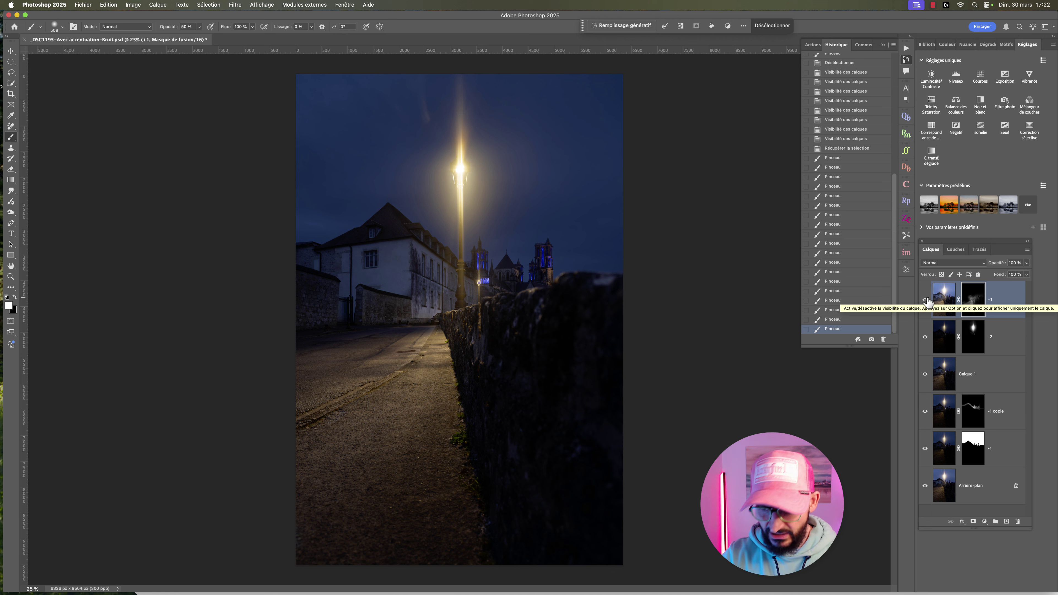
- Alternate between the Arrière-plan layer alone and all layers to compare the original exposure with the blend
alt+click(924, 486)
alt+click(924, 486)
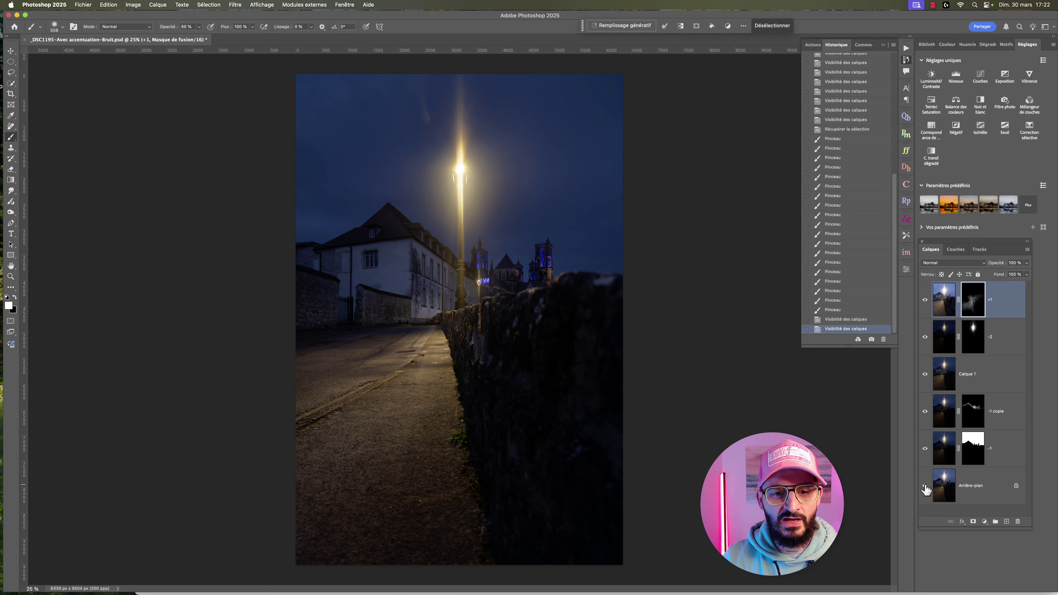
alt+click(925, 486)
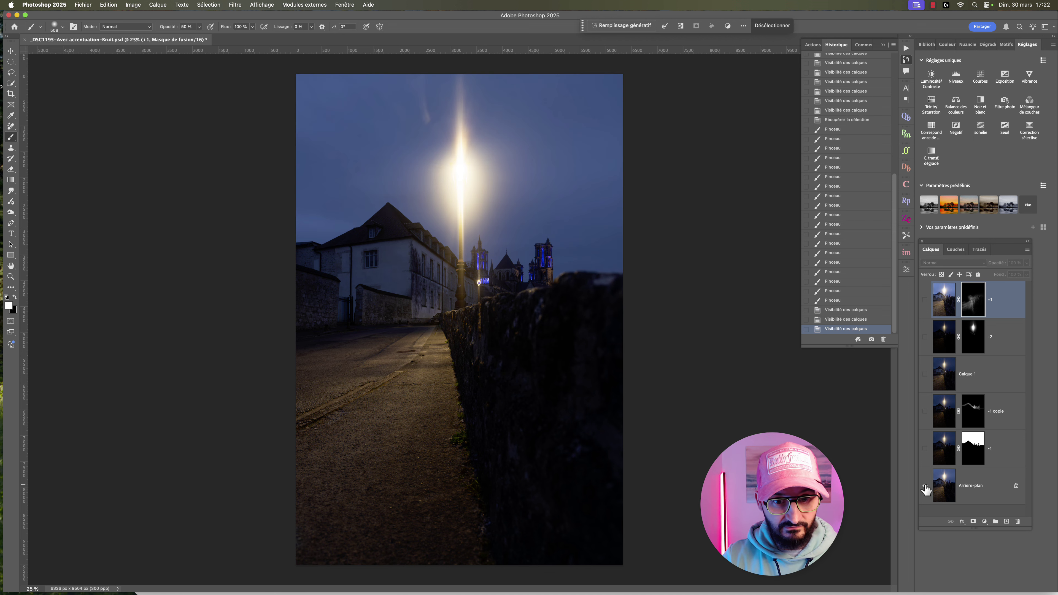
alt+click(925, 486)
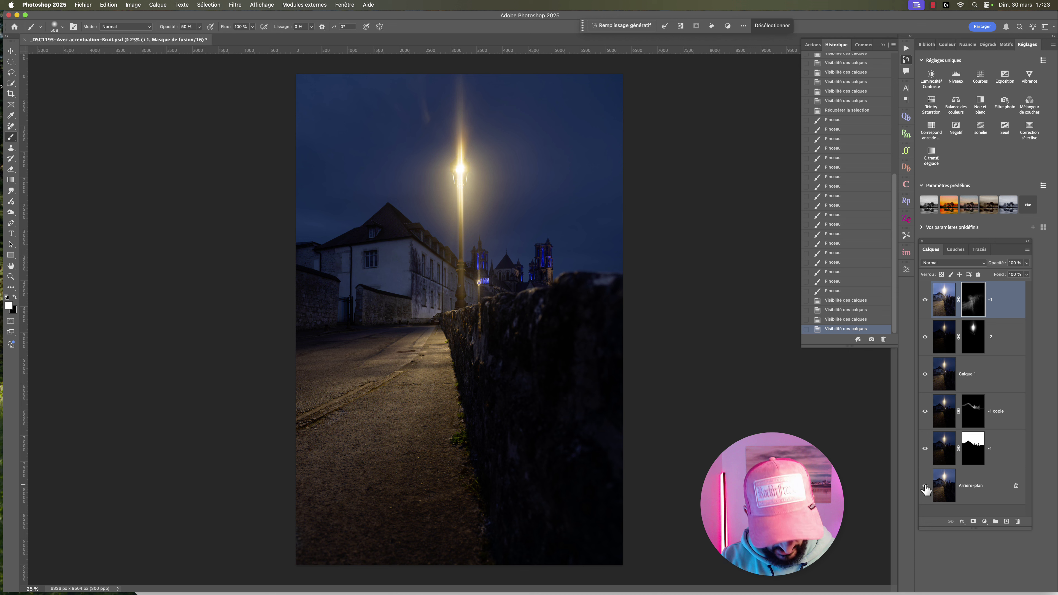
alt+click(924, 486)
alt+click(924, 486)
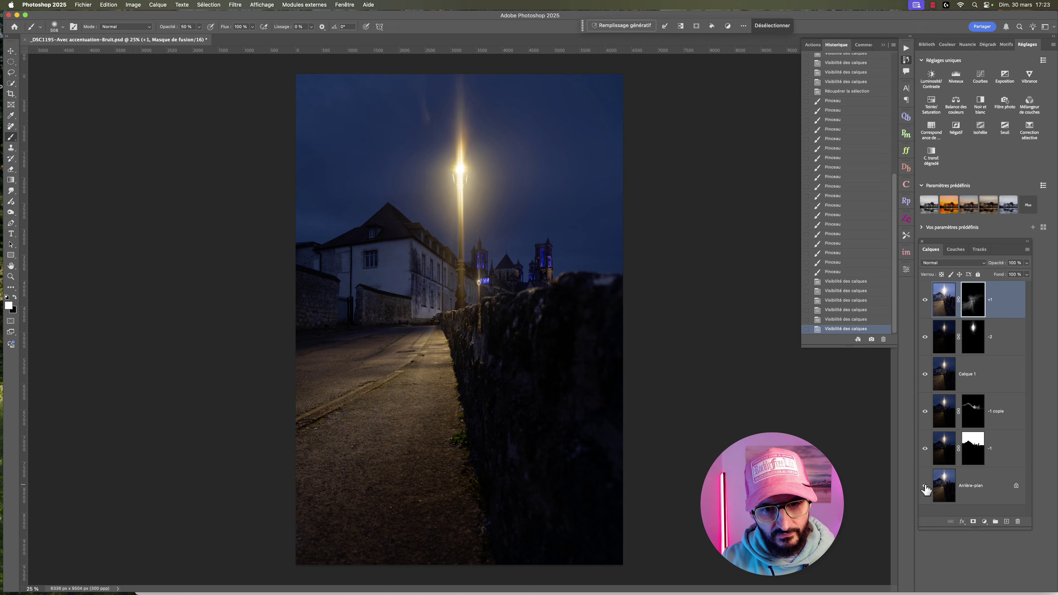
alt+click(924, 486)
alt+click(924, 486)
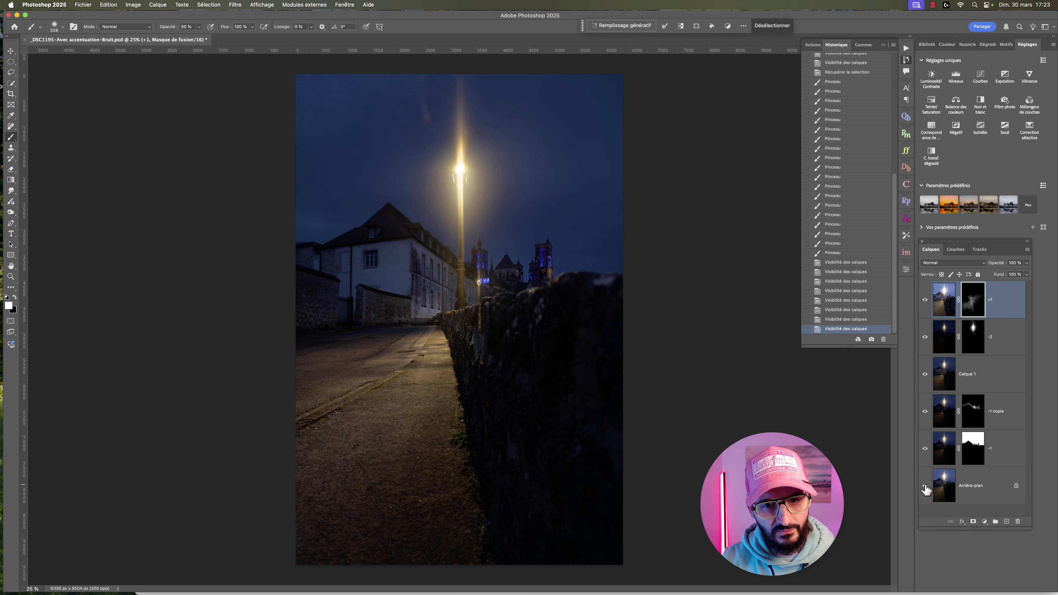
alt+click(925, 486)
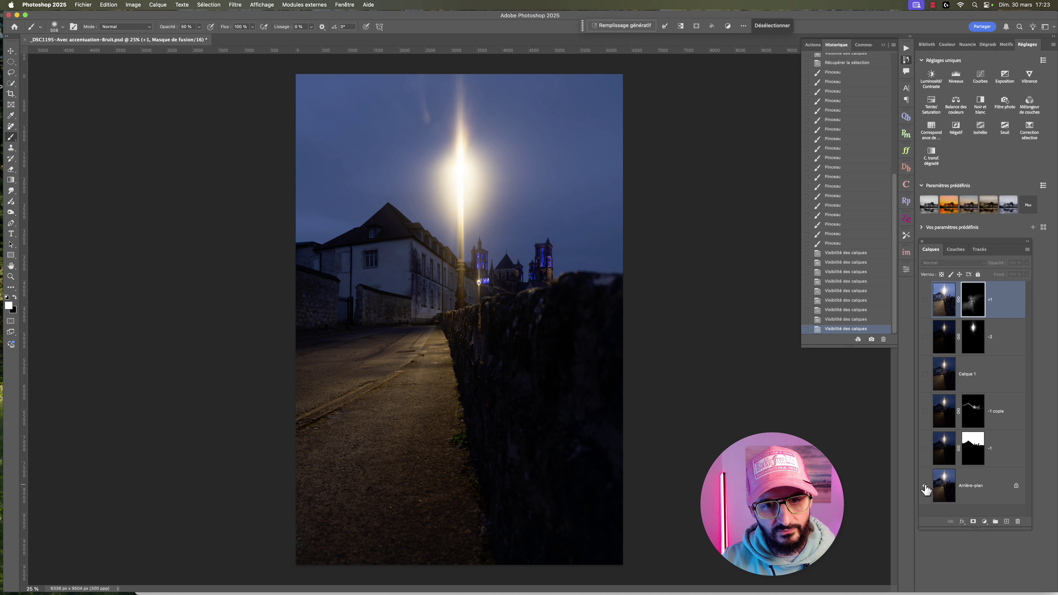
alt+click(924, 486)
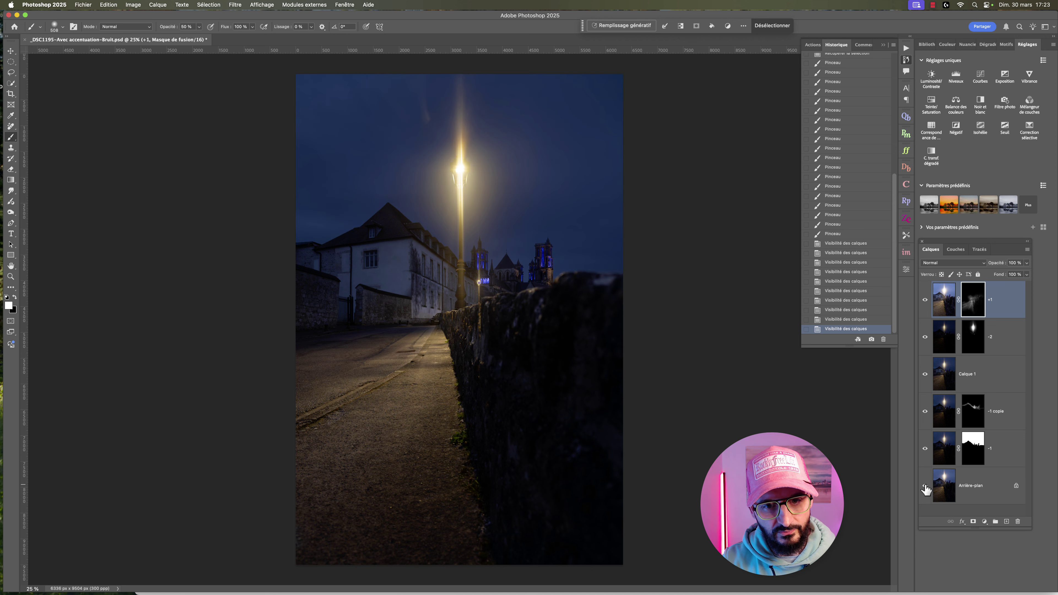
alt+click(924, 485)
alt+click(924, 486)
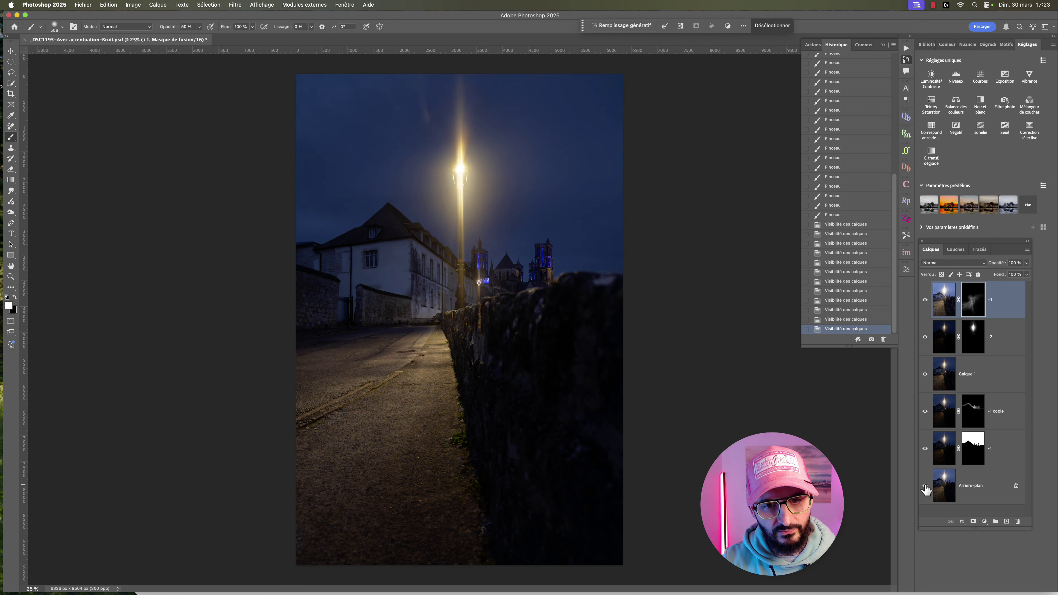
alt+click(924, 485)
- Clear the selection and compare the blend with the Arrière-plan layer several more times, leaving only Arrière-plan shown
key(ctrl+d)
alt+click(924, 485)
alt+click(924, 486)
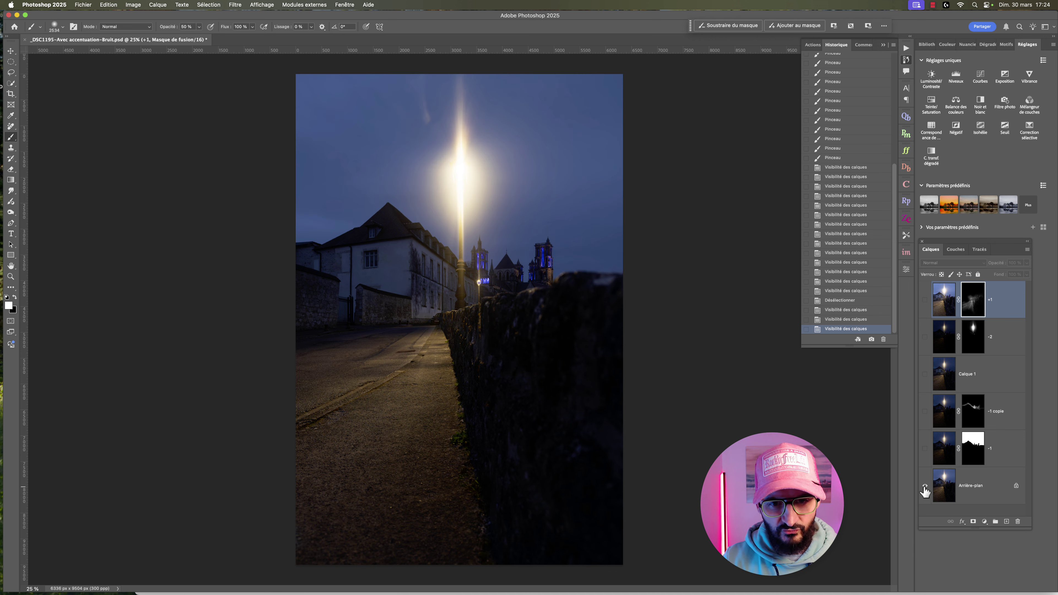
alt+click(925, 486)
alt+click(924, 485)
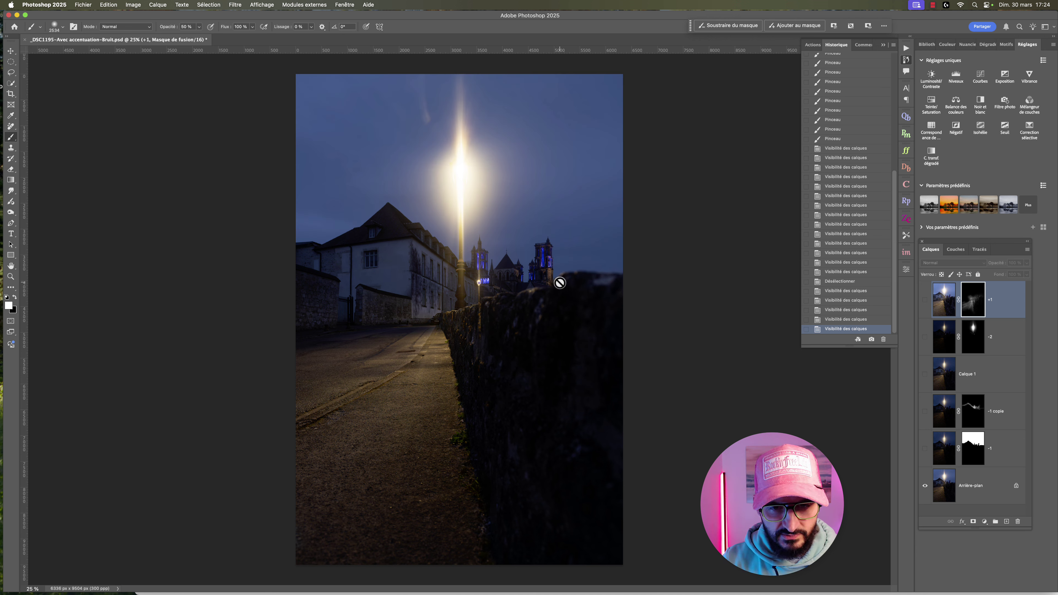
alt+click(925, 486)
alt+click(924, 486)
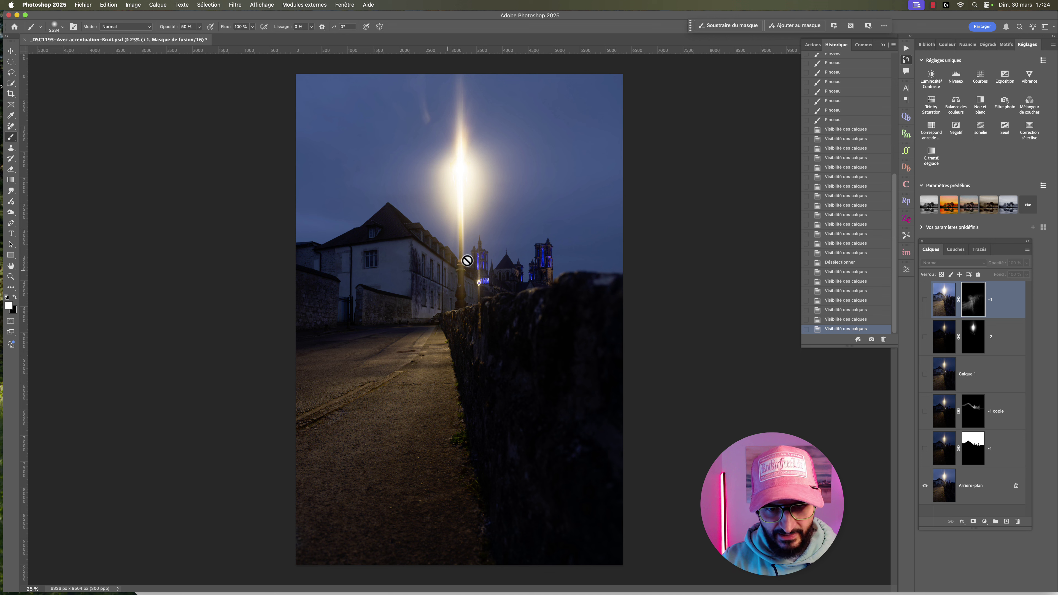
alt+click(924, 486)
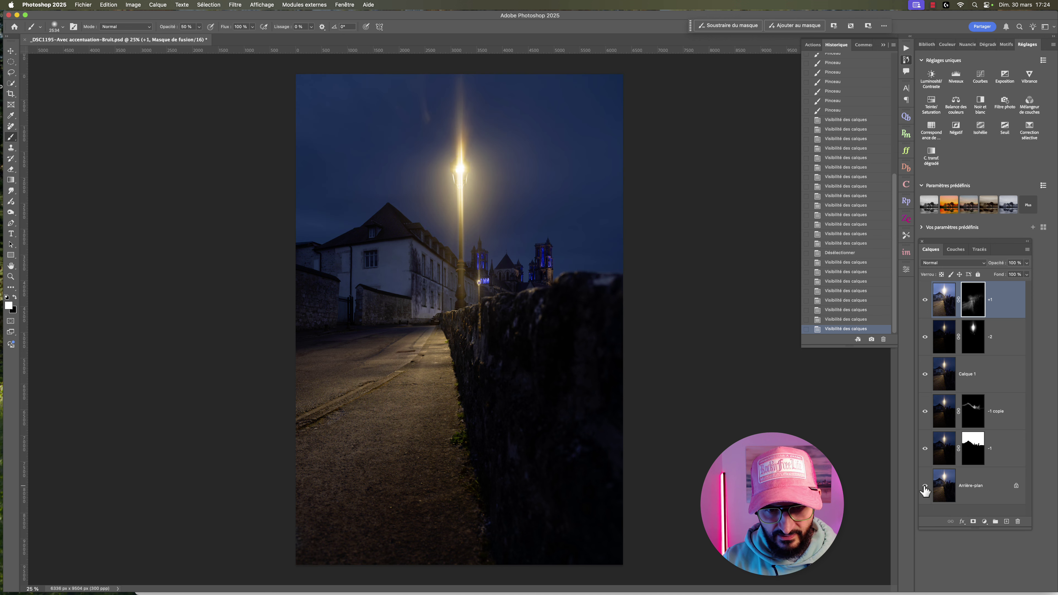
alt+click(925, 487)
alt+click(924, 486)
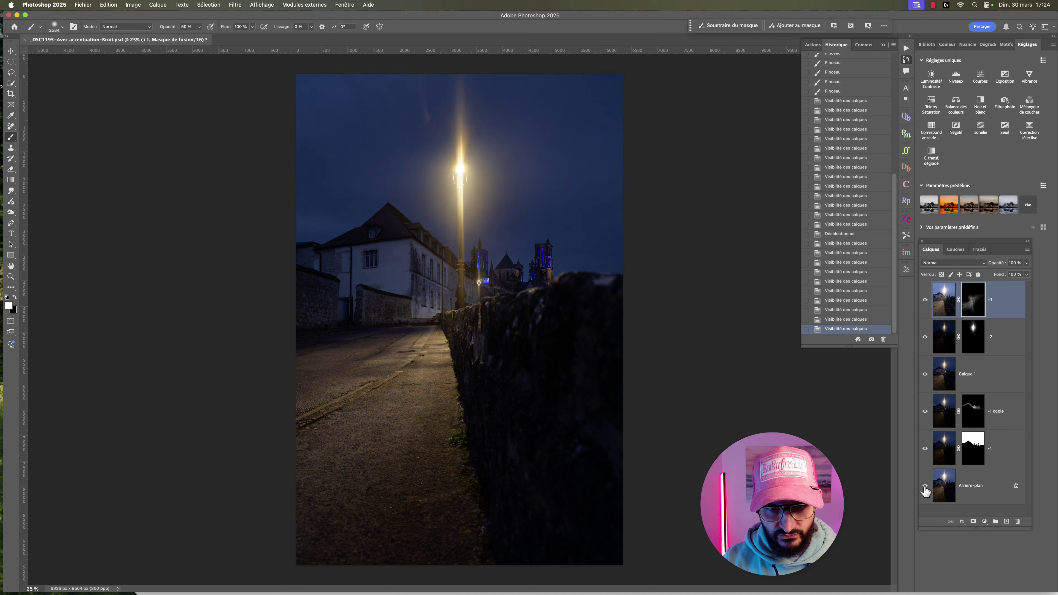
alt+click(924, 487)
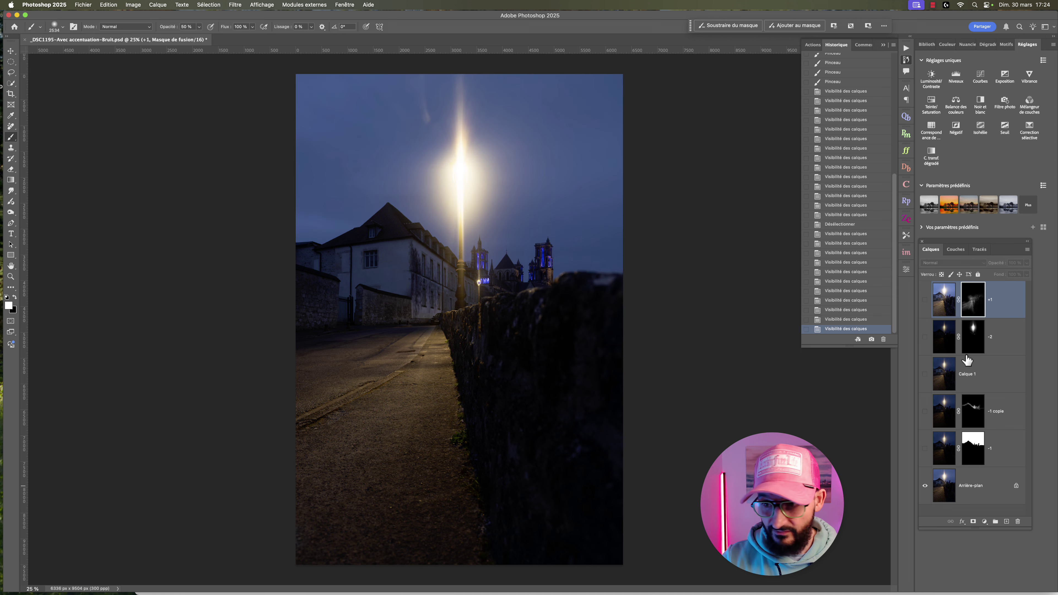
- Load the TM1 channel as a selection again and show all layers above Arrière-plan
click(955, 250)
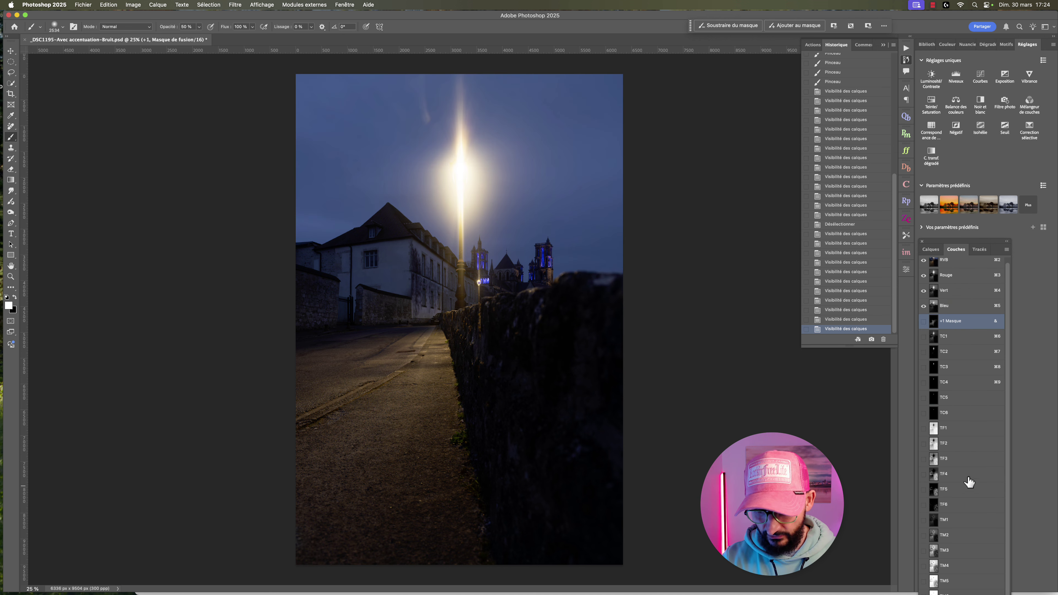
super+click(934, 521)
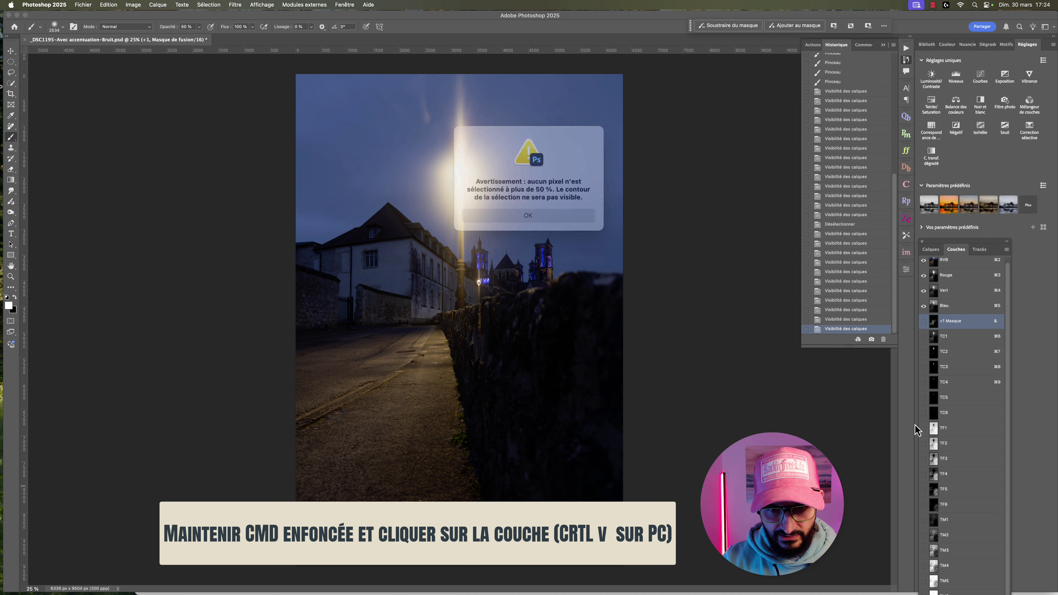
click(937, 250)
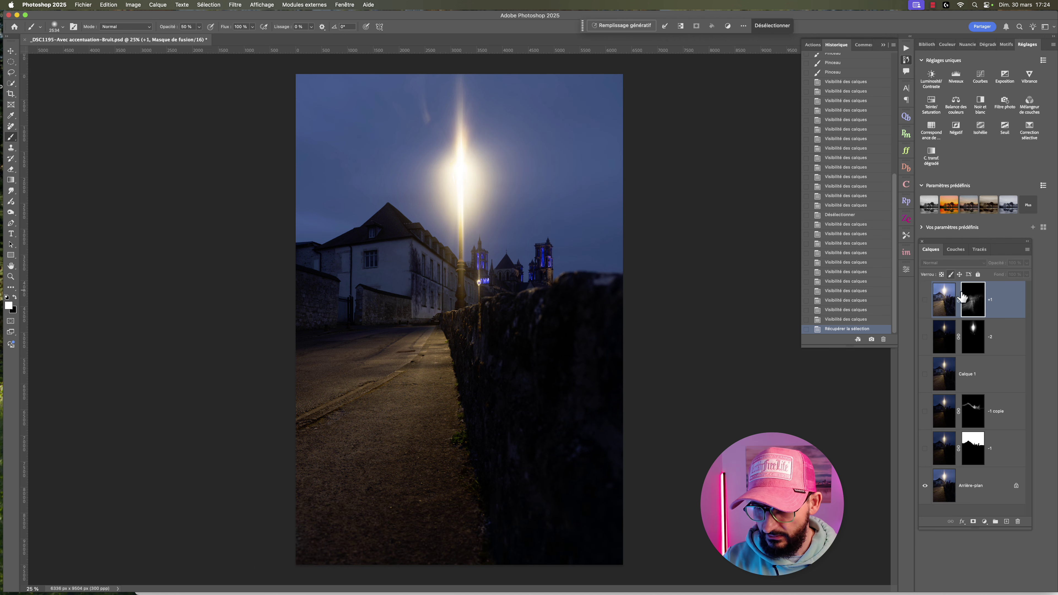
click(924, 300)
drag(924, 337, 925, 462)
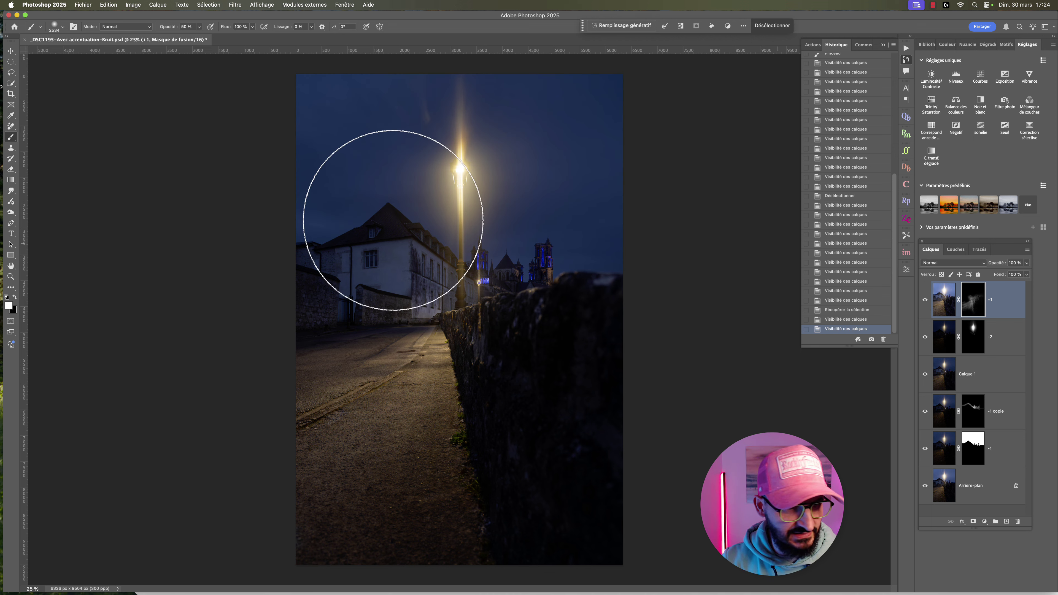
- Set the brush opacity to 38 % and paint white on the +1 mask over the lamp post base, house, street and wall
click(199, 27)
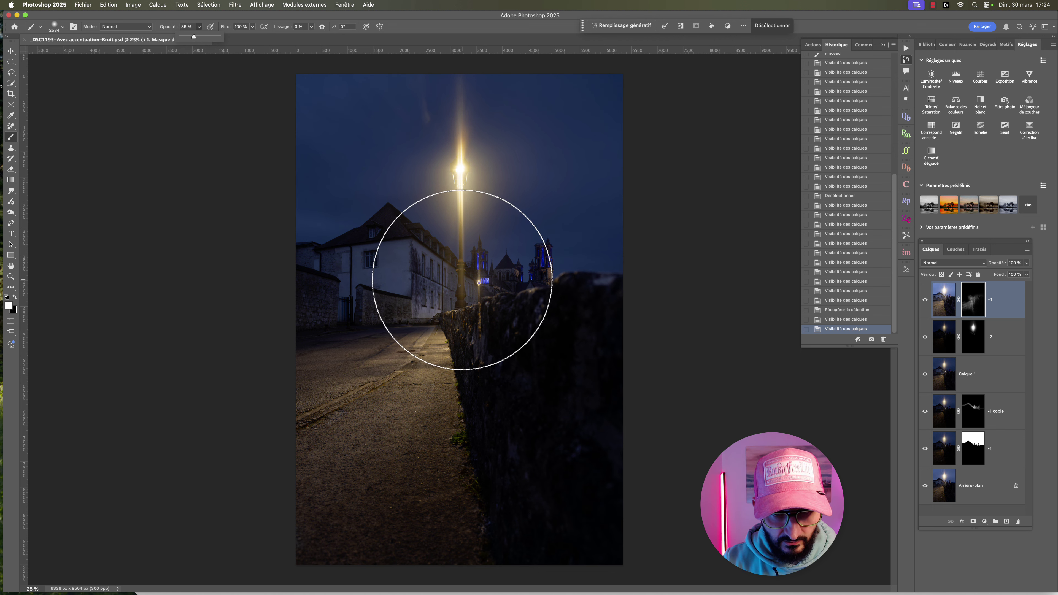
click(463, 260)
drag(461, 289, 461, 321)
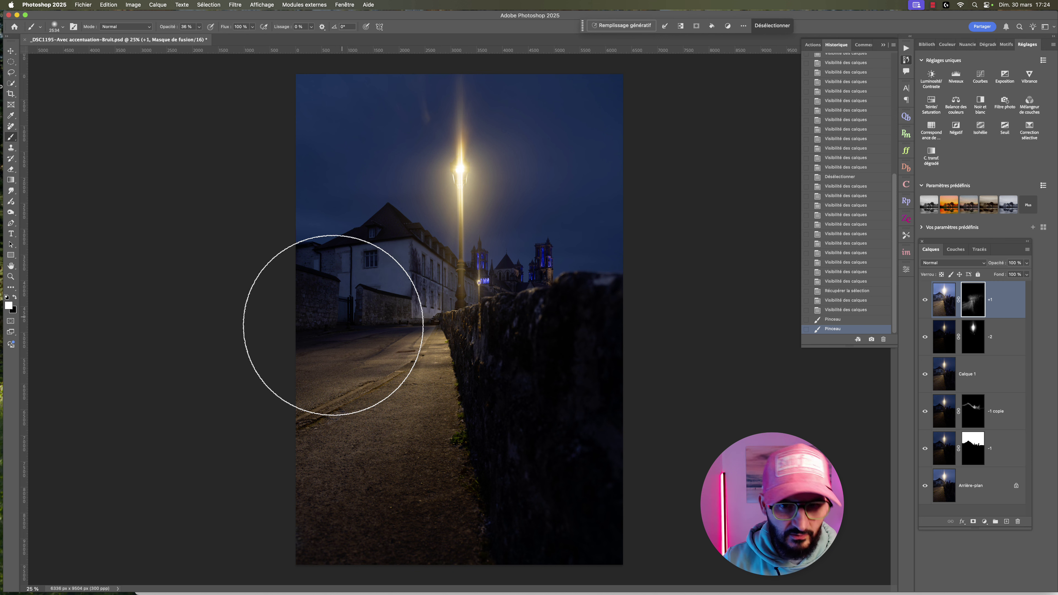
click(491, 297)
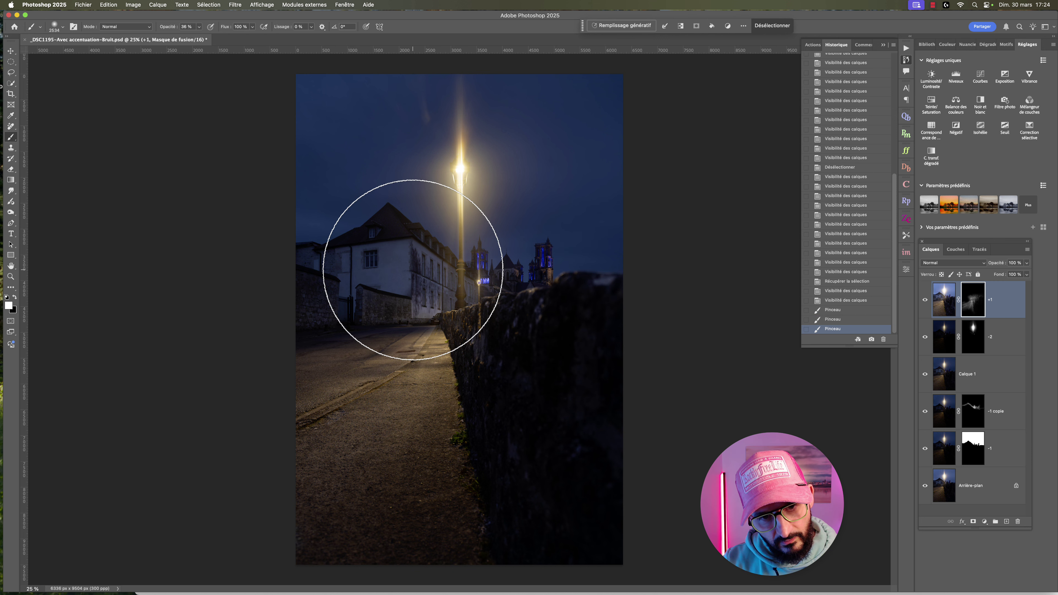
mouse_move(420, 255)
mouse_down()
mouse_move(420, 302)
mouse_move(470, 347)
mouse_move(448, 336)
mouse_up()
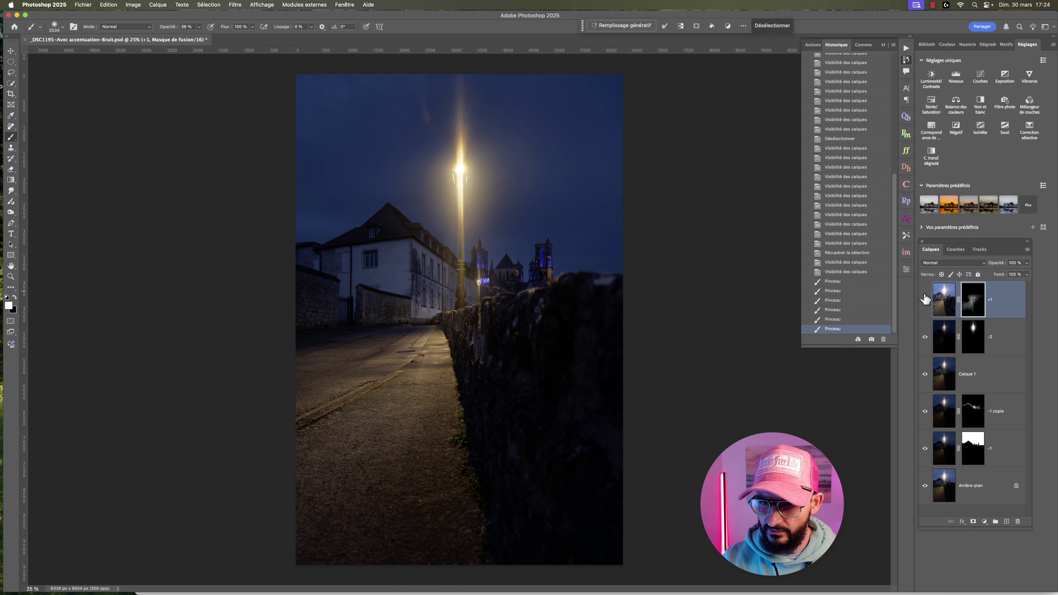
- Alternate between the history states before and after the latest +1 mask brush strokes to compare them, ending on the last stroke
click(840, 273)
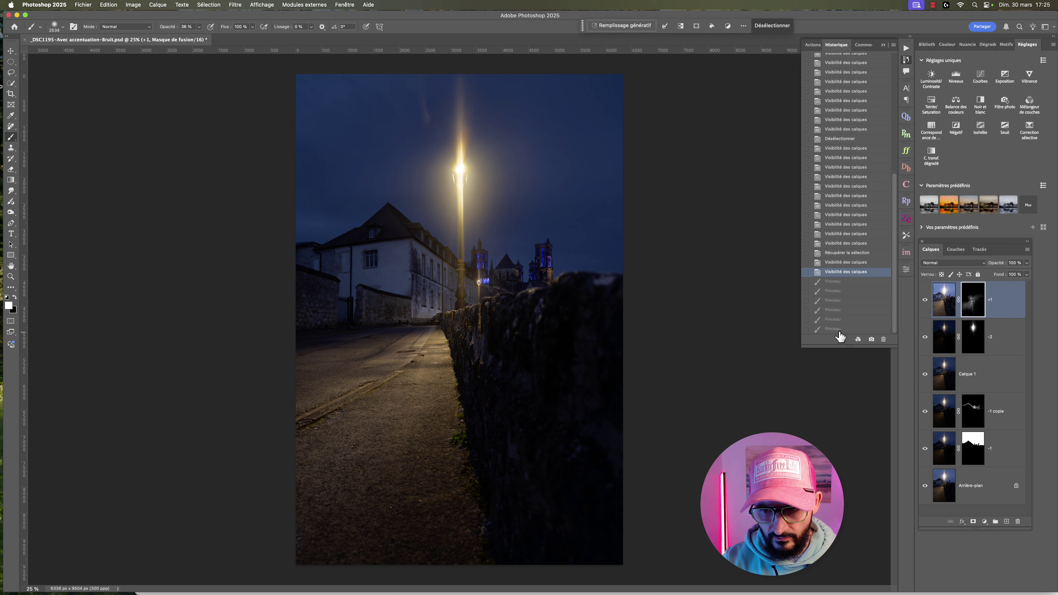
click(834, 330)
click(840, 273)
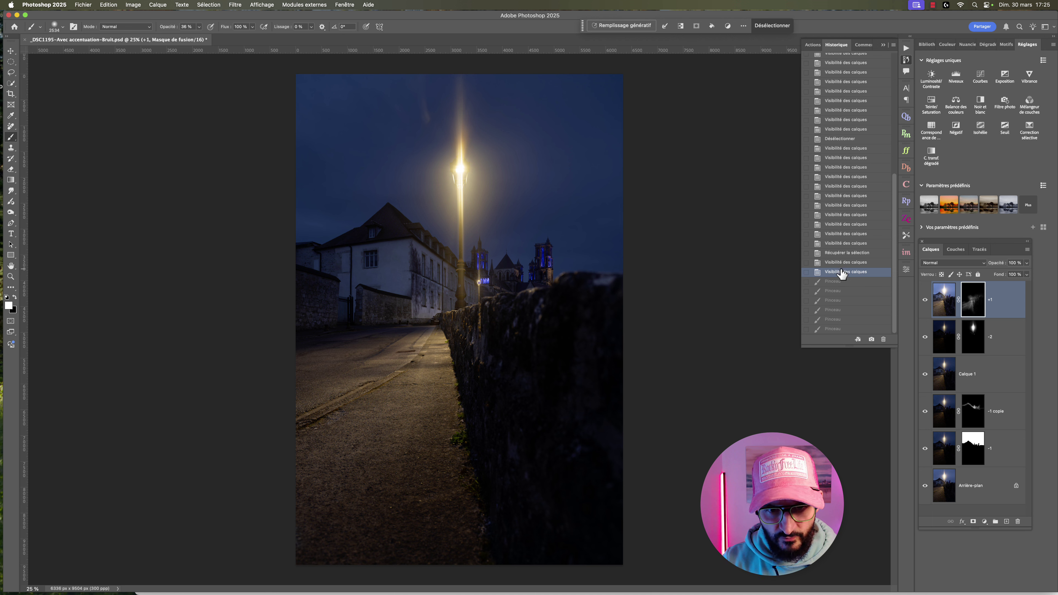
click(834, 329)
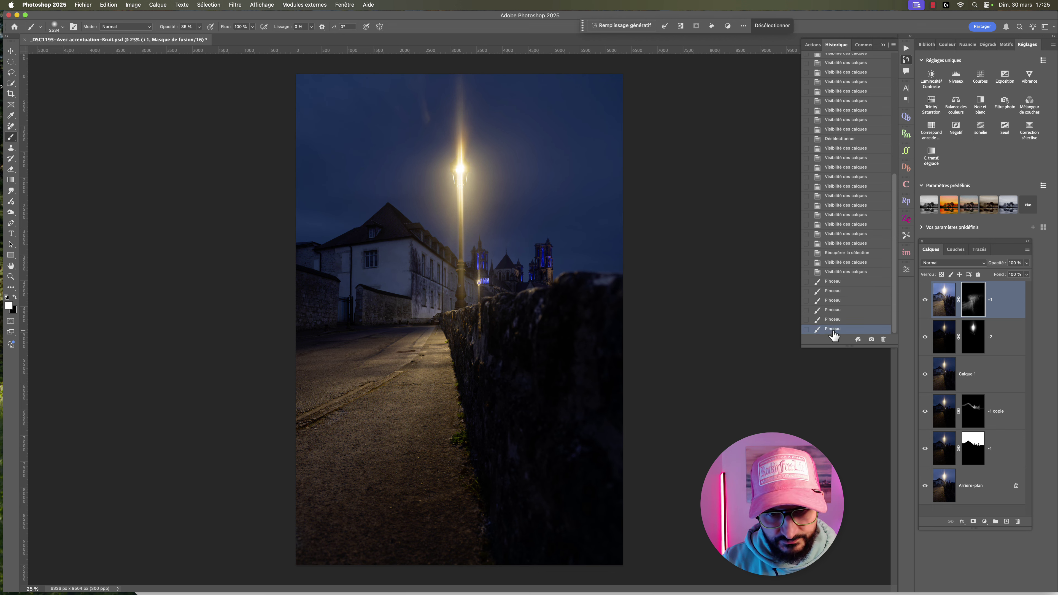
click(845, 271)
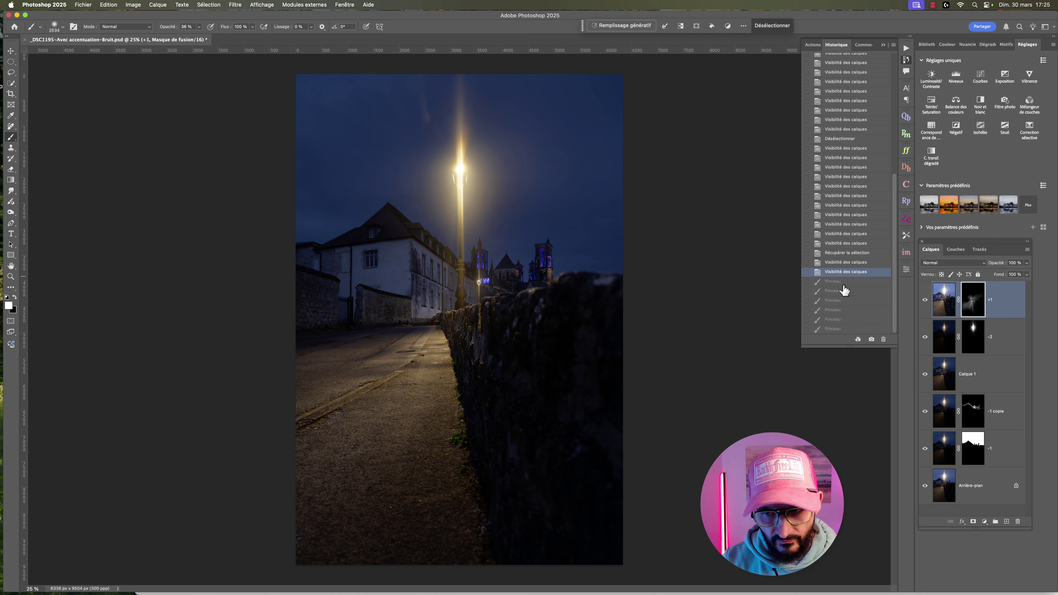
click(833, 329)
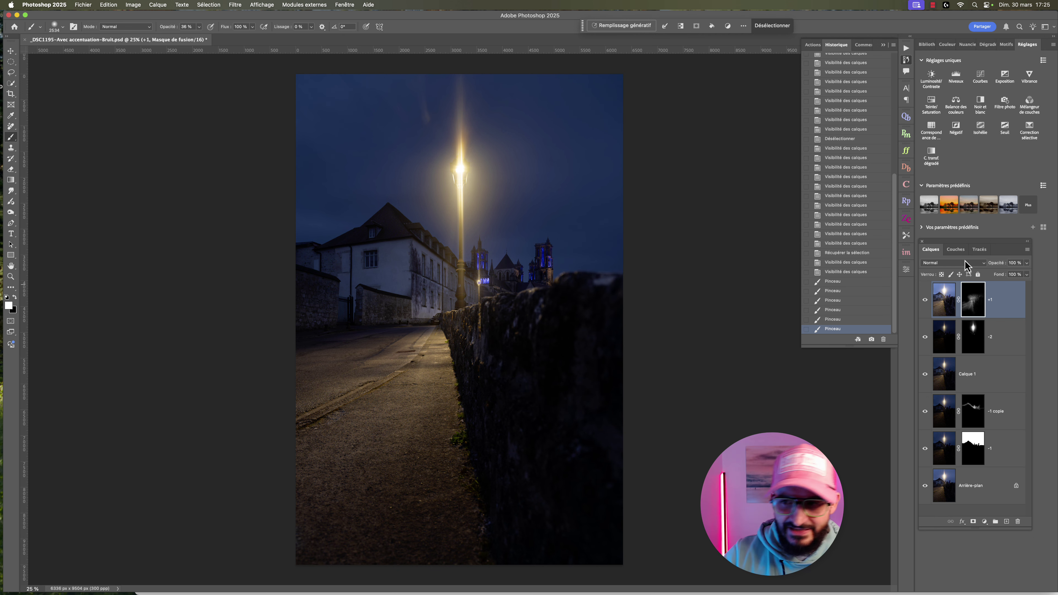
- Look over the luminosity mask channels, and compare the Arrière-plan layer alone with the full blend, ending with all layers shown
click(955, 249)
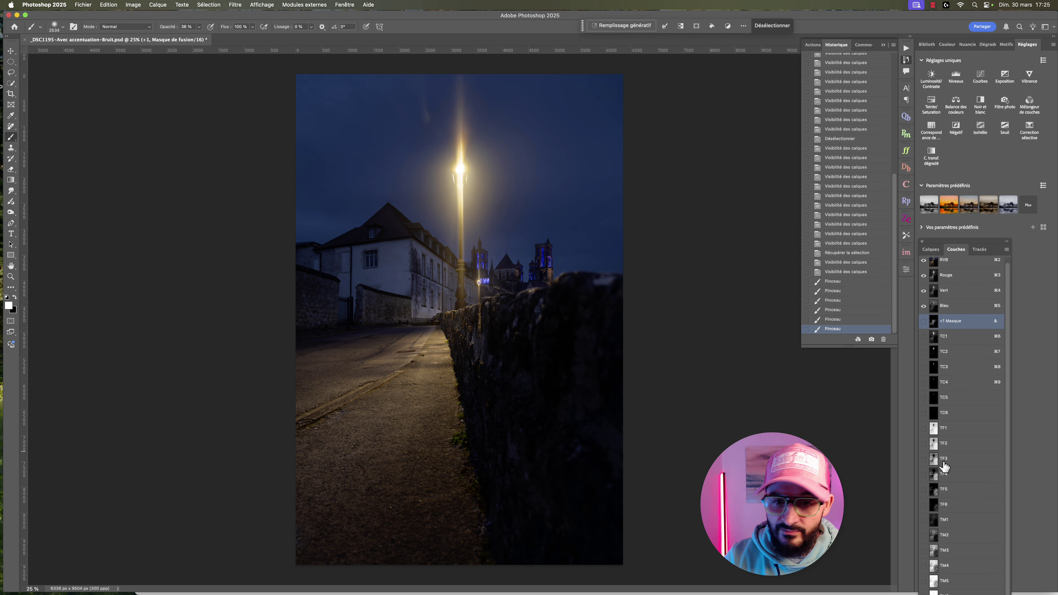
click(931, 250)
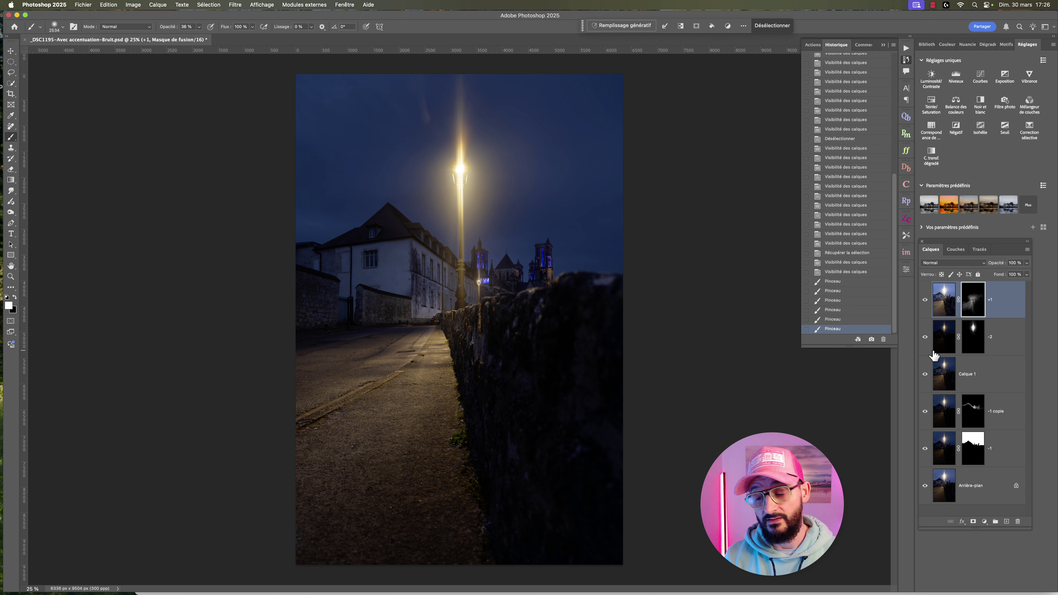
alt+click(924, 486)
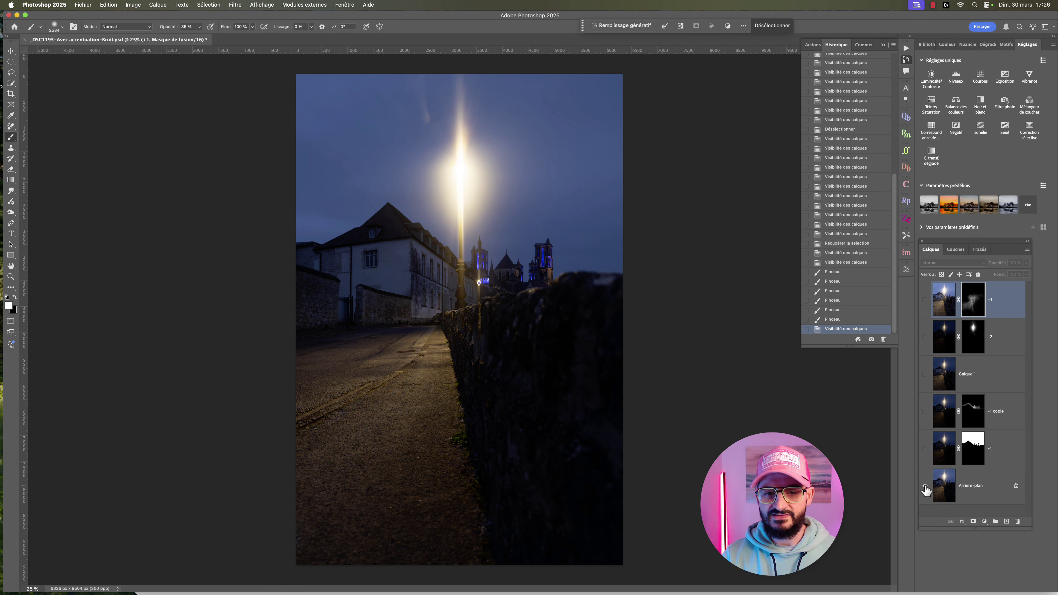
alt+click(924, 486)
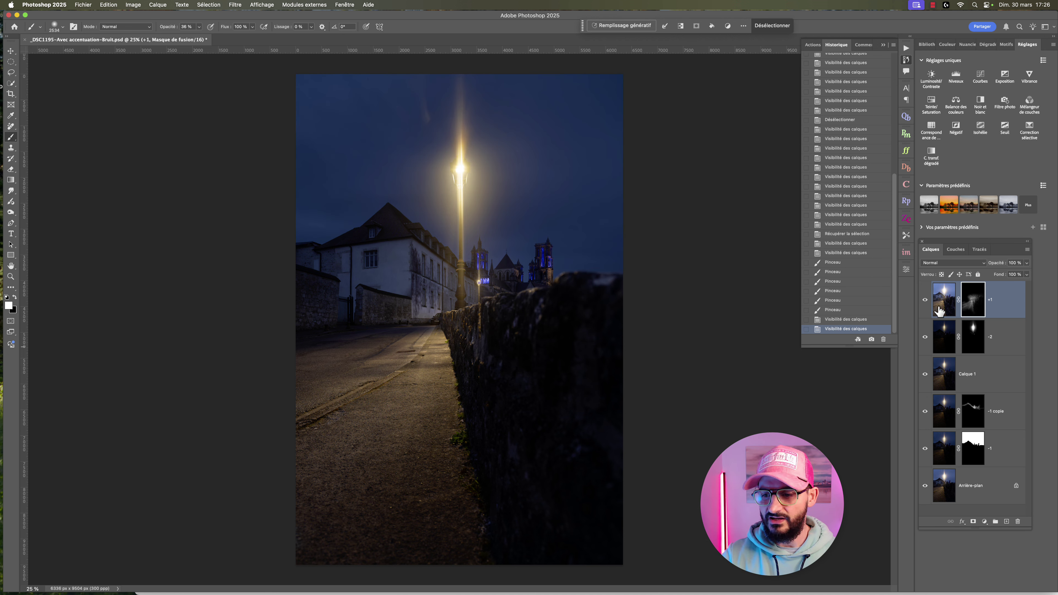